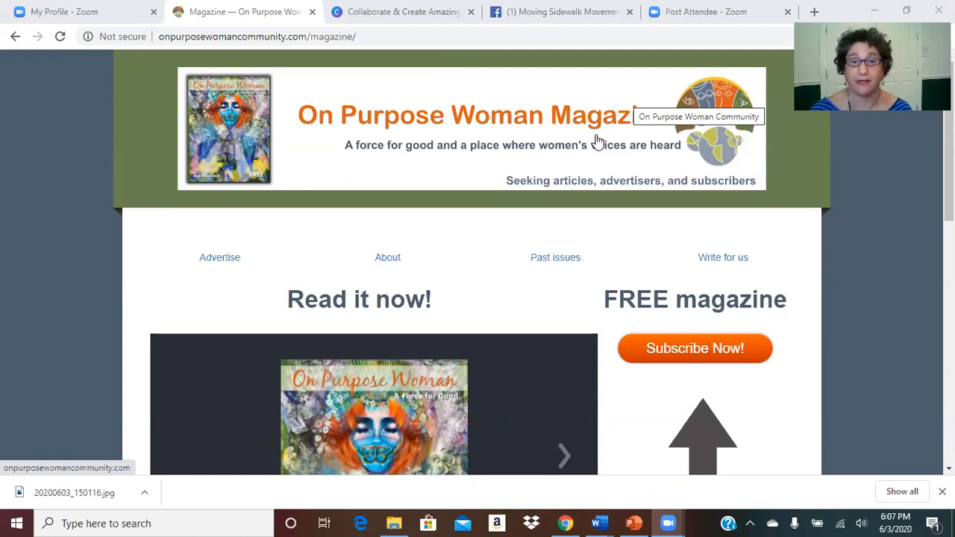
Step: Open the non-member advertising packet PDF and scroll to its ad sizes and rates table
click(220, 259)
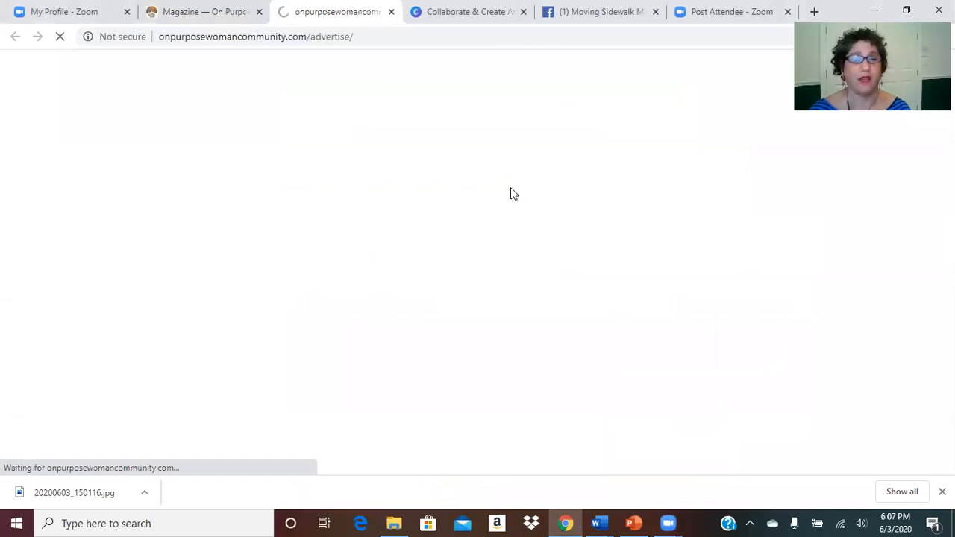
scroll(512, 191, down, 2)
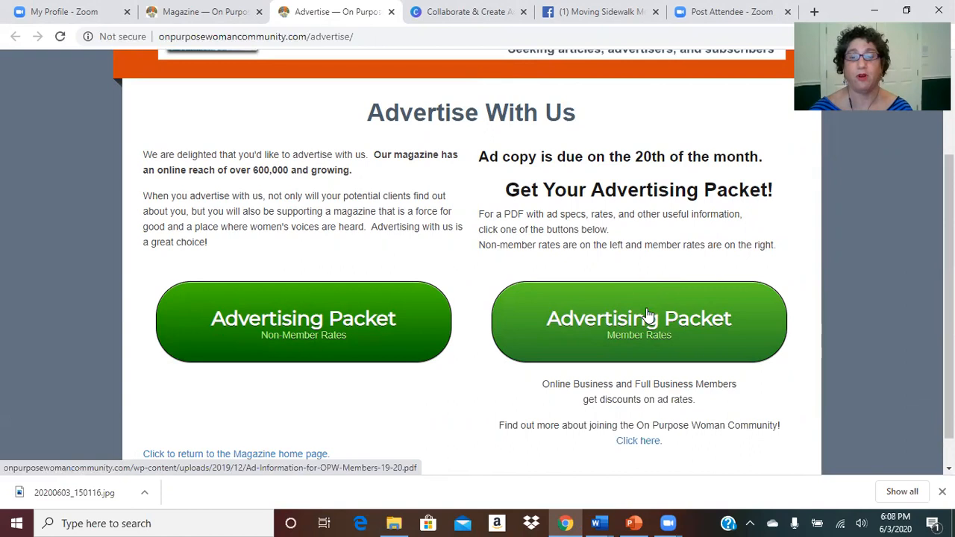
click(308, 332)
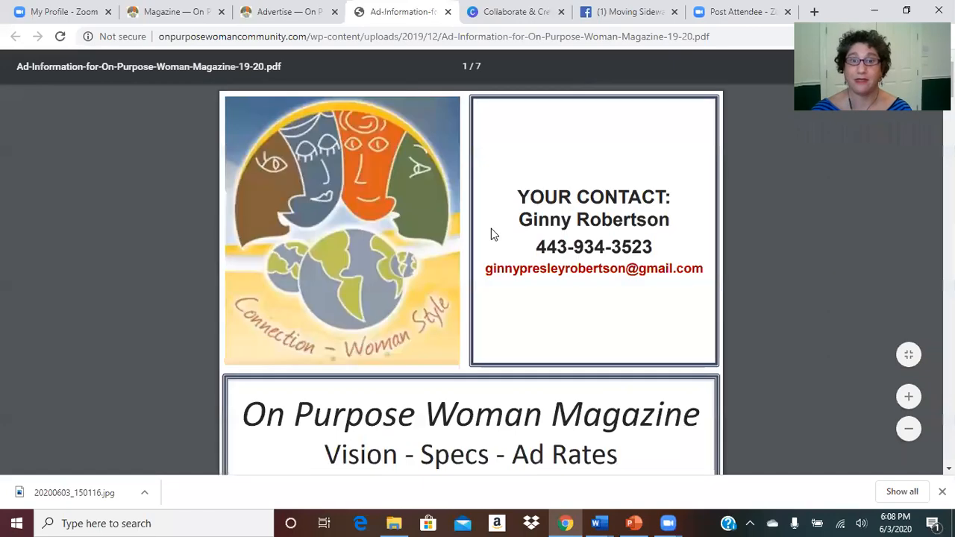
scroll(491, 235, down, 6)
scroll(491, 234, down, 15)
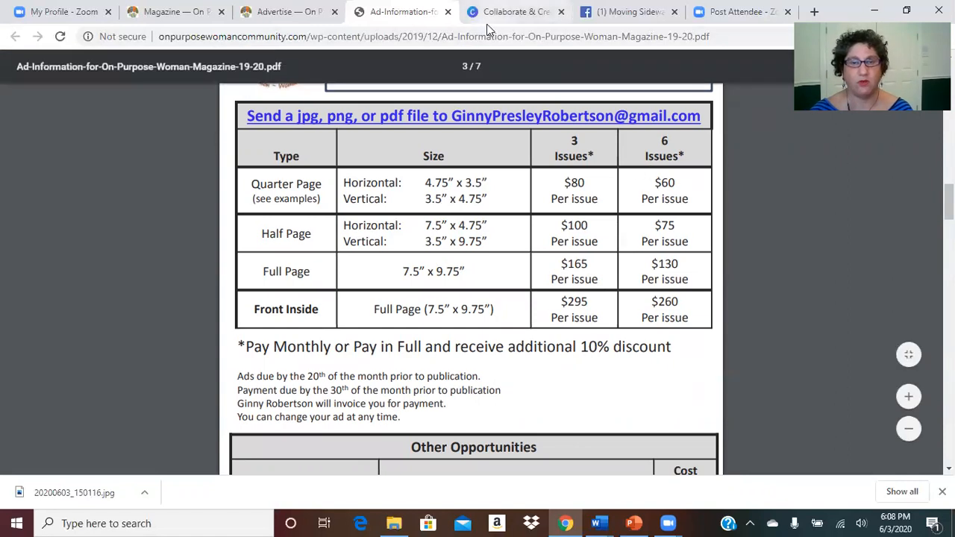
Step: Switch to the Canva tab and log in with Facebook, reaching the password-update prompt
click(515, 12)
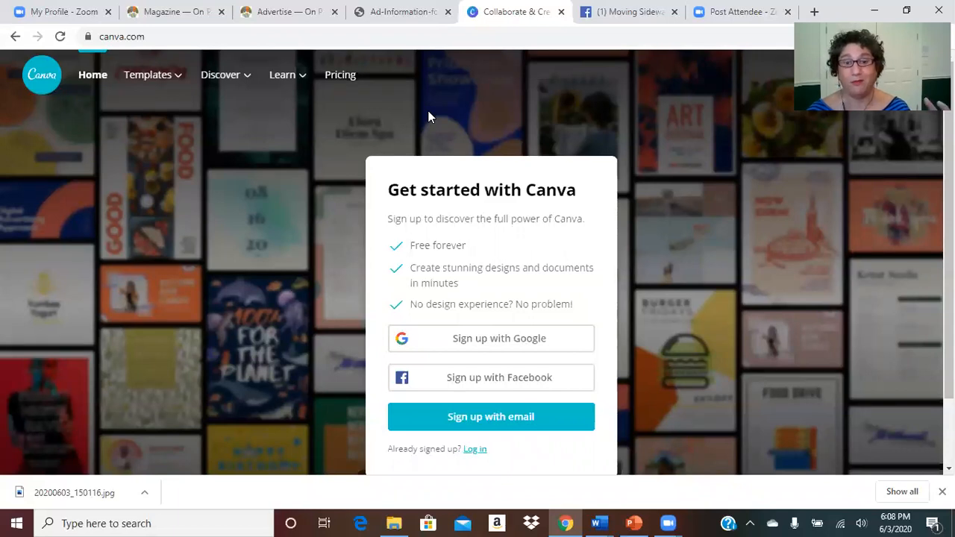
click(506, 389)
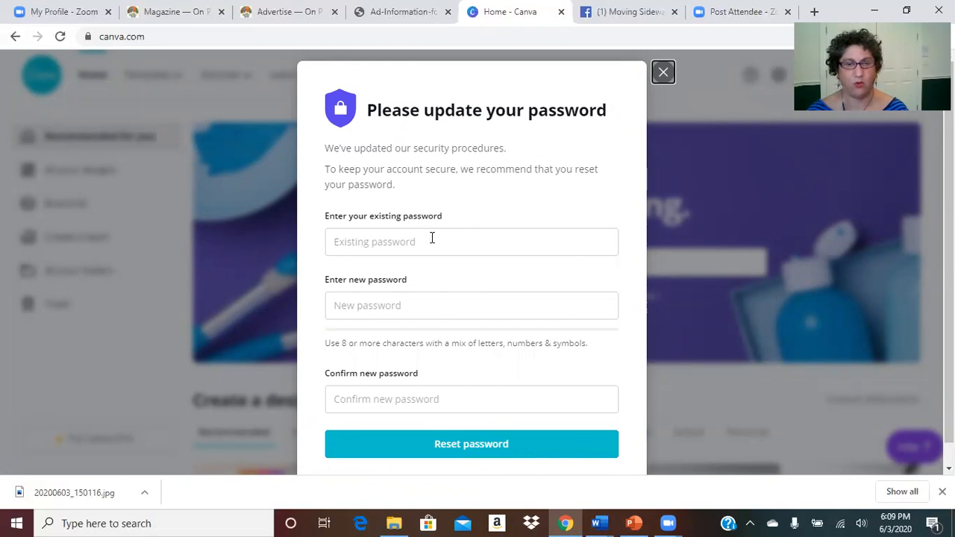
click(399, 245)
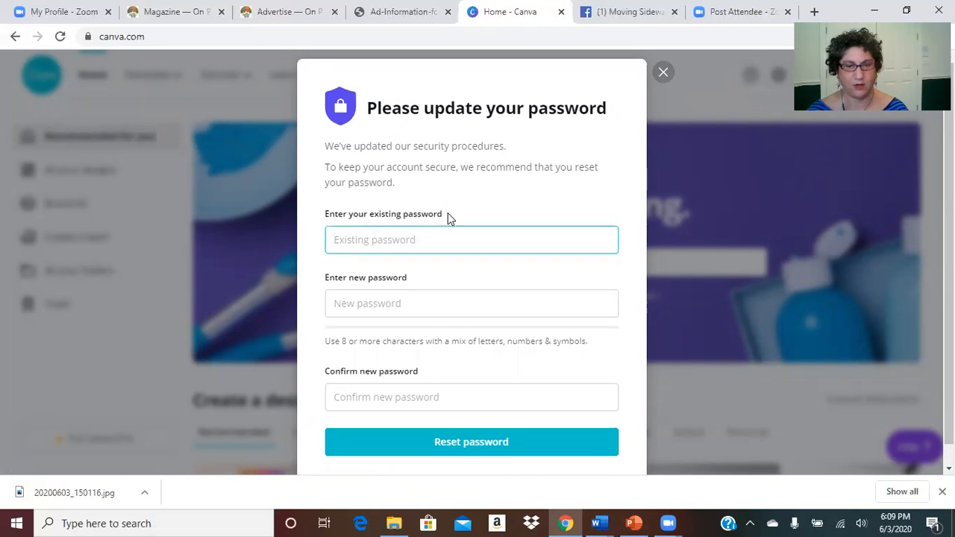
scroll(448, 213, down, 1)
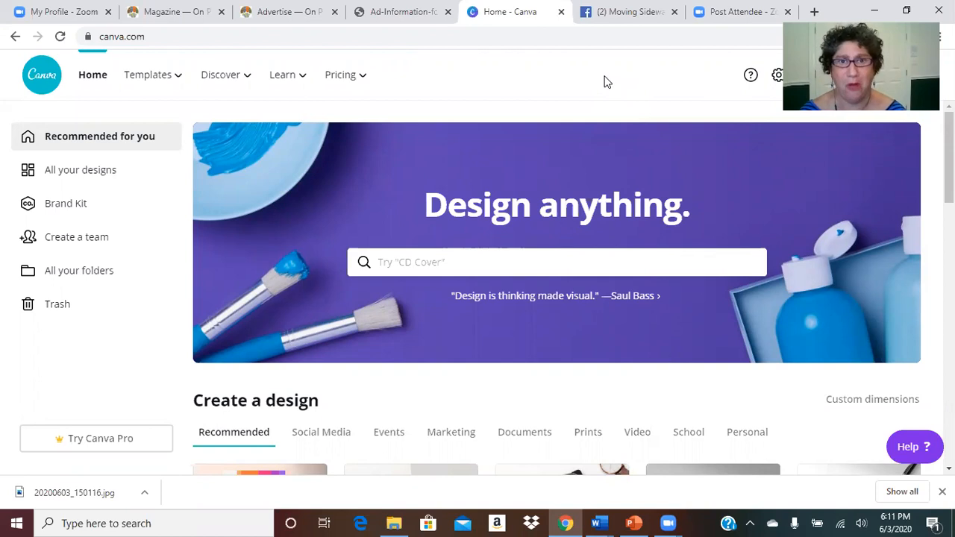
Step: Scroll the Canva home page to Create a design and pick the Marketing category
scroll(594, 123, down, 1)
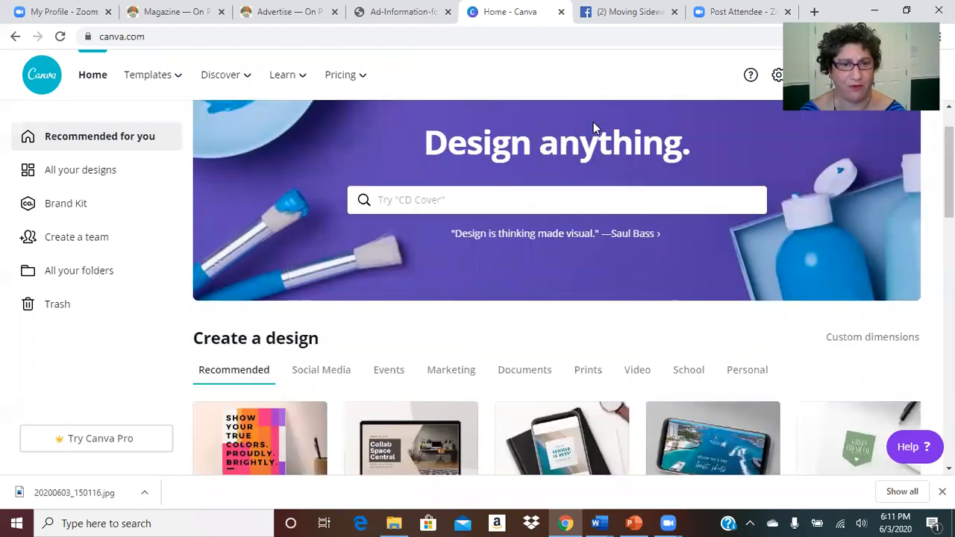
scroll(593, 123, down, 2)
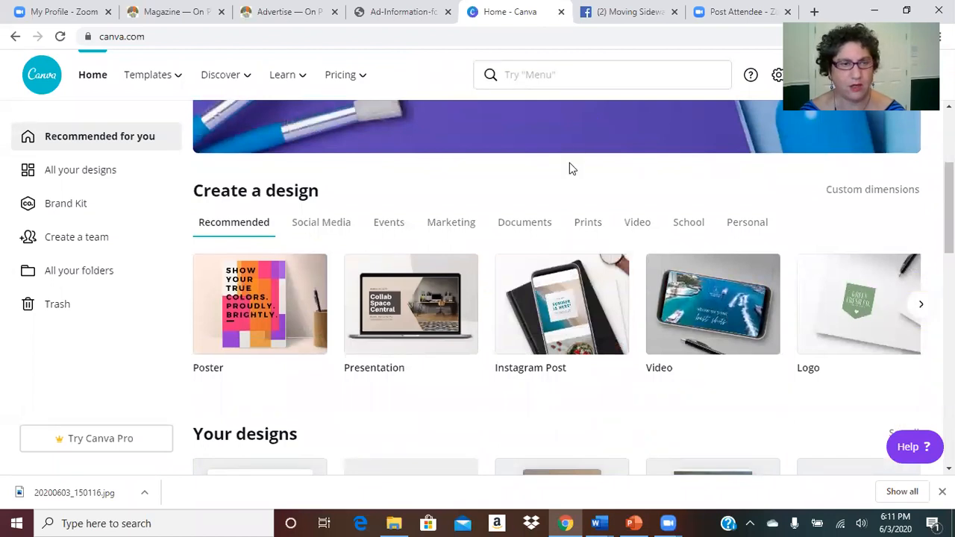
scroll(569, 169, down, 2)
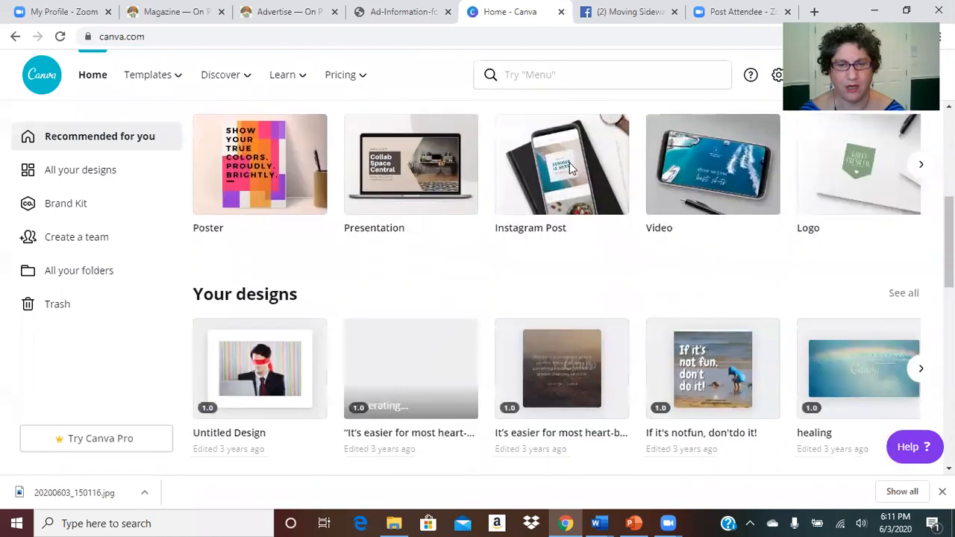
scroll(569, 164, up, 5)
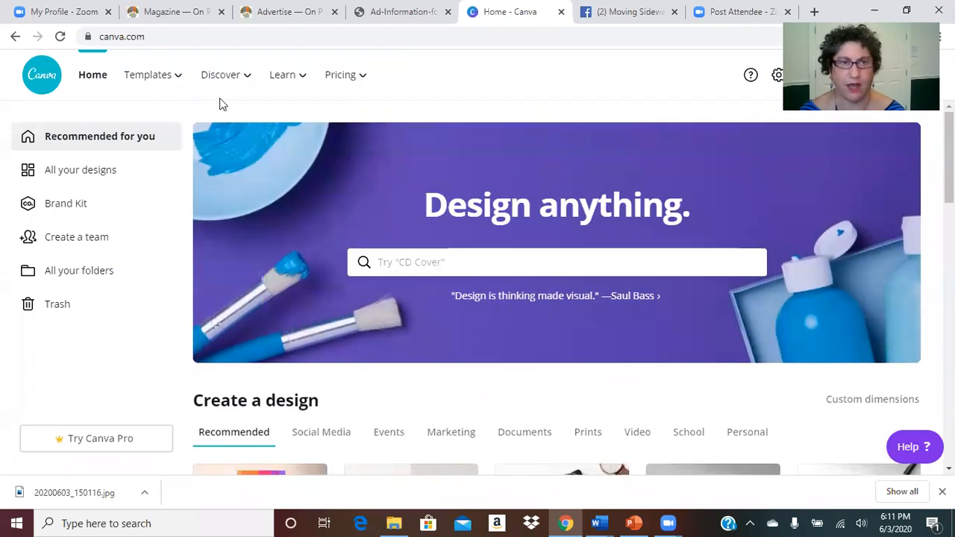
mouse_move(221, 76)
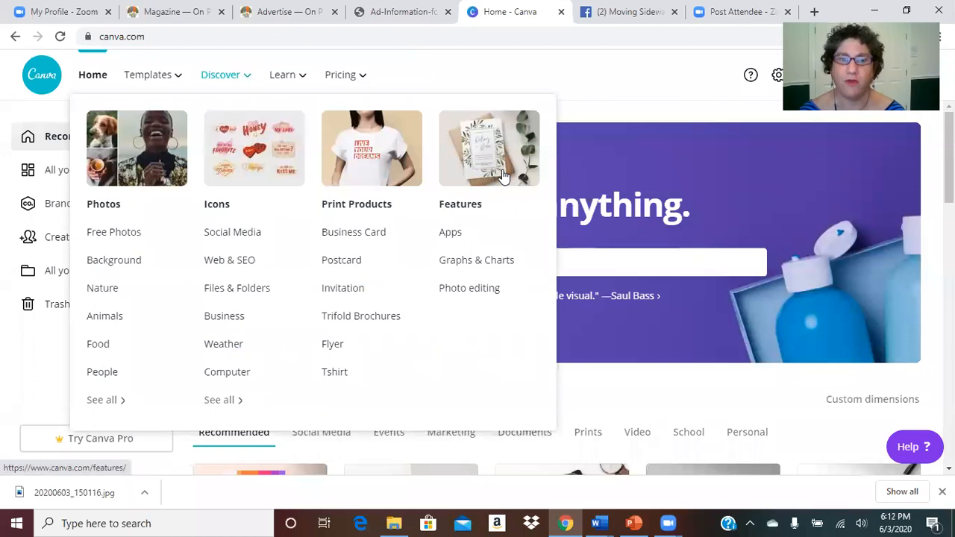
scroll(624, 258, down, 3)
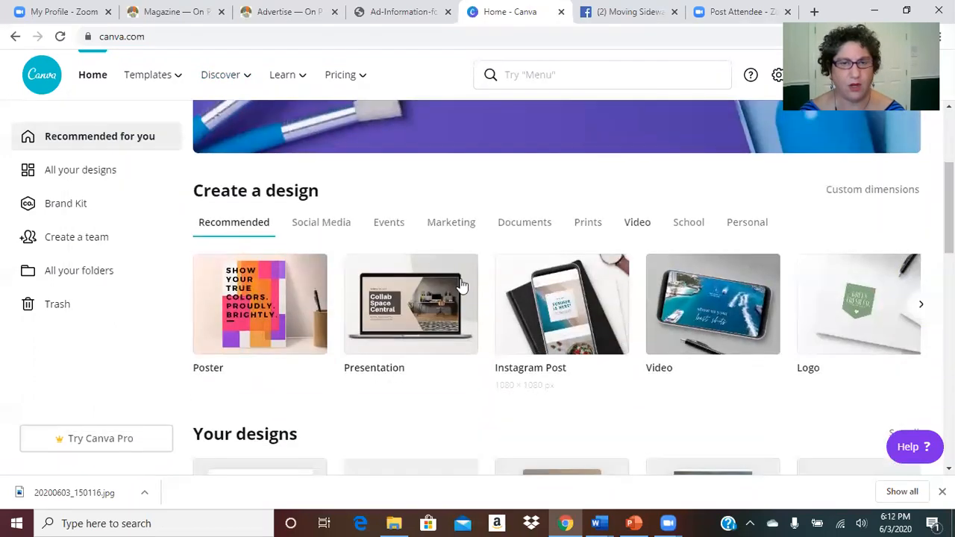
click(450, 223)
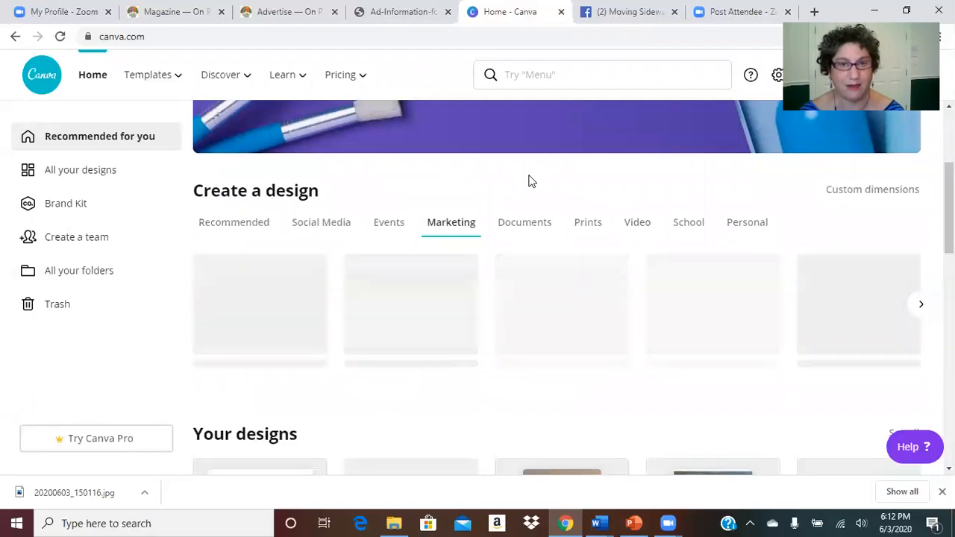
scroll(544, 175, down, 2)
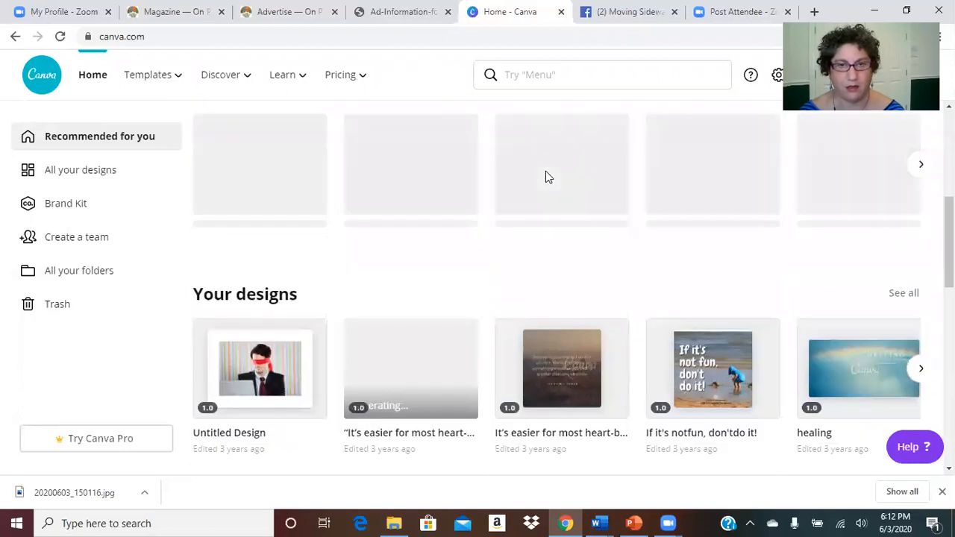
scroll(546, 174, up, 3)
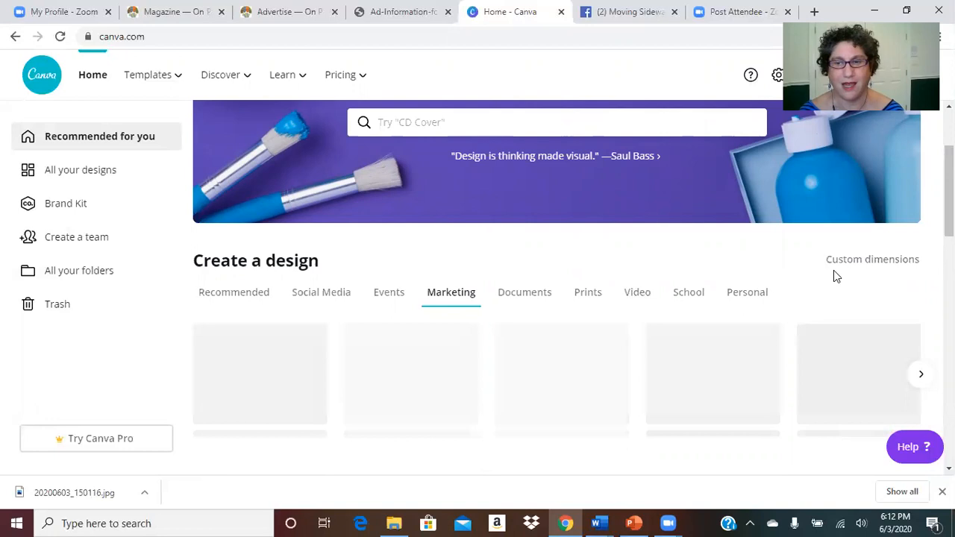
Step: Create a custom-size design of 7.5 × 4.75 inches
click(892, 261)
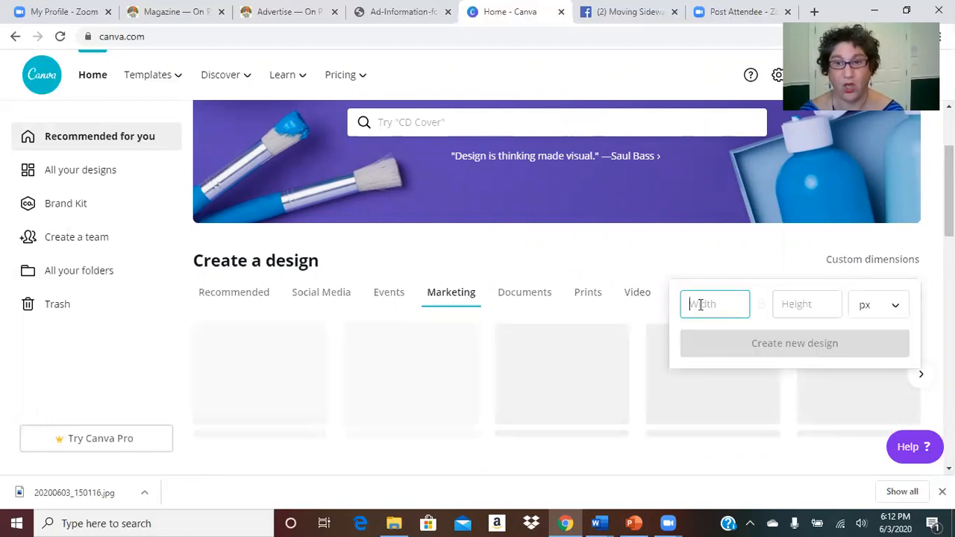
click(870, 312)
click(863, 333)
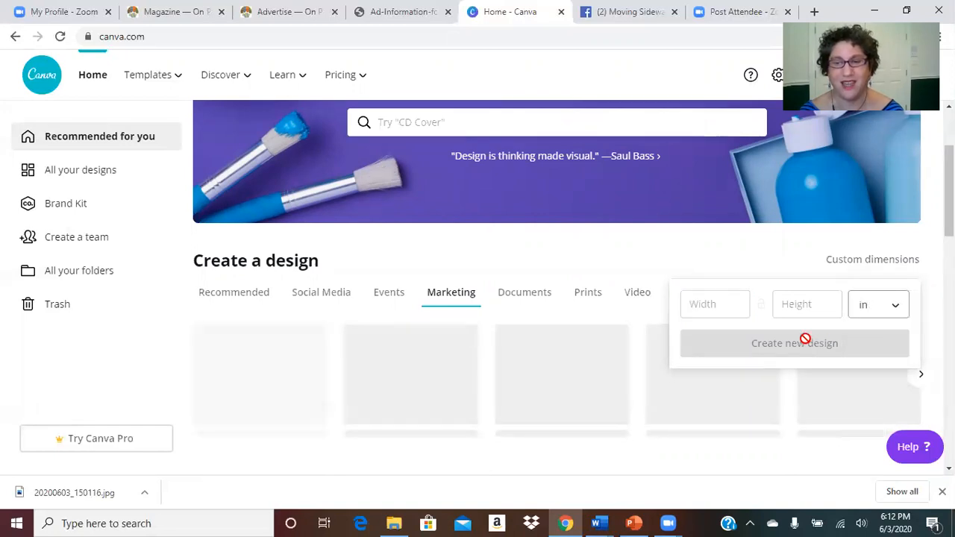
click(707, 308)
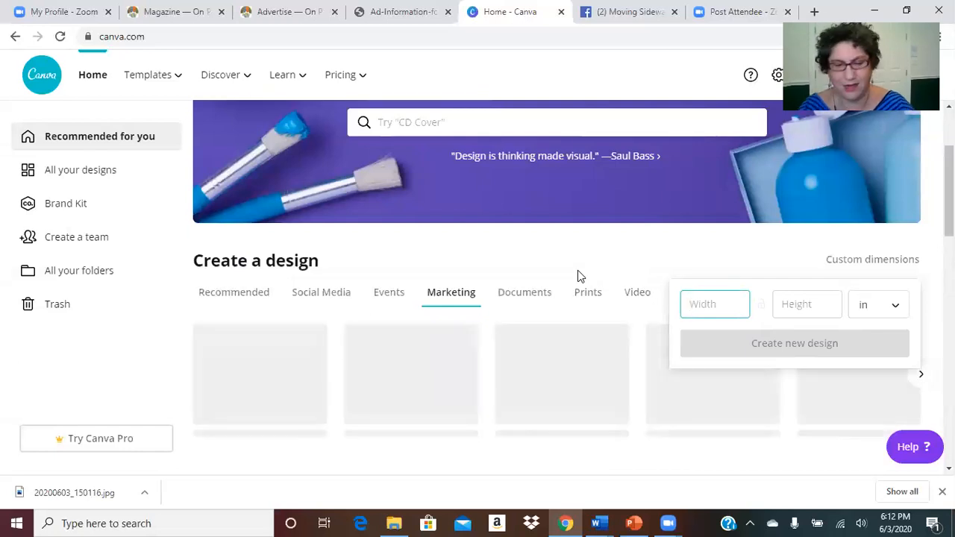
text(7.)
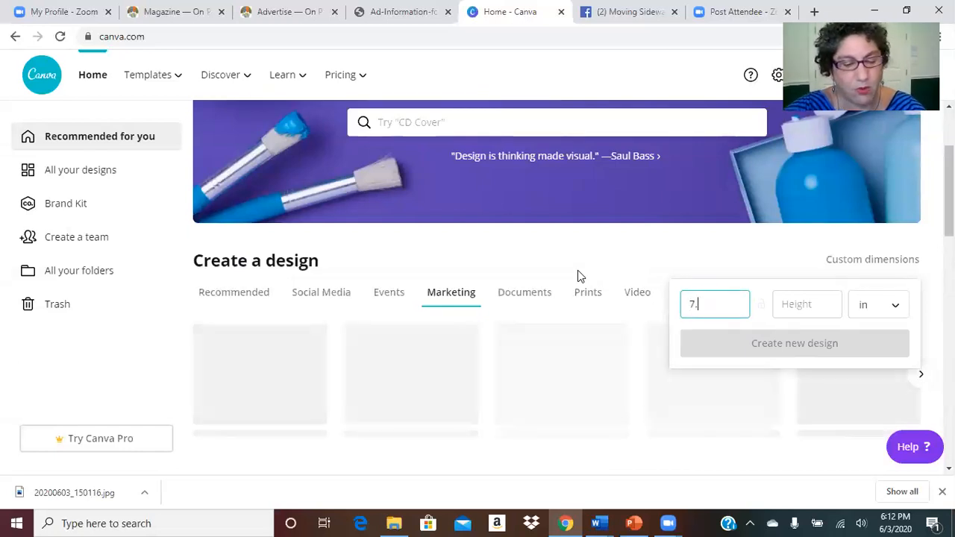
text(5)
key(Tab)
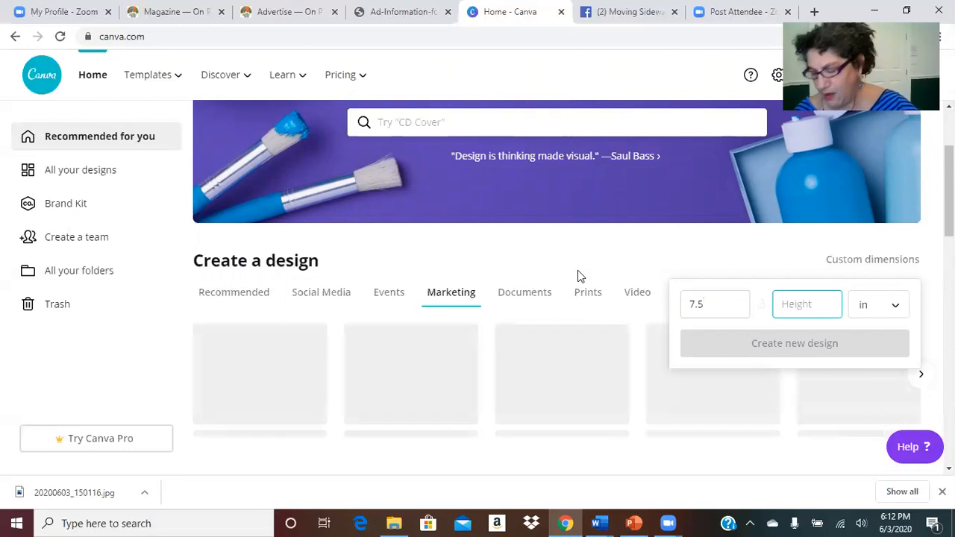
text(4)
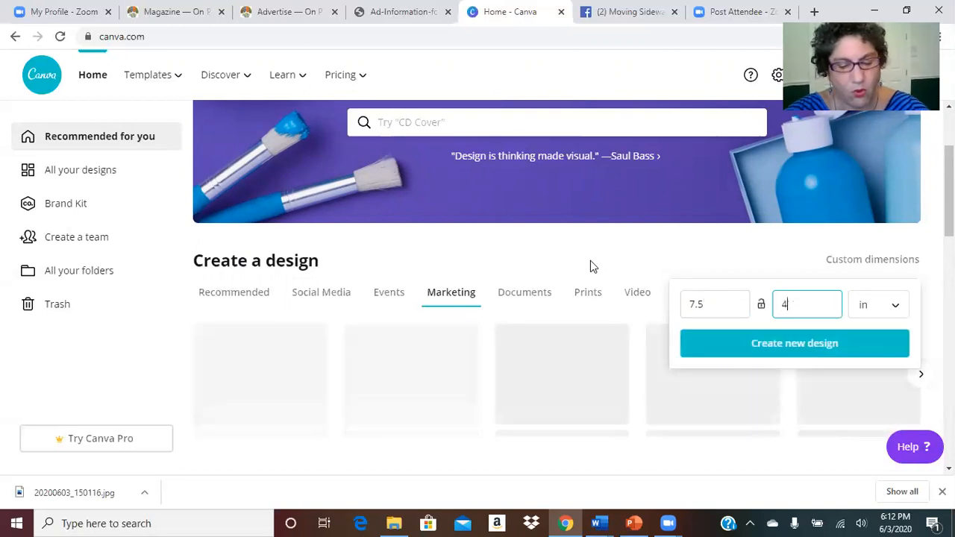
text(.75)
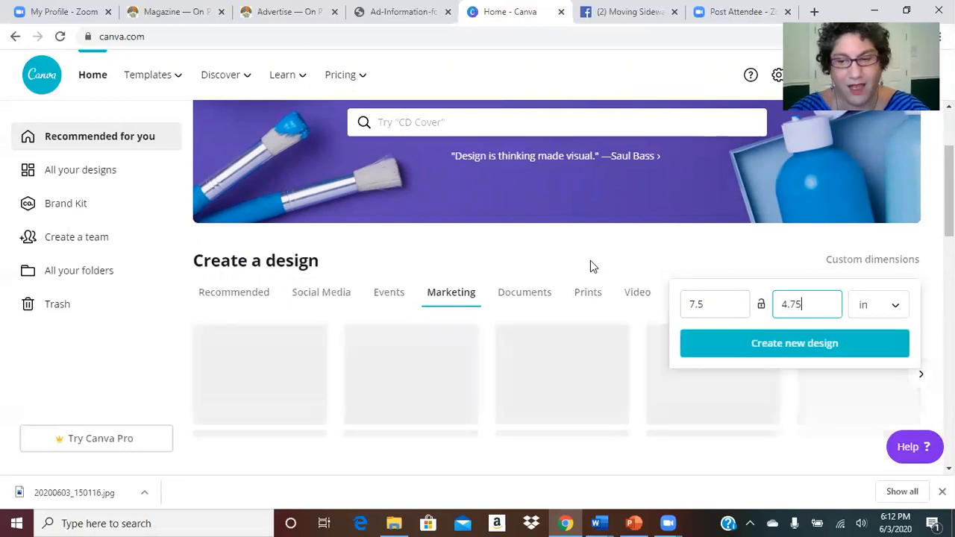
click(785, 348)
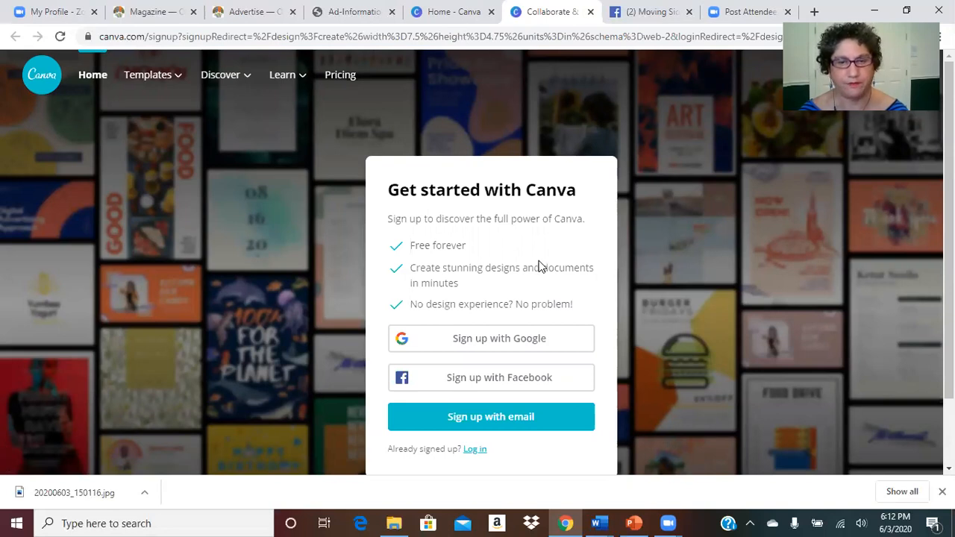
click(512, 382)
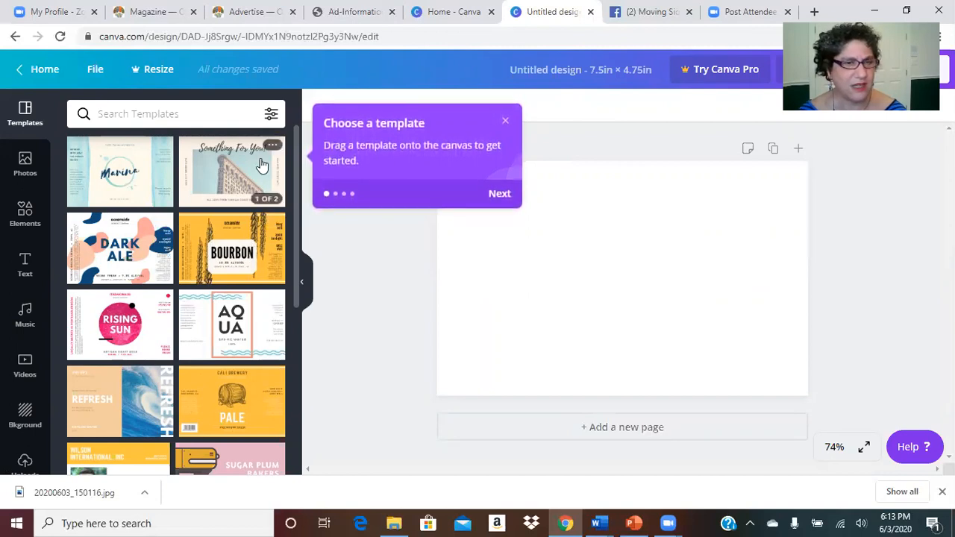
scroll(297, 199, down, 3)
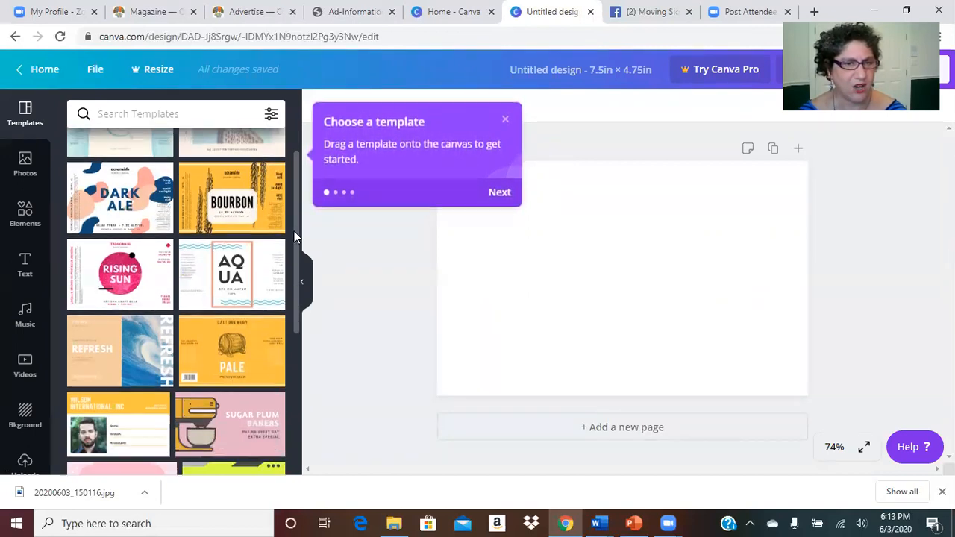
scroll(294, 302, down, 1)
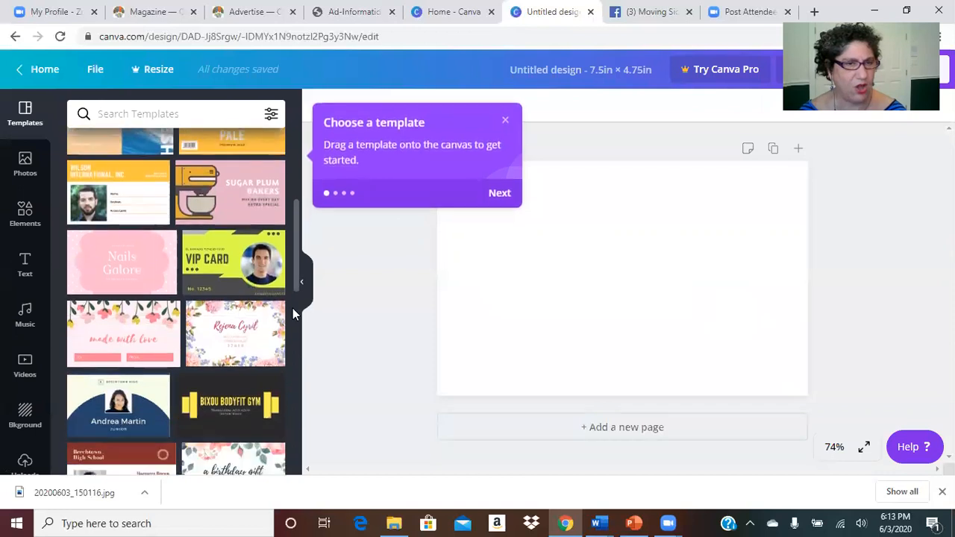
scroll(291, 321, down, 1)
scroll(289, 357, down, 4)
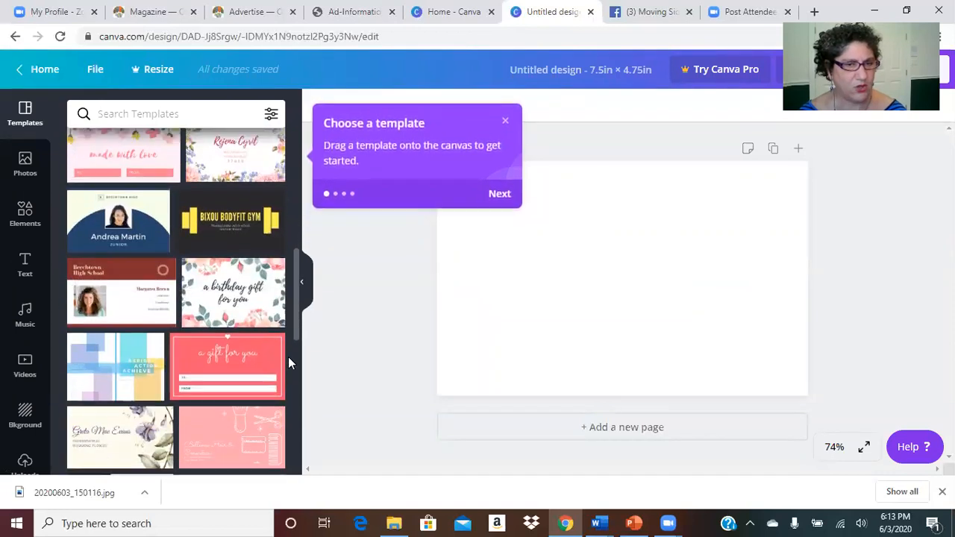
scroll(287, 416, down, 2)
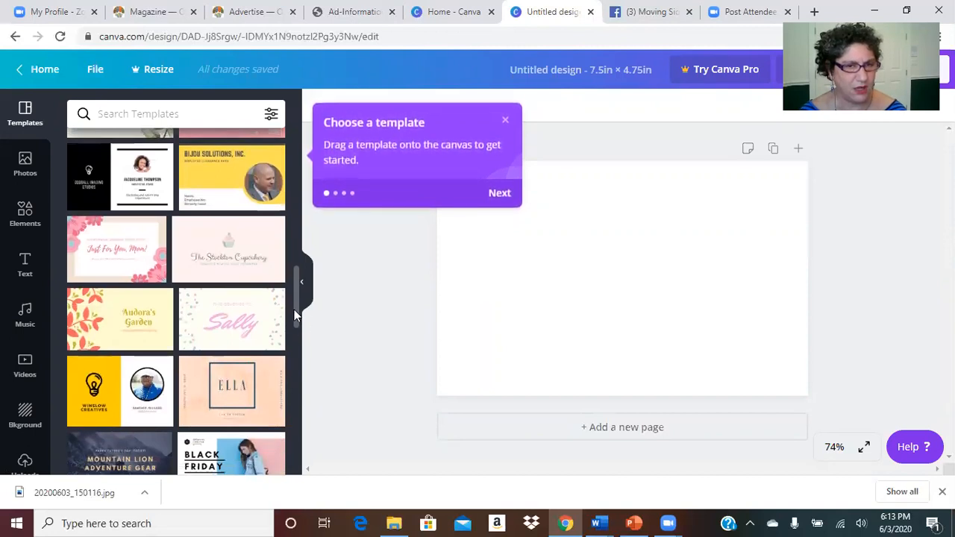
scroll(289, 336, down, 3)
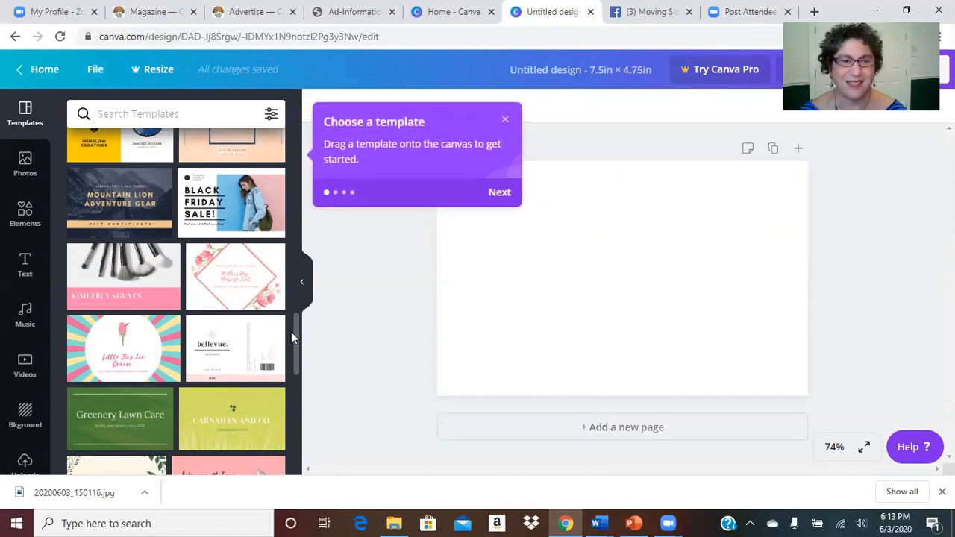
drag(296, 343, 286, 435)
drag(298, 381, 296, 407)
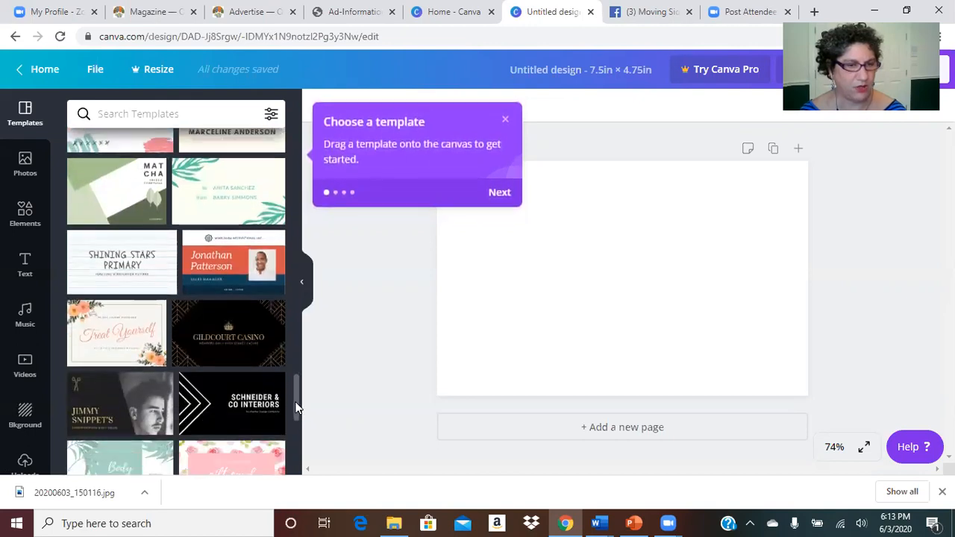
drag(297, 407, 294, 421)
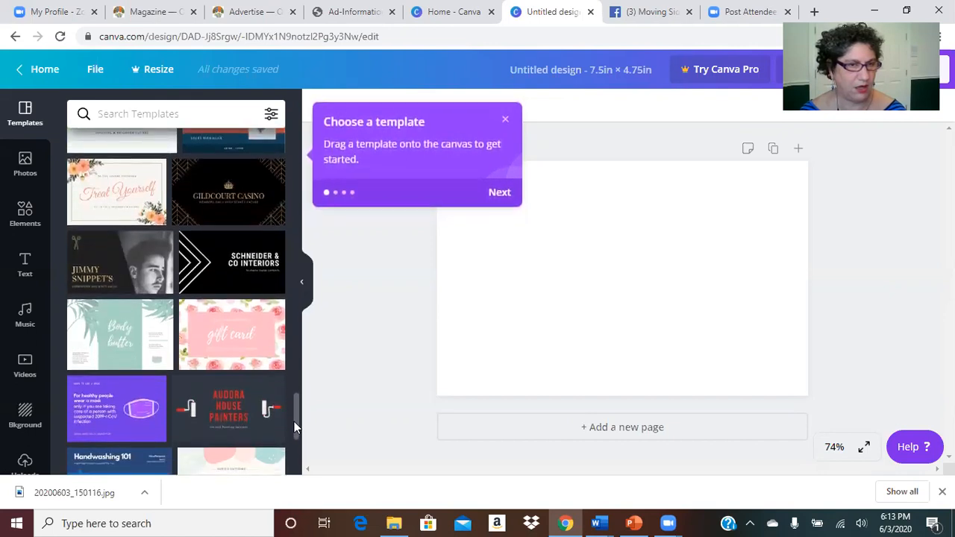
mouse_move(294, 422)
mouse_down()
mouse_move(292, 464)
mouse_move(297, 418)
mouse_up()
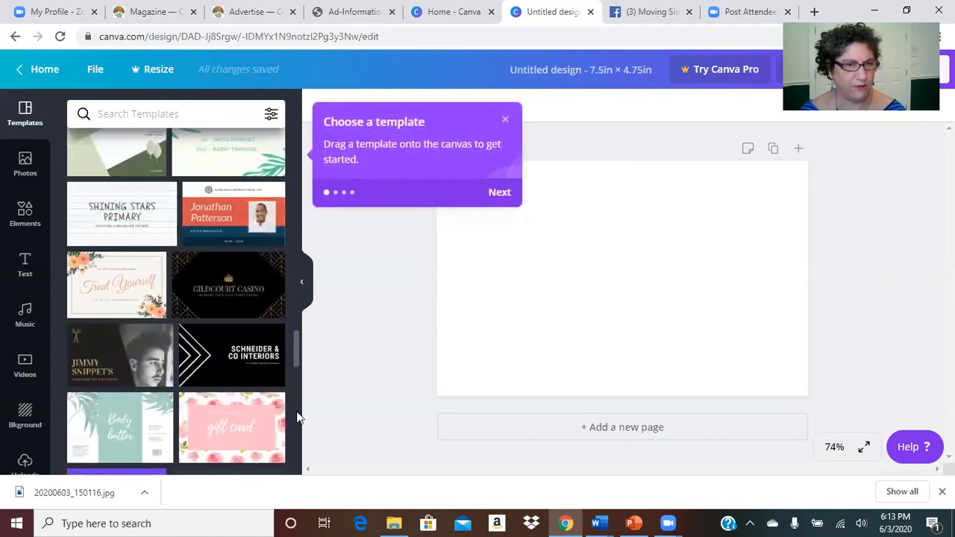
mouse_move(135, 354)
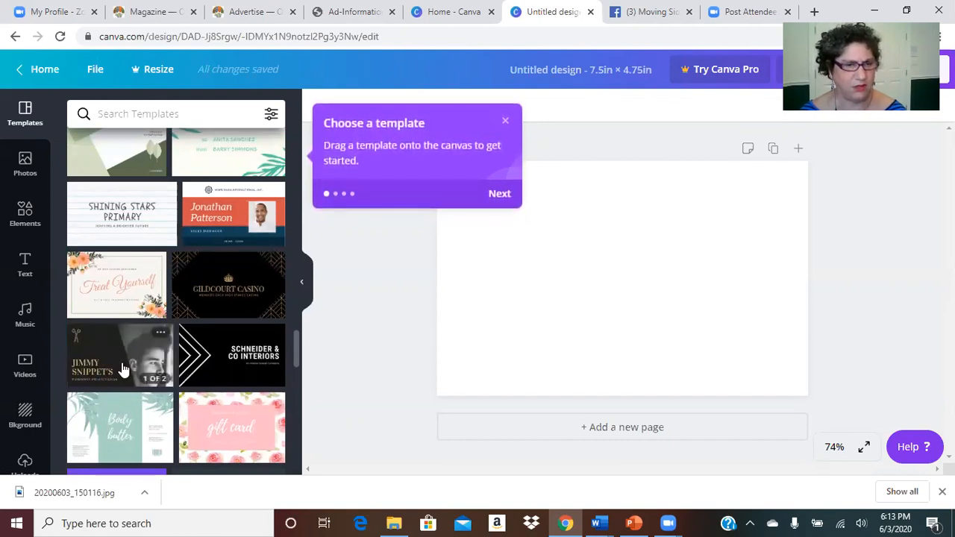
click(123, 368)
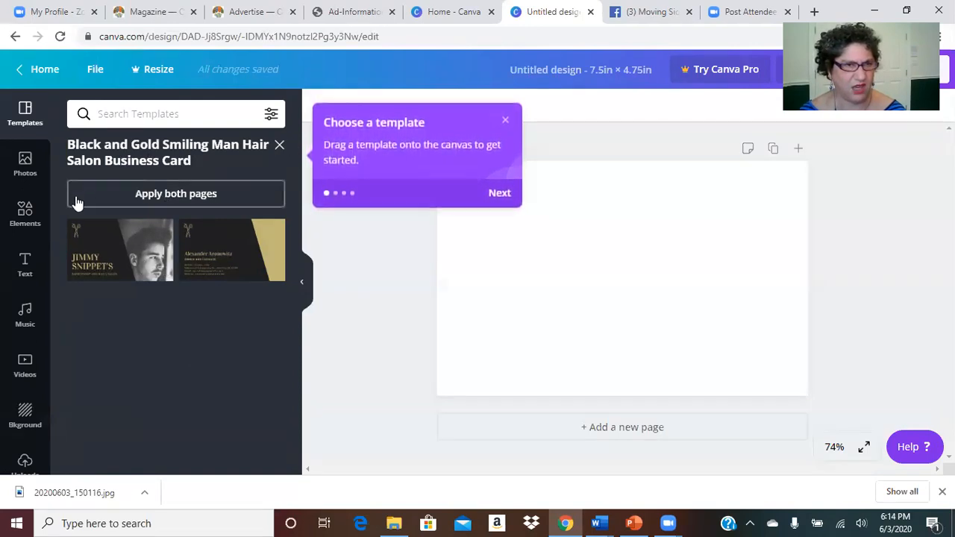
click(278, 146)
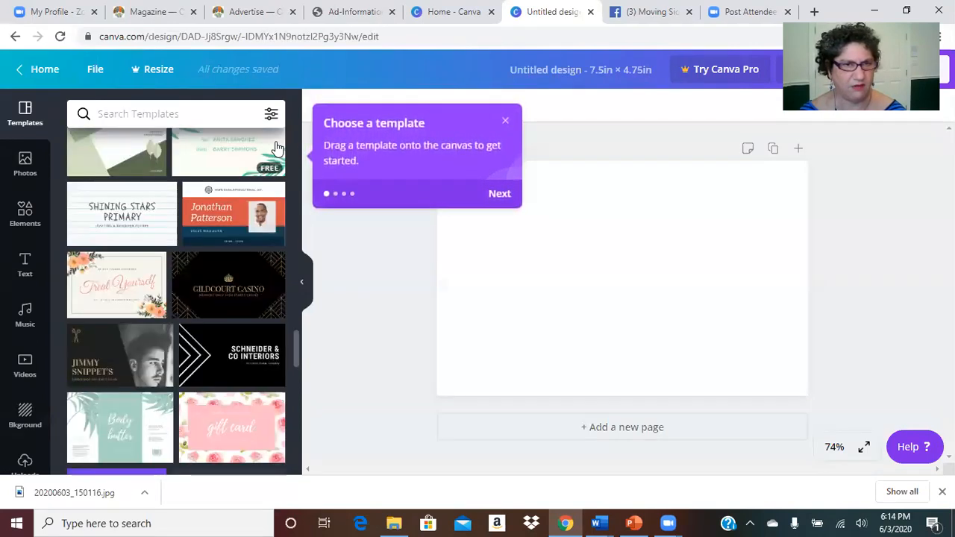
Step: Apply the red Makeup & Hair Stylist card template with the circular portrait
drag(297, 348, 288, 428)
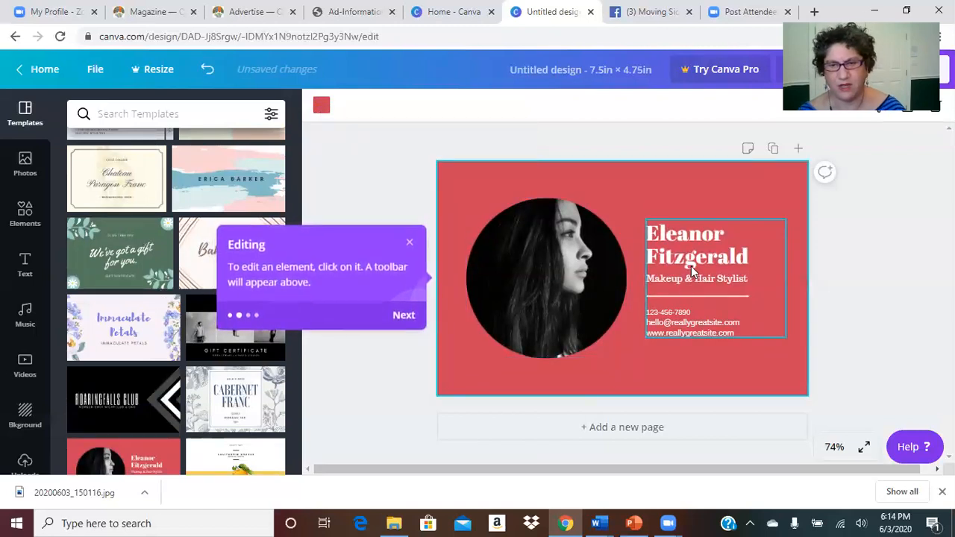
click(529, 274)
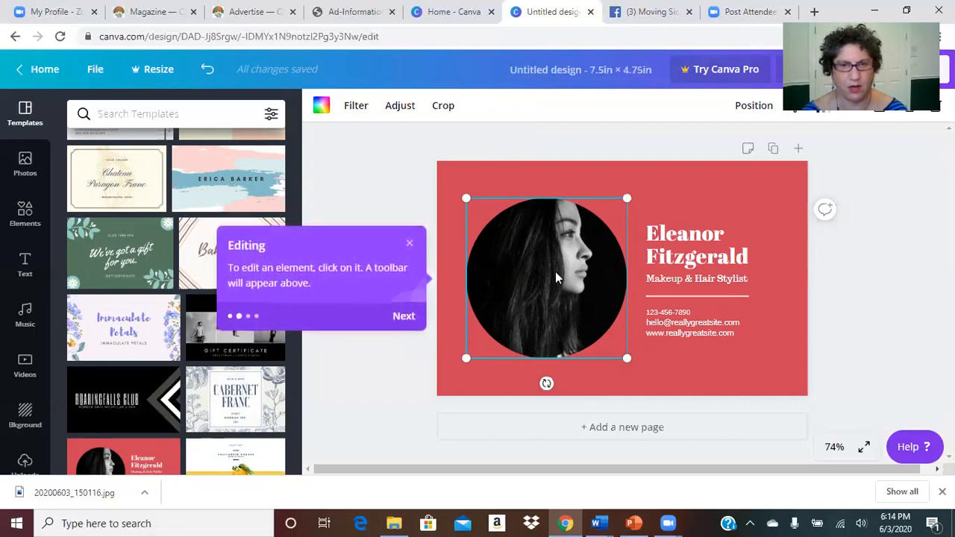
click(402, 319)
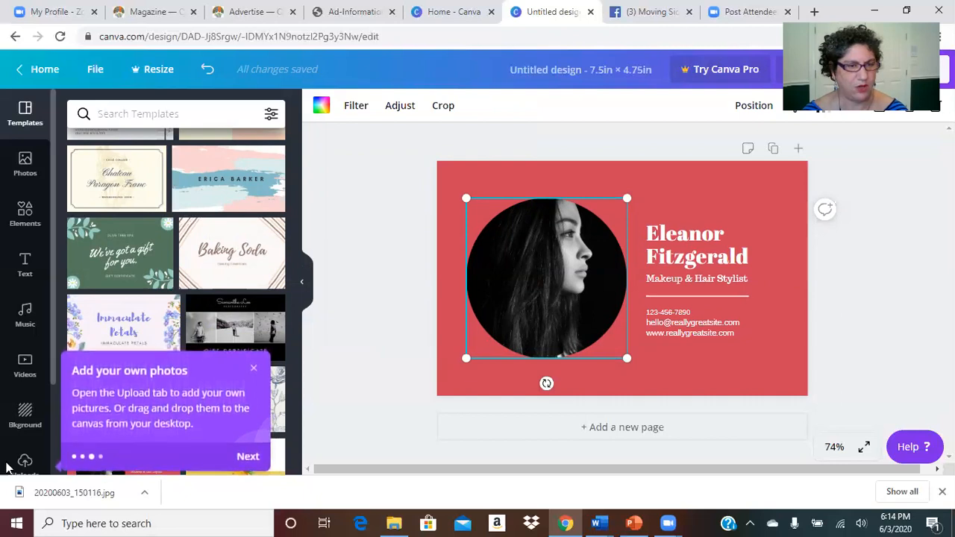
scroll(24, 410, down, 2)
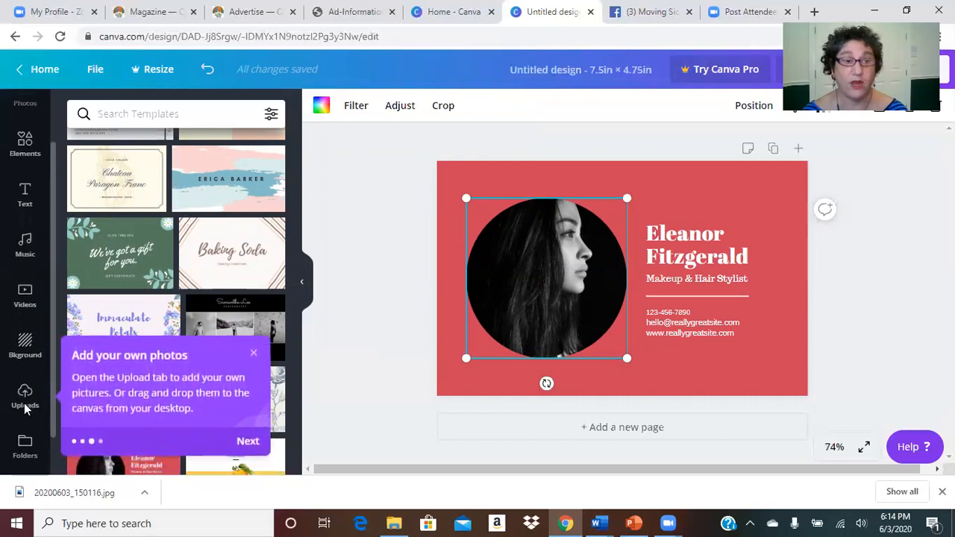
scroll(26, 407, up, 2)
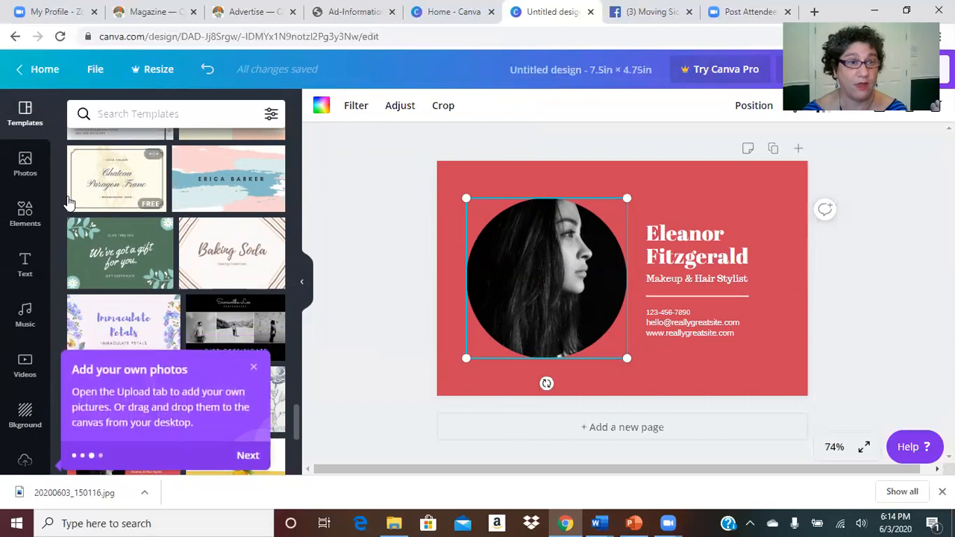
Step: Dismiss the remaining tips and bring up the stock photo library
click(249, 457)
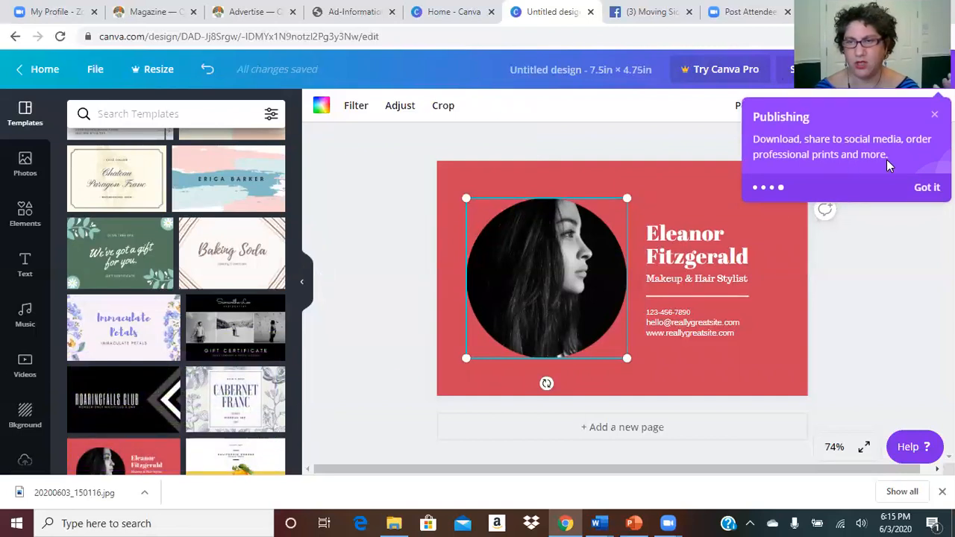
click(928, 187)
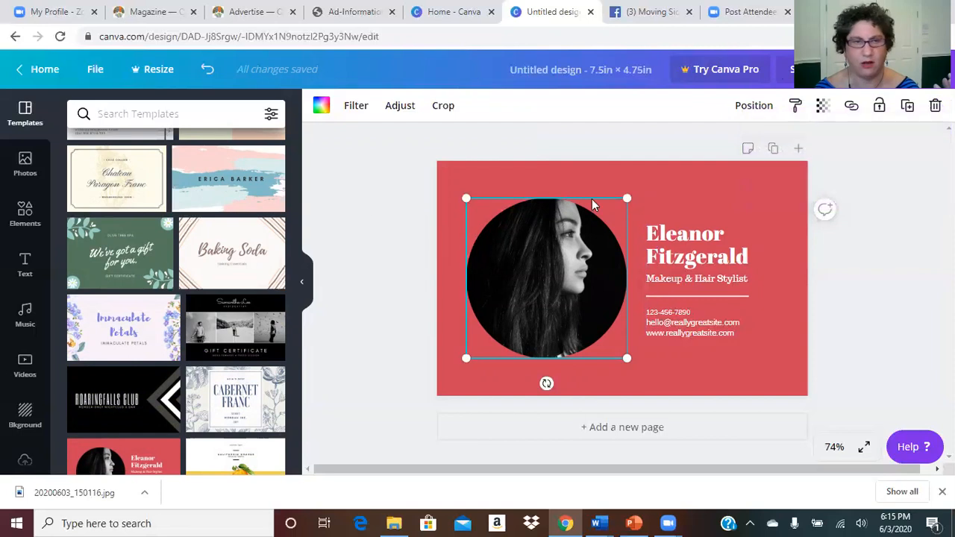
click(19, 179)
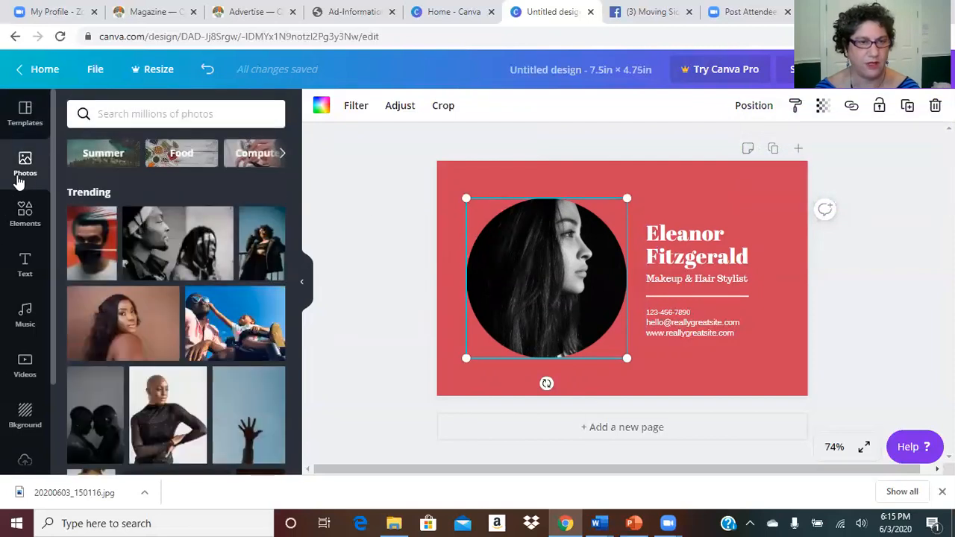
Step: Search the stock photos for 'sad woman computer' and scroll through the results
click(130, 120)
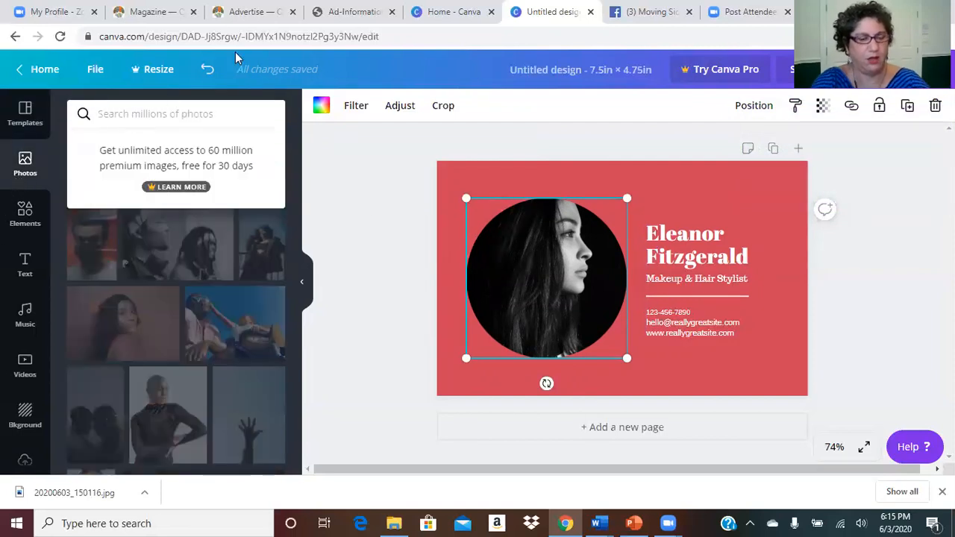
text(sad woman computer)
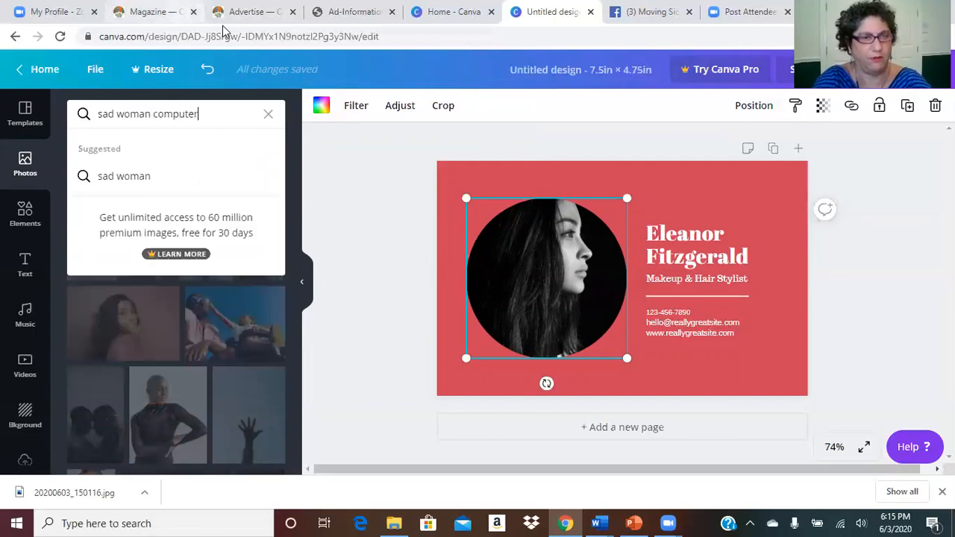
key(Return)
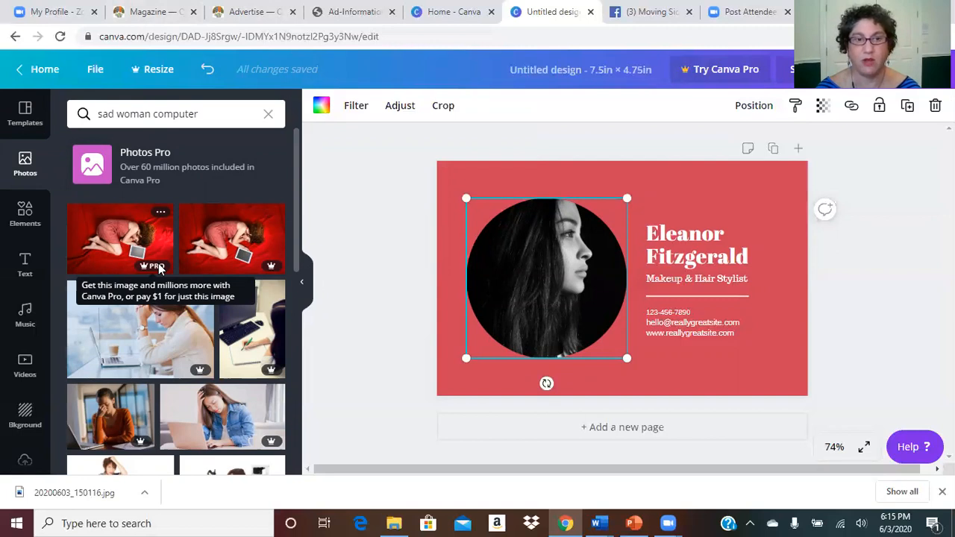
drag(293, 194, 254, 456)
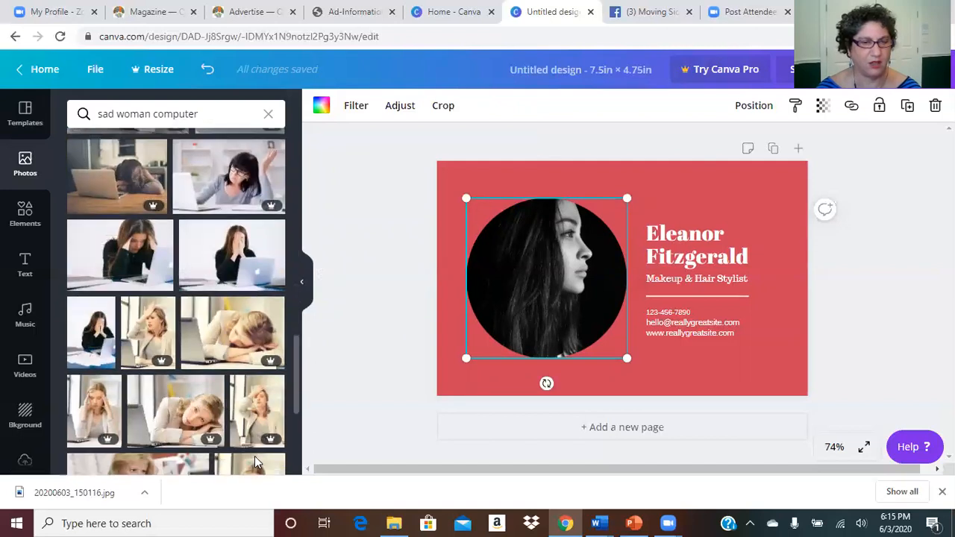
click(232, 257)
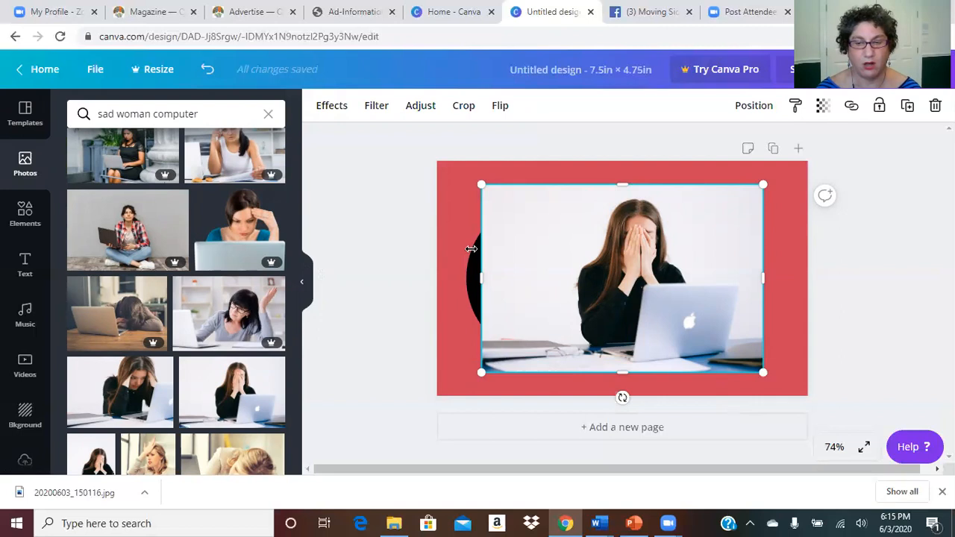
drag(463, 184, 429, 174)
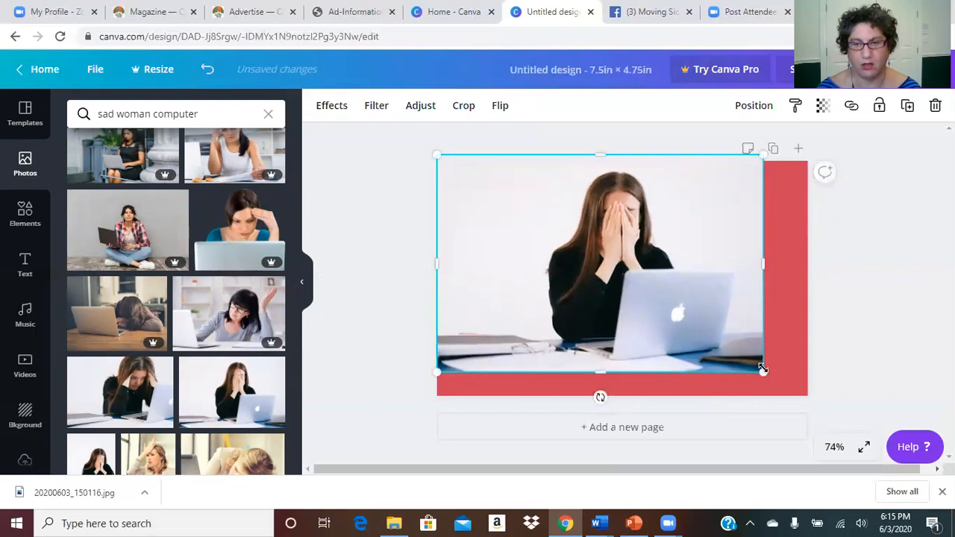
drag(779, 377, 809, 399)
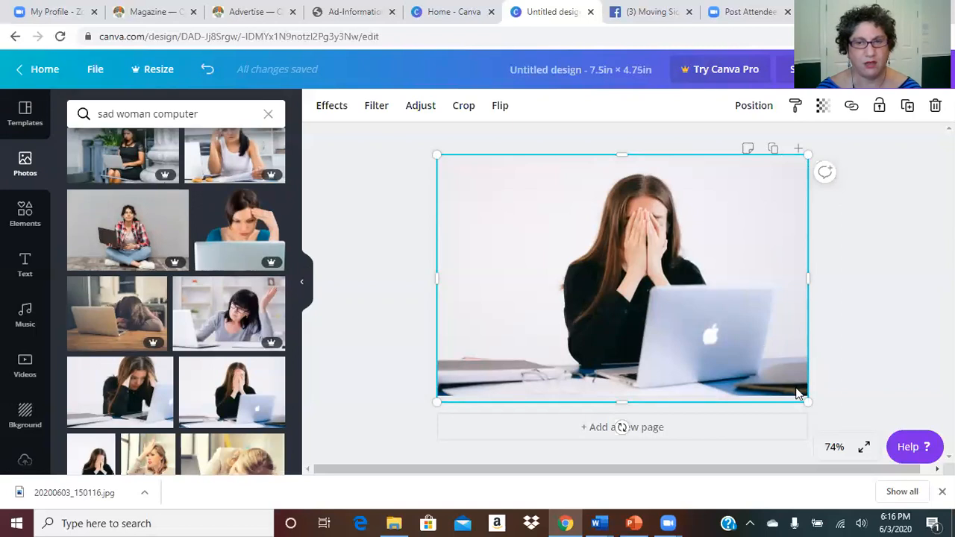
drag(812, 404, 795, 393)
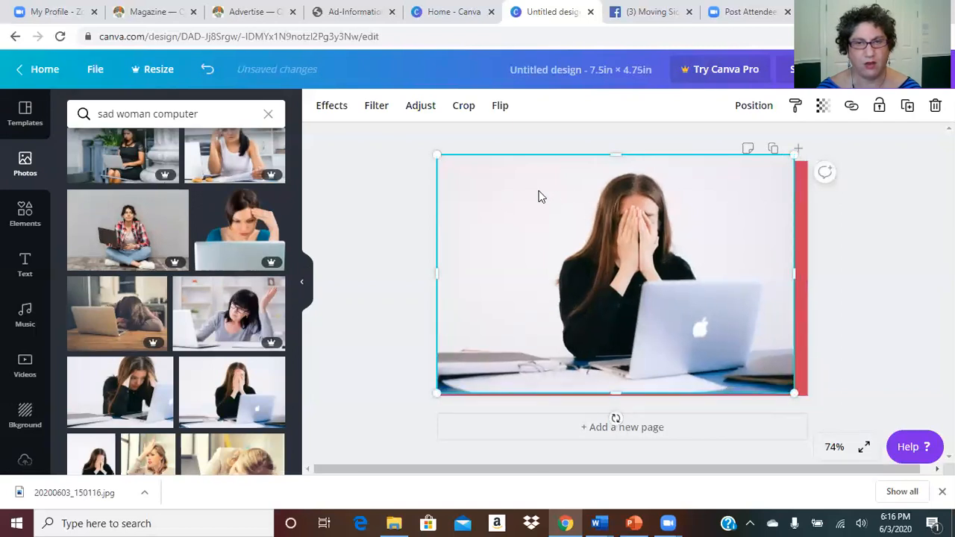
drag(439, 154, 453, 170)
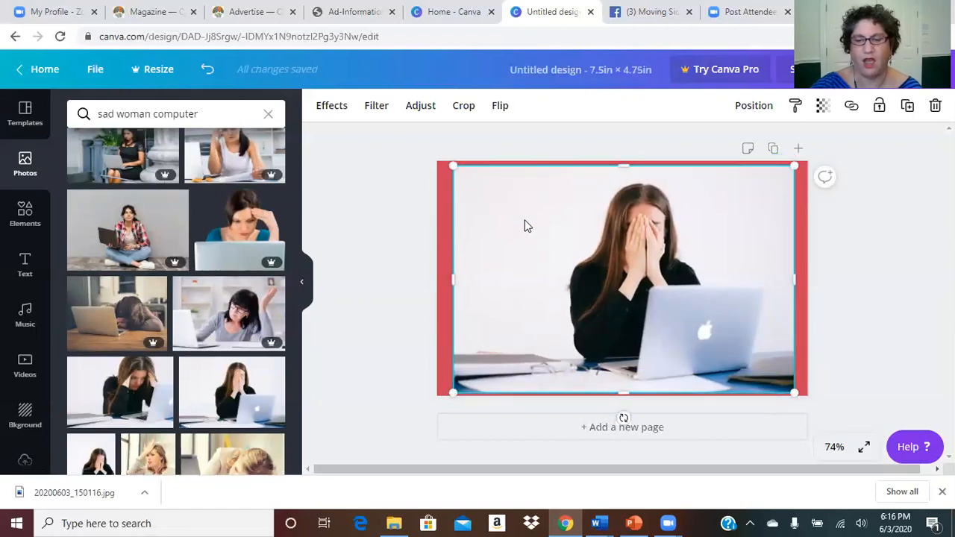
key(Delete)
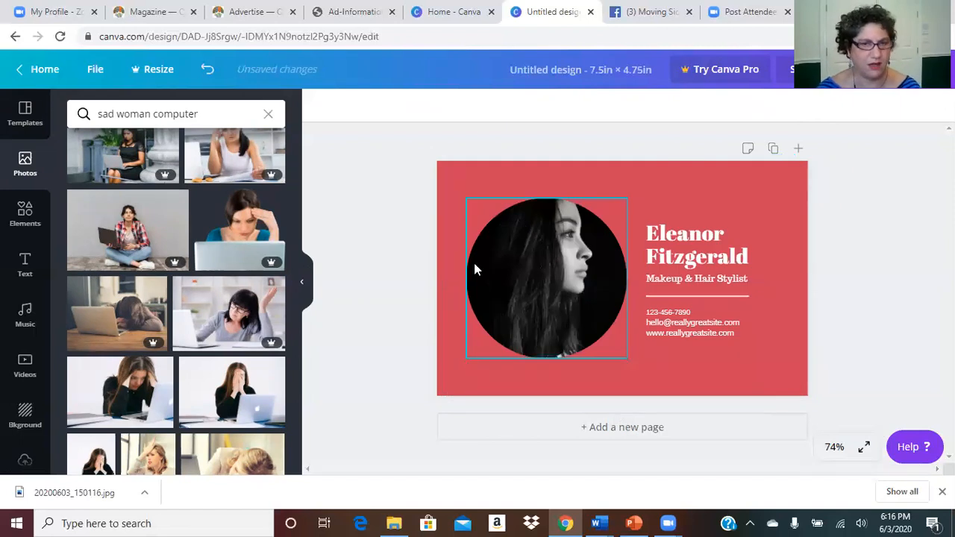
click(488, 274)
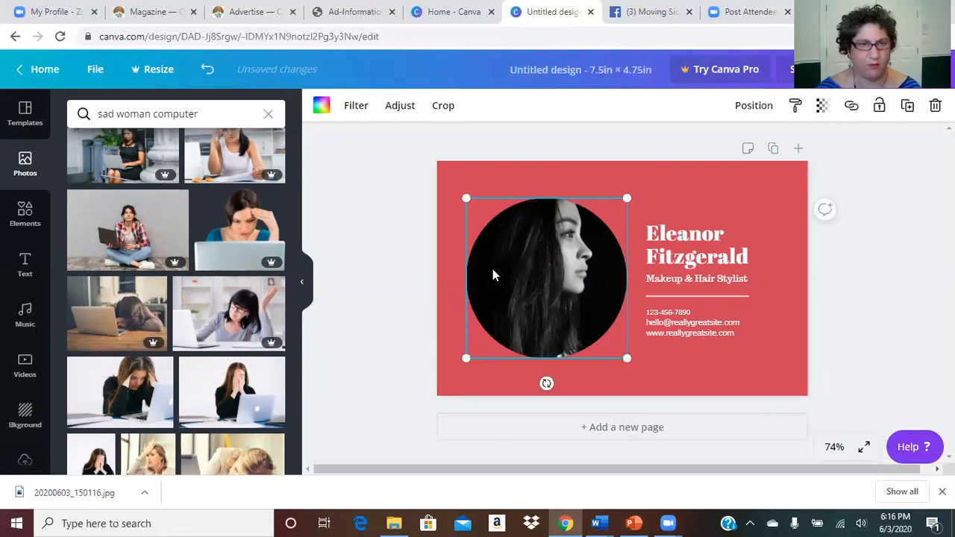
right_click(492, 275)
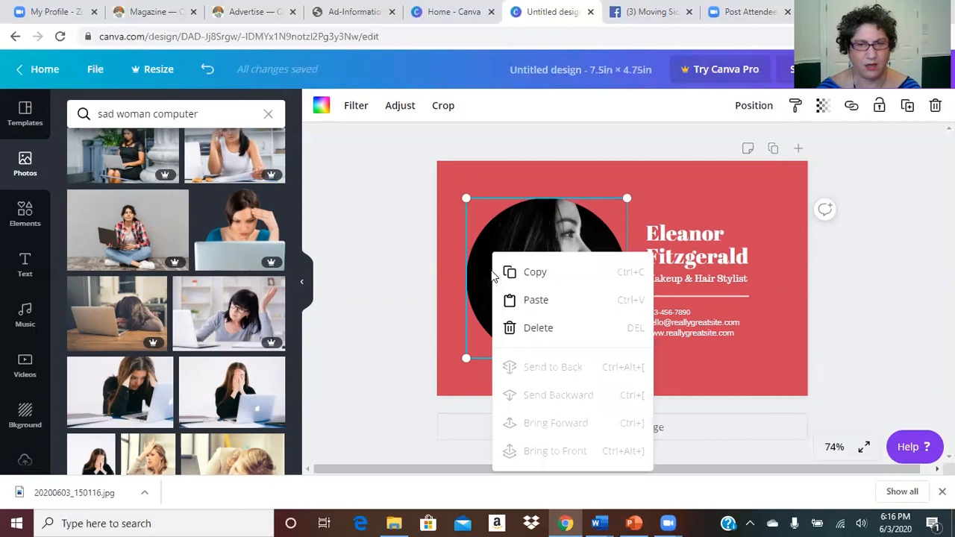
click(450, 304)
click(449, 304)
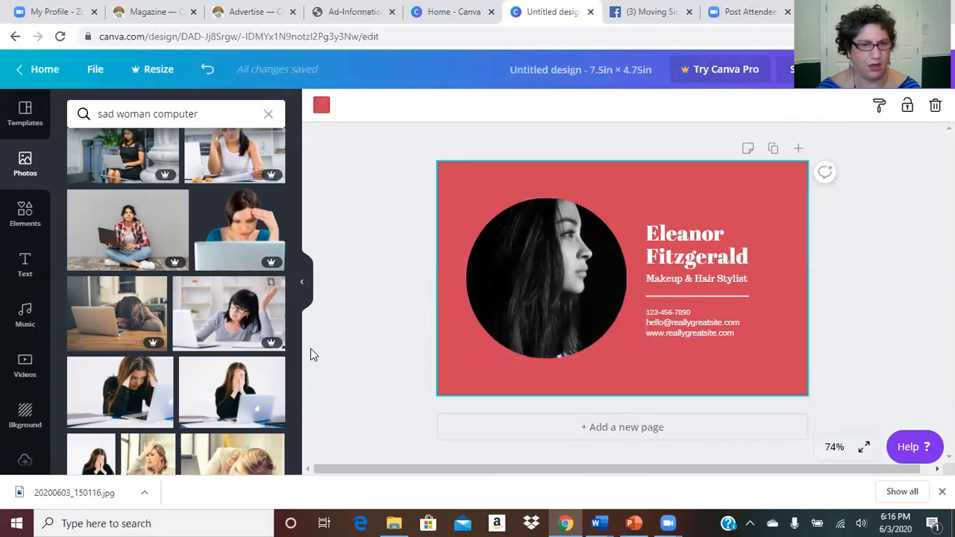
scroll(251, 347, down, 2)
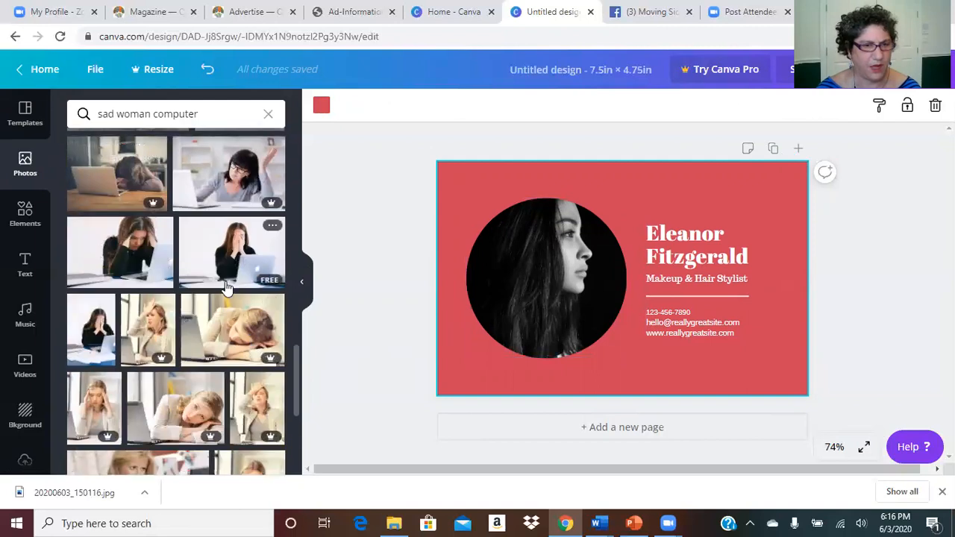
scroll(254, 355, down, 2)
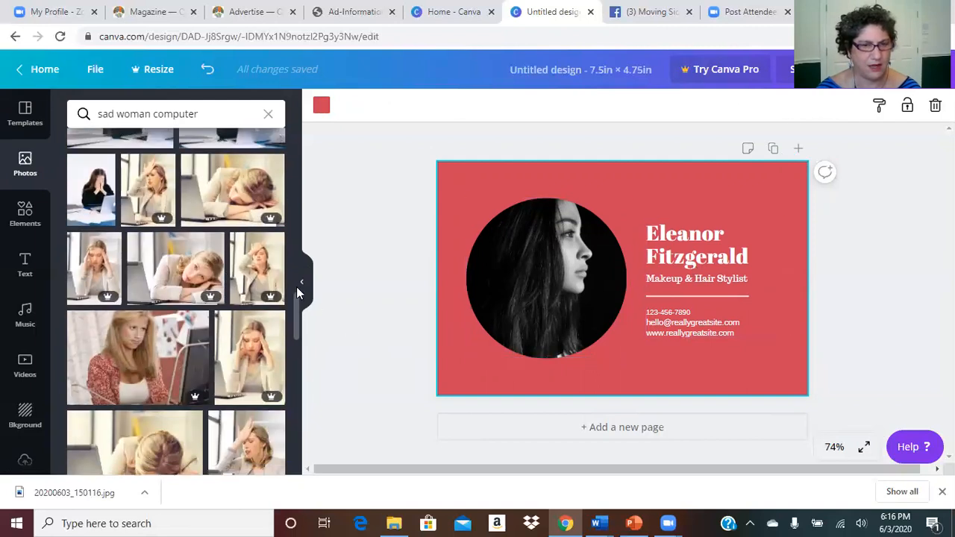
drag(295, 336, 295, 348)
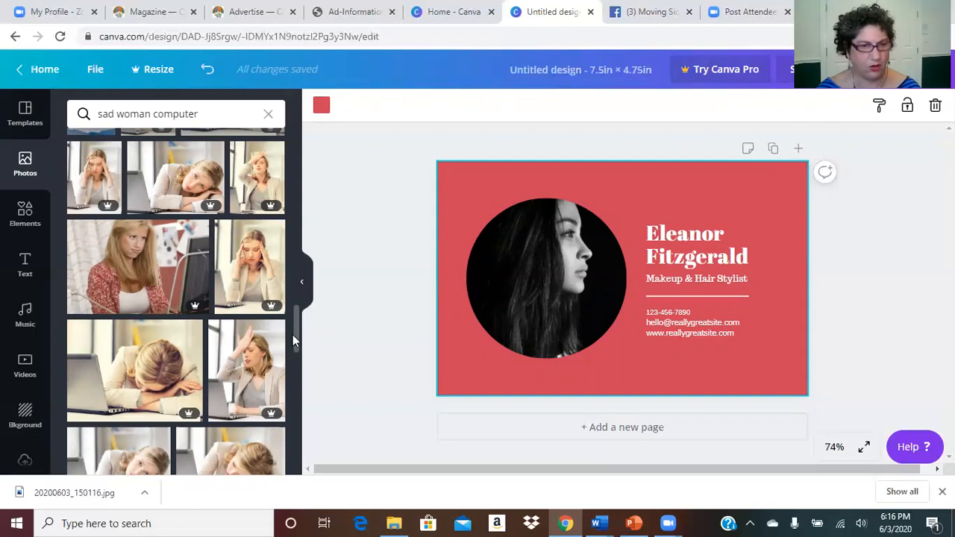
drag(295, 338, 290, 404)
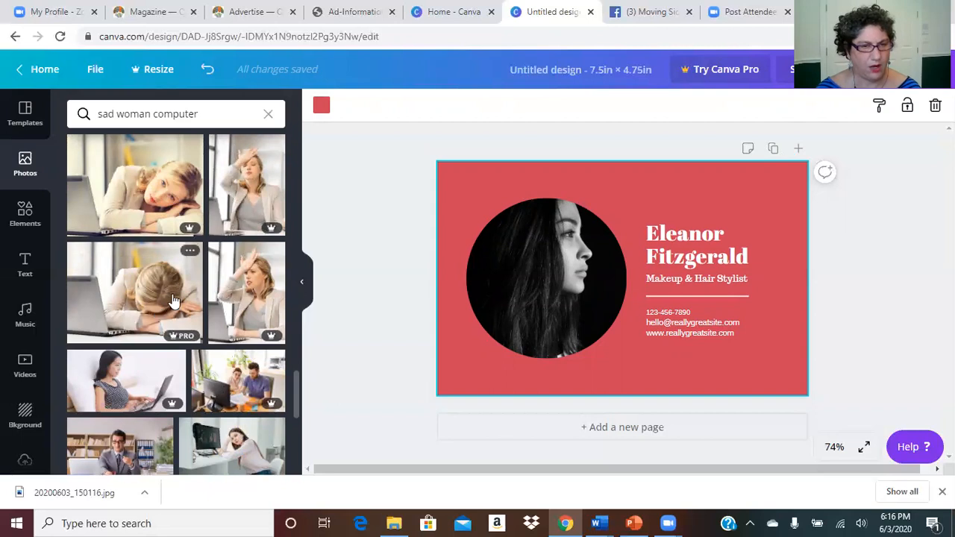
drag(296, 414, 297, 442)
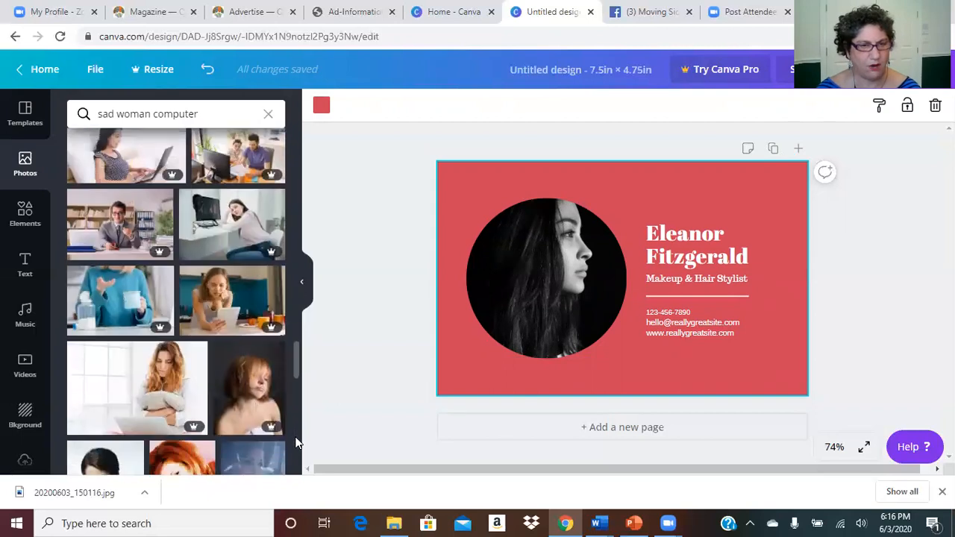
scroll(296, 445, down, 10)
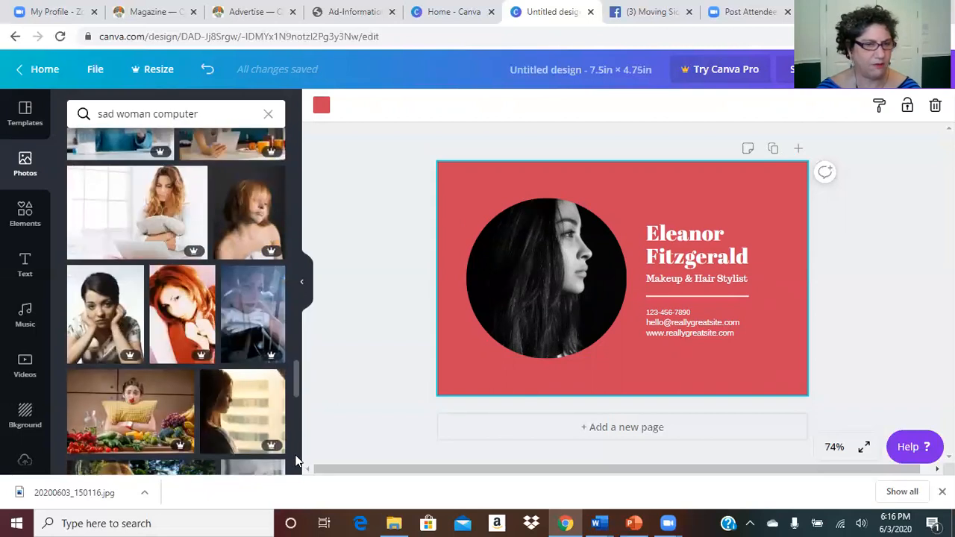
scroll(301, 393, up, 8)
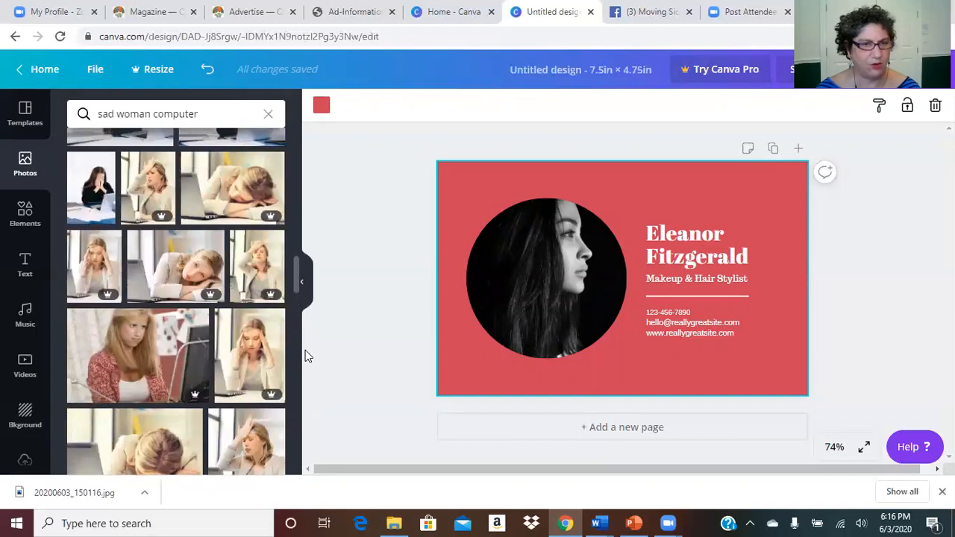
scroll(306, 329, up, 1)
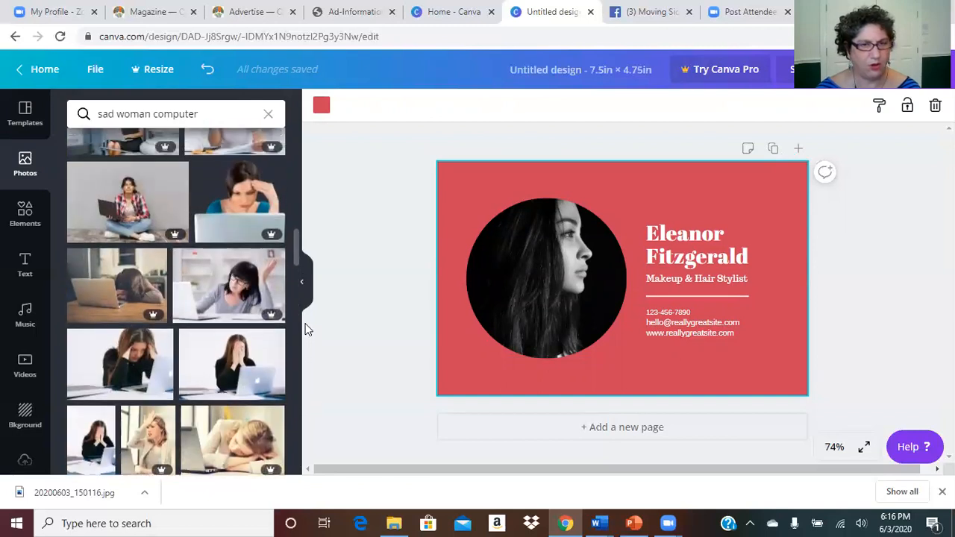
scroll(306, 325, up, 2)
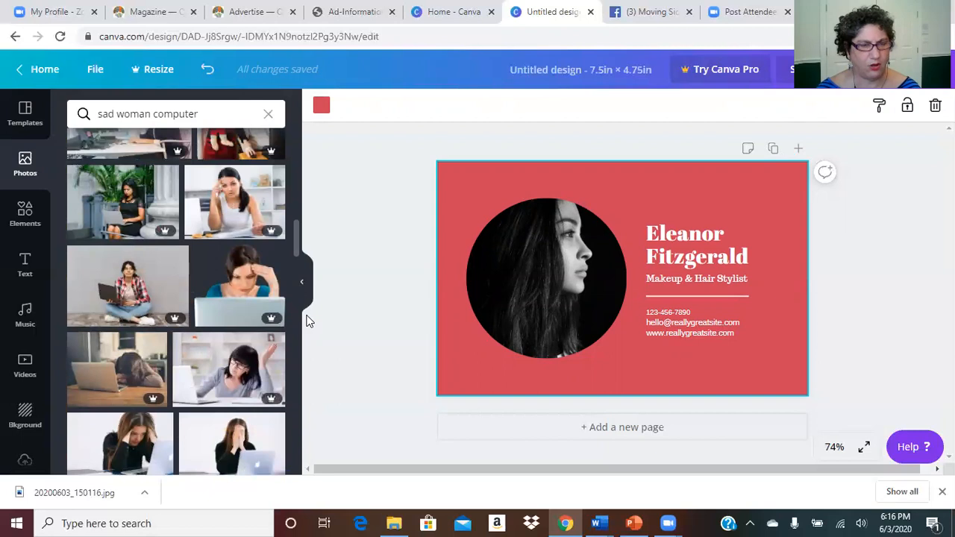
scroll(311, 317, up, 2)
scroll(311, 308, down, 6)
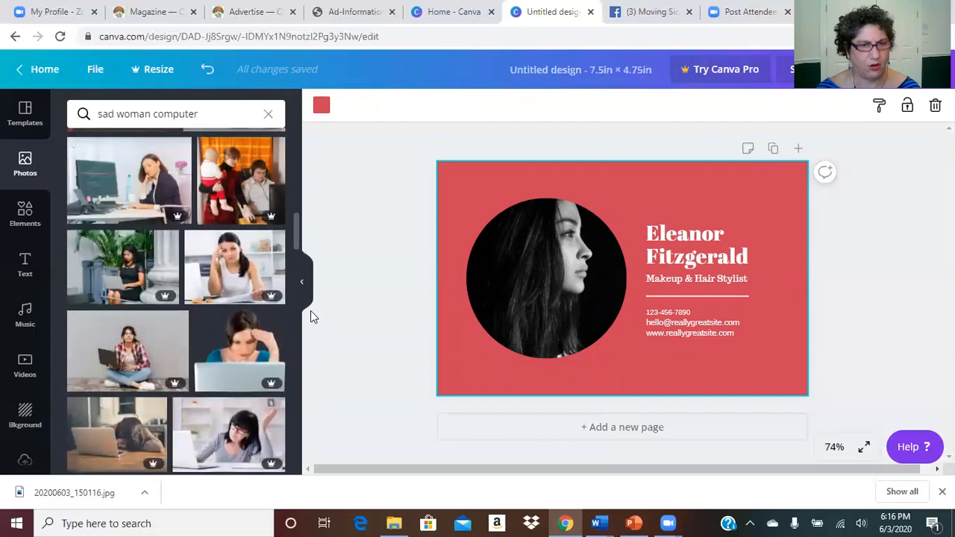
scroll(309, 333, down, 1)
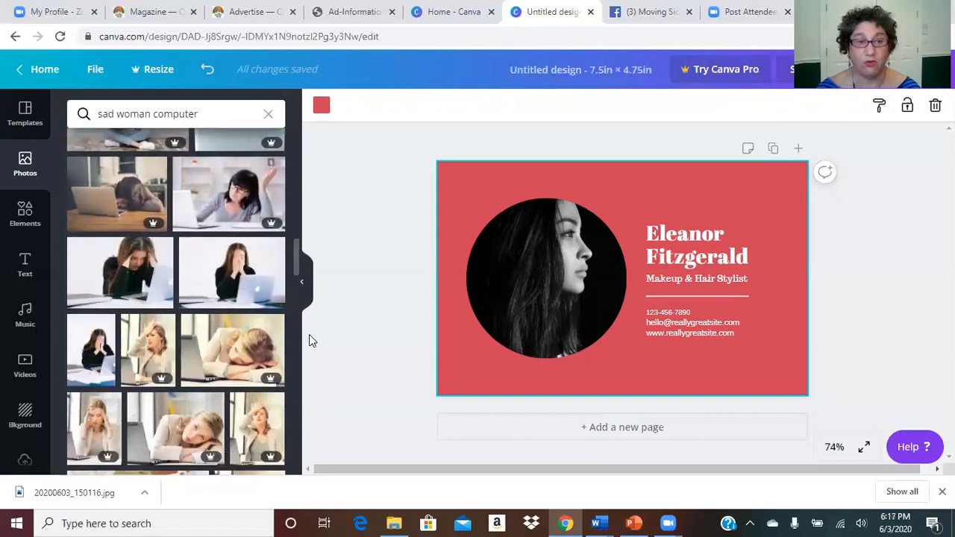
scroll(312, 343, down, 1)
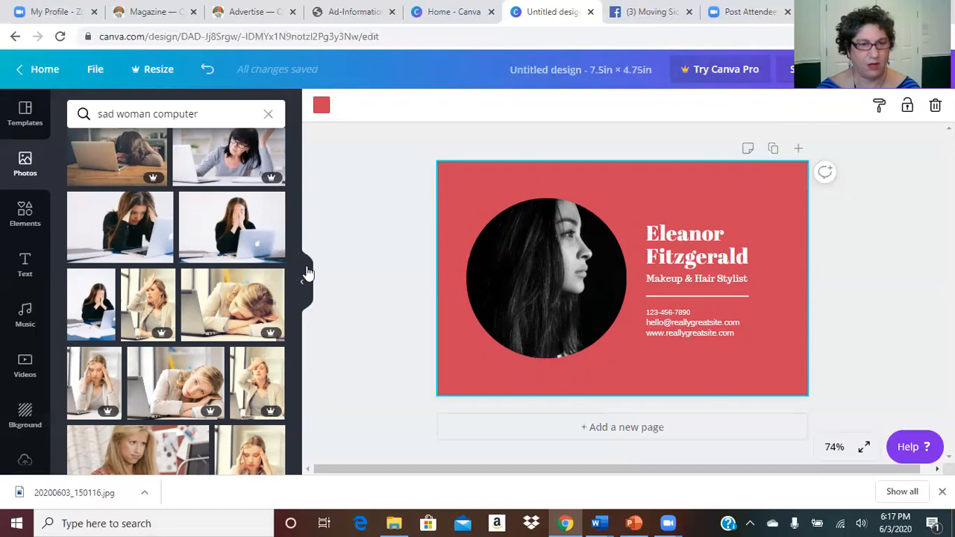
drag(297, 270, 291, 462)
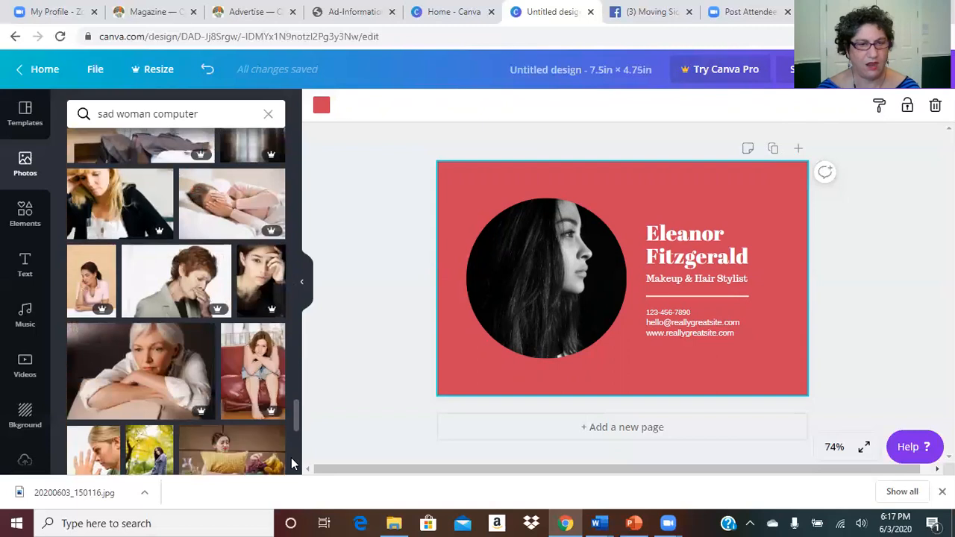
drag(294, 422, 298, 436)
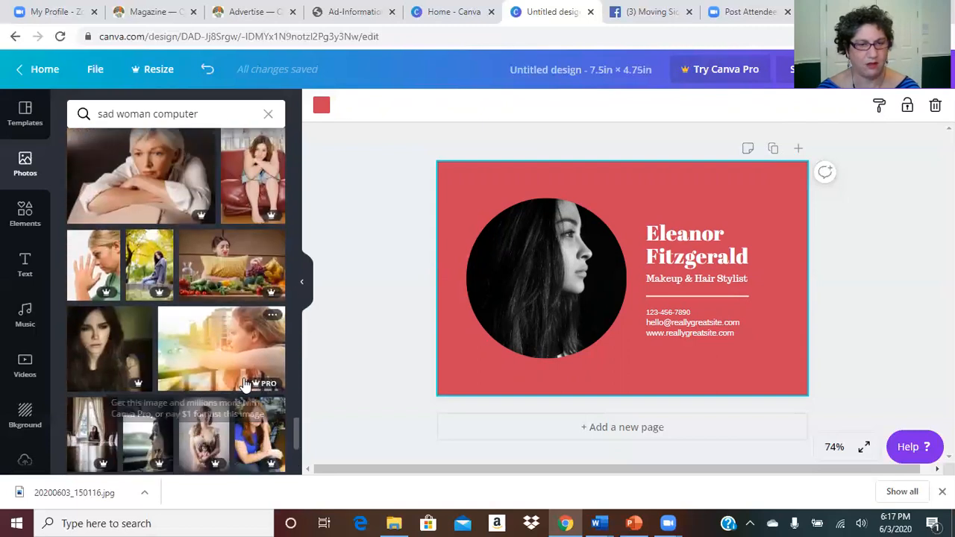
drag(298, 437, 317, 278)
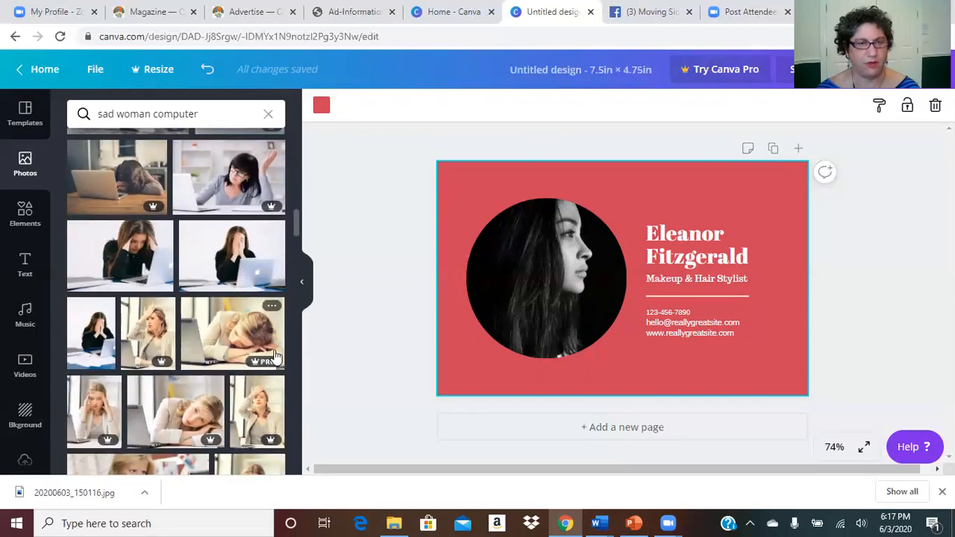
click(155, 254)
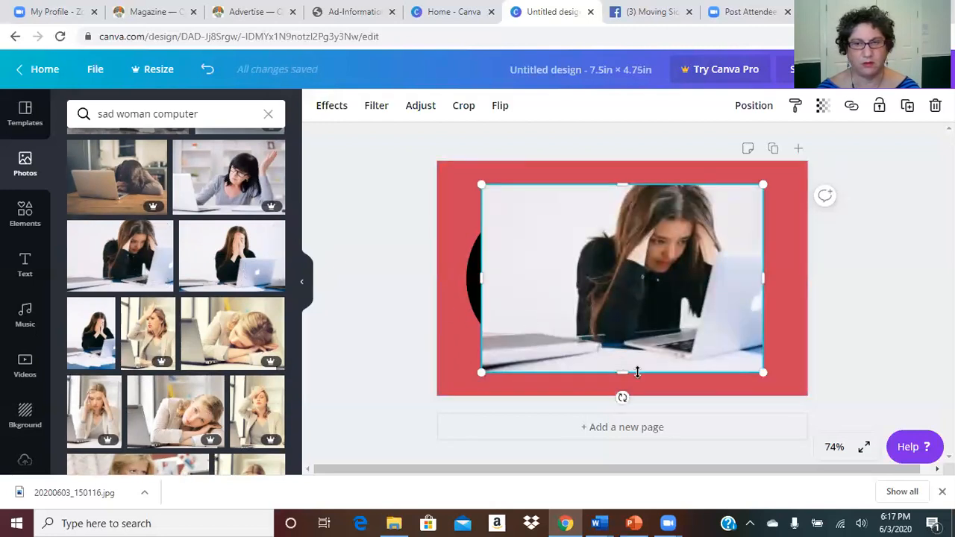
click(101, 338)
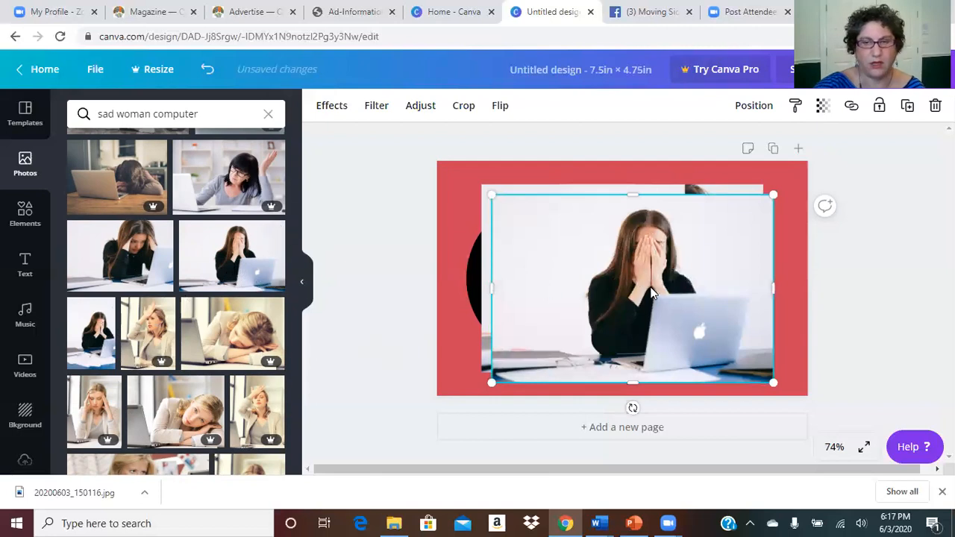
key(Delete)
click(650, 293)
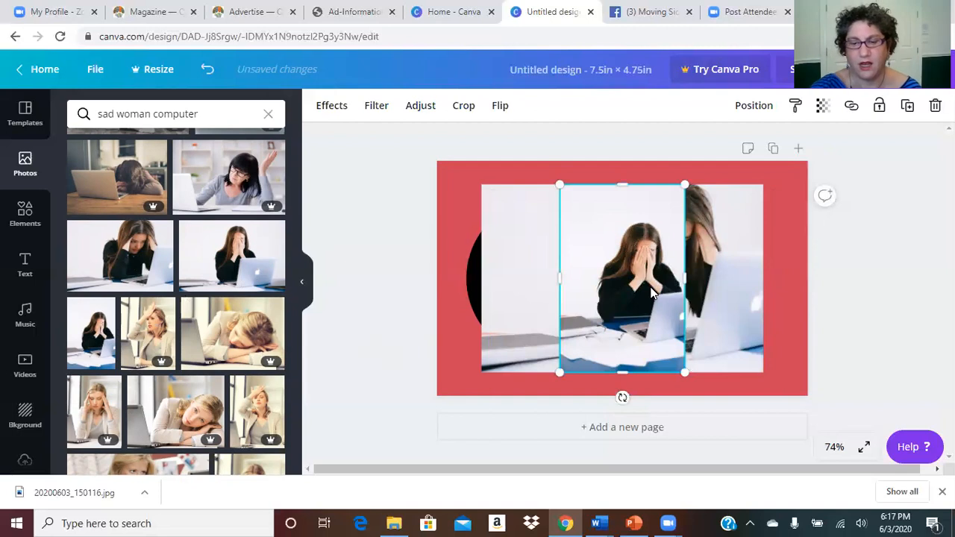
key(Delete)
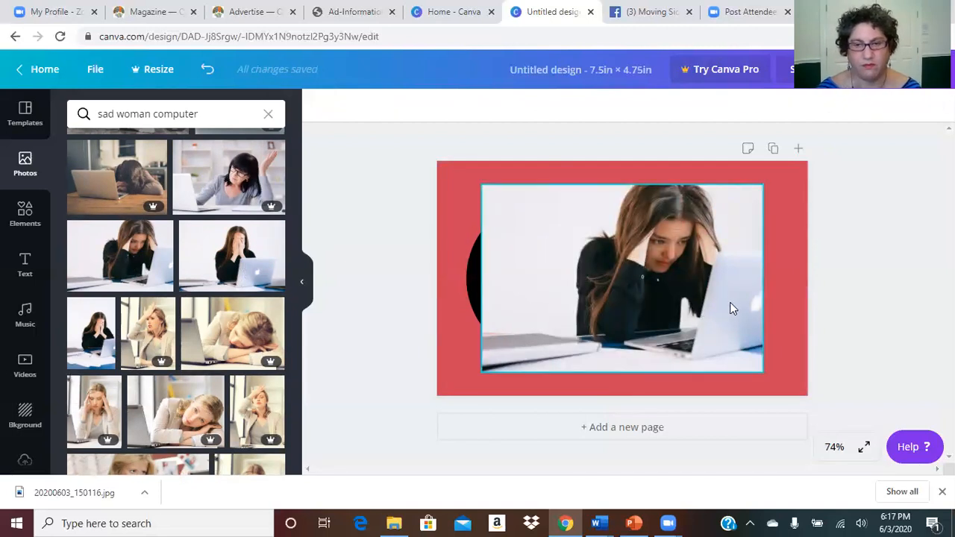
click(655, 239)
key(Delete)
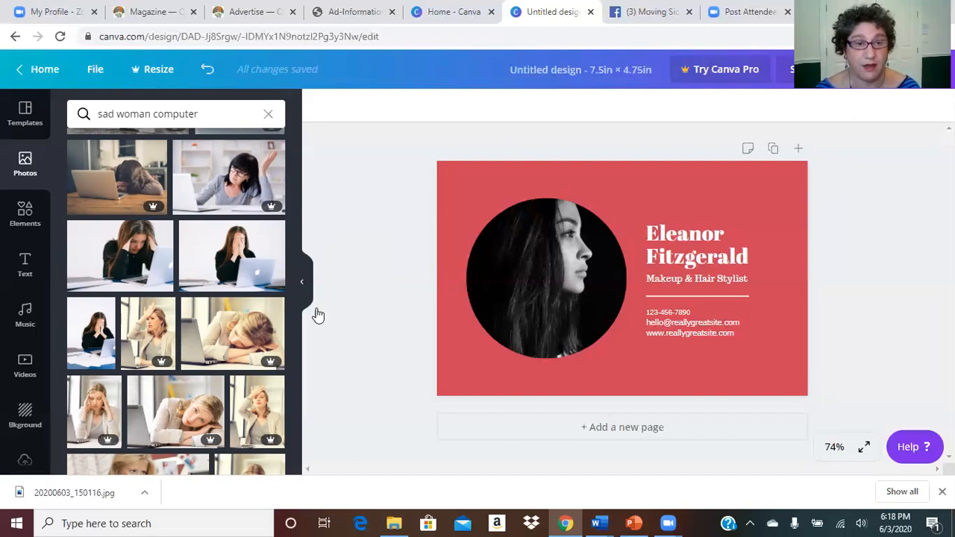
click(157, 340)
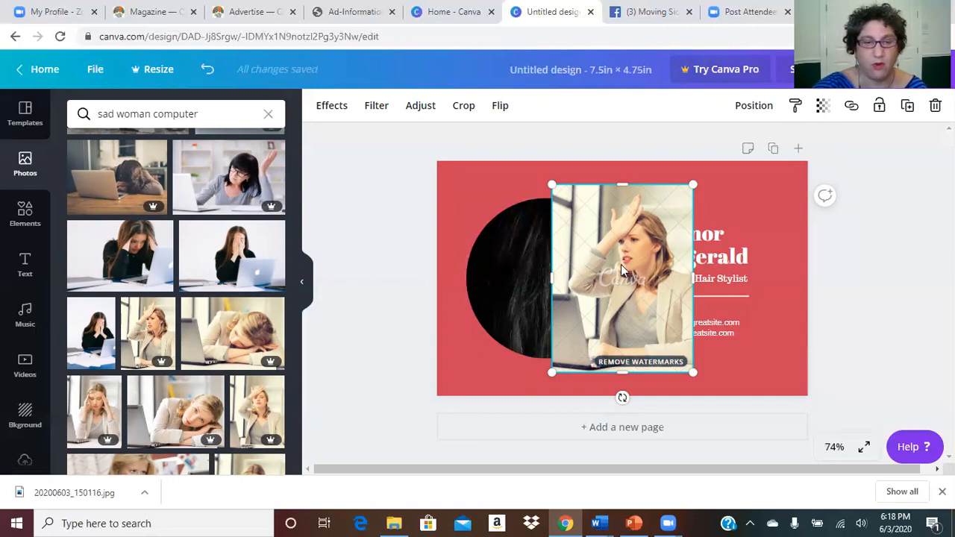
key(Delete)
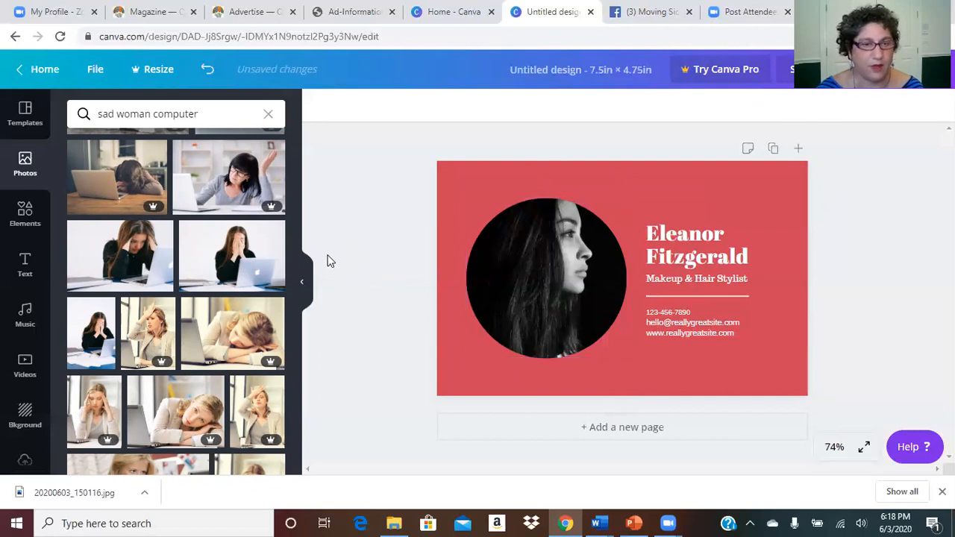
Step: Add the free woman-covering-her-face photo and resize it to about 7.2 × 4.5 in
click(236, 256)
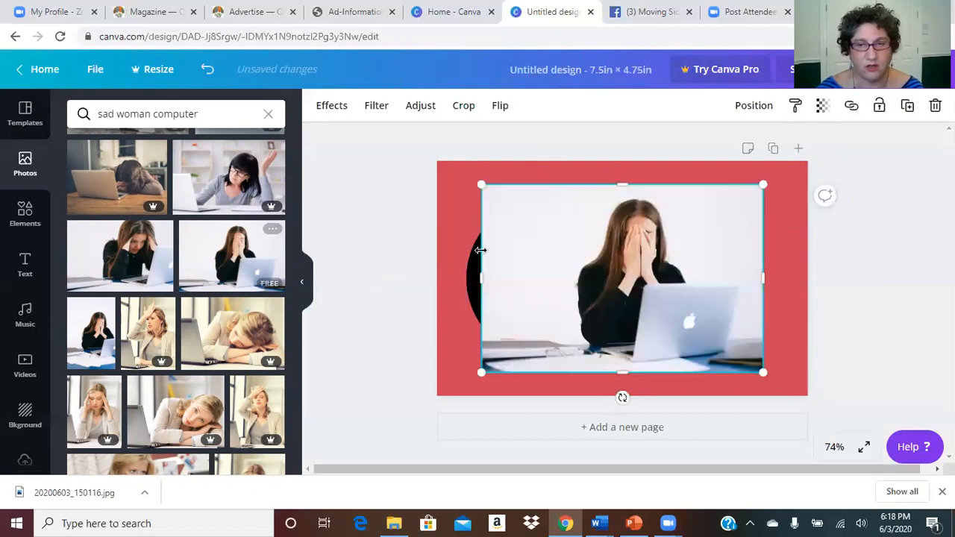
drag(482, 184, 438, 156)
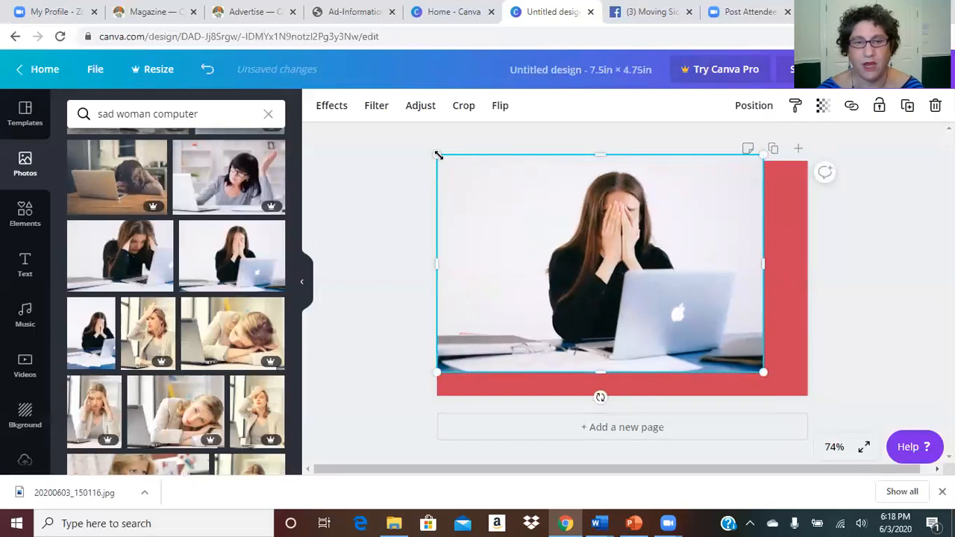
drag(439, 156, 455, 167)
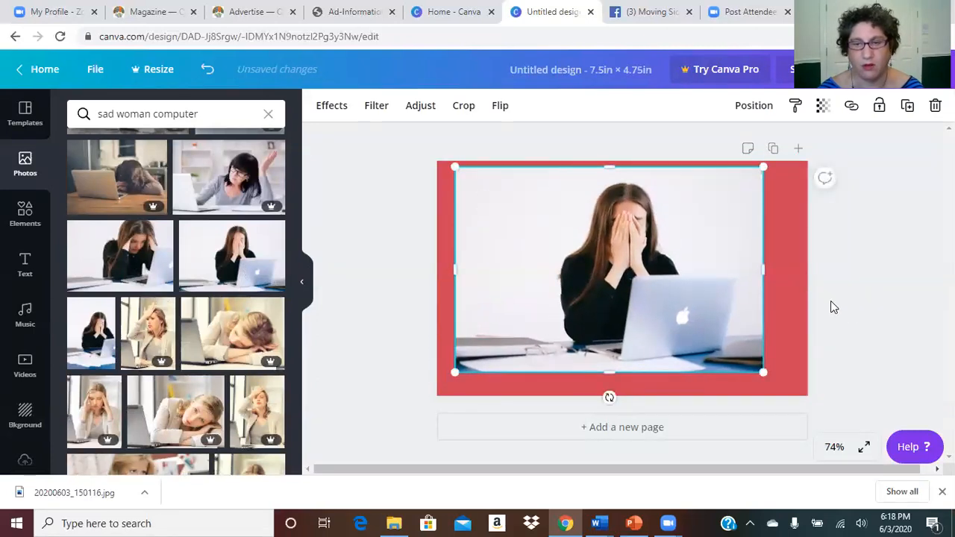
drag(772, 277, 800, 267)
drag(627, 372, 625, 391)
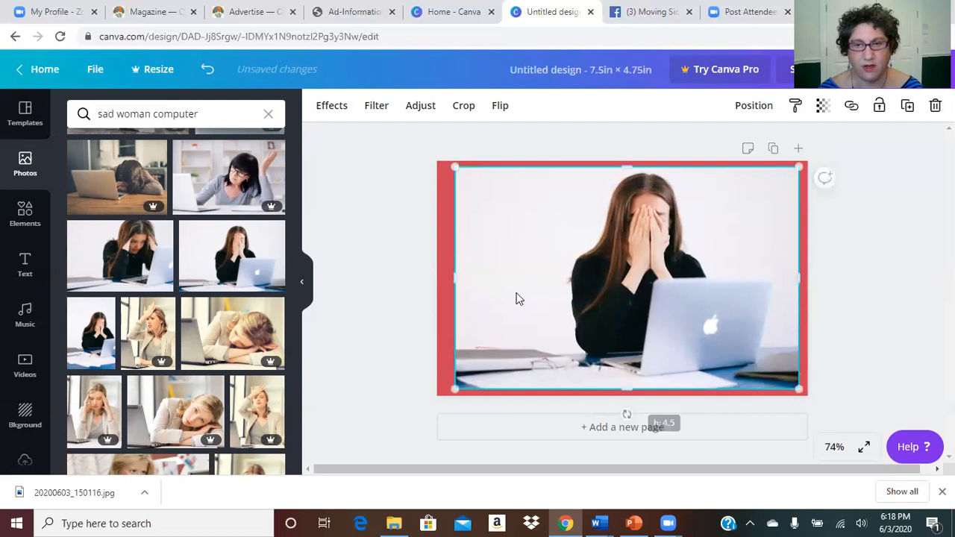
drag(457, 276, 445, 277)
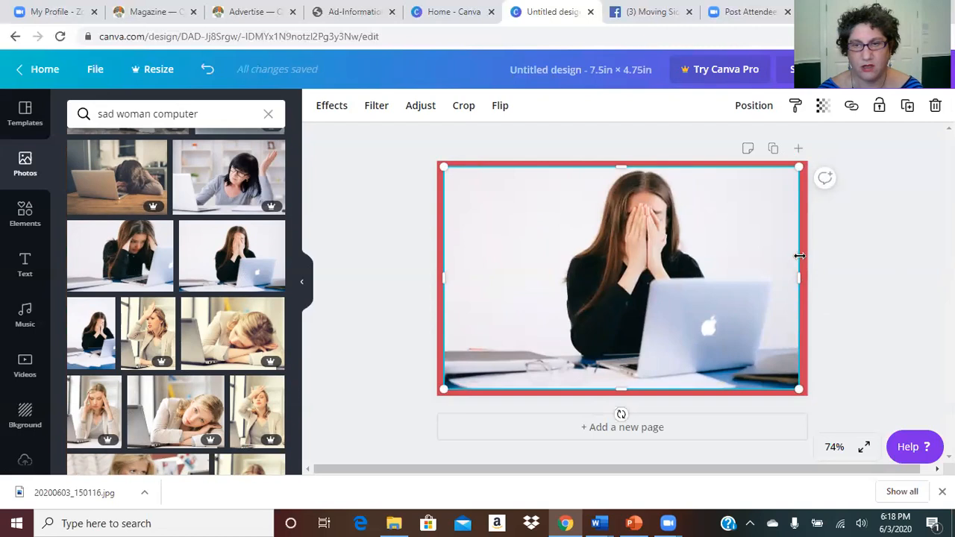
drag(802, 280, 803, 278)
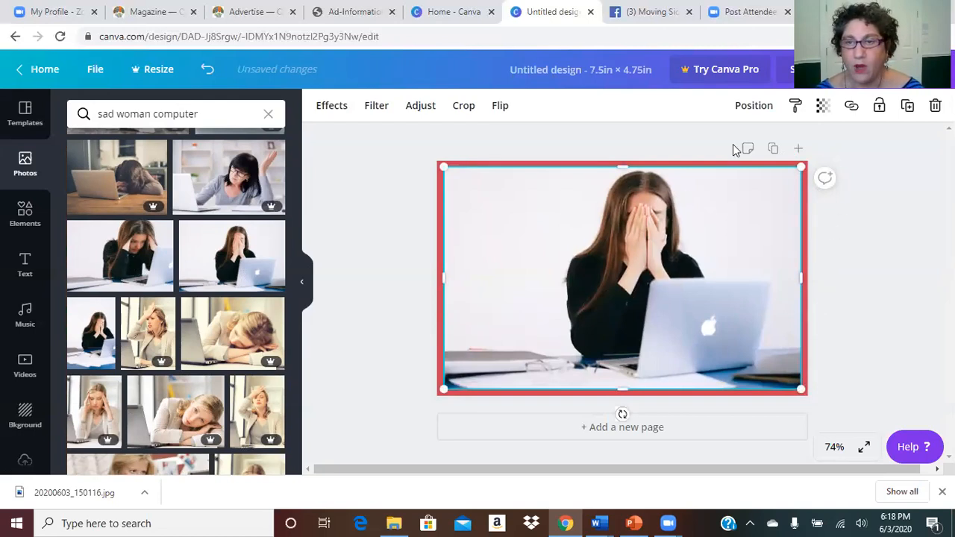
click(767, 110)
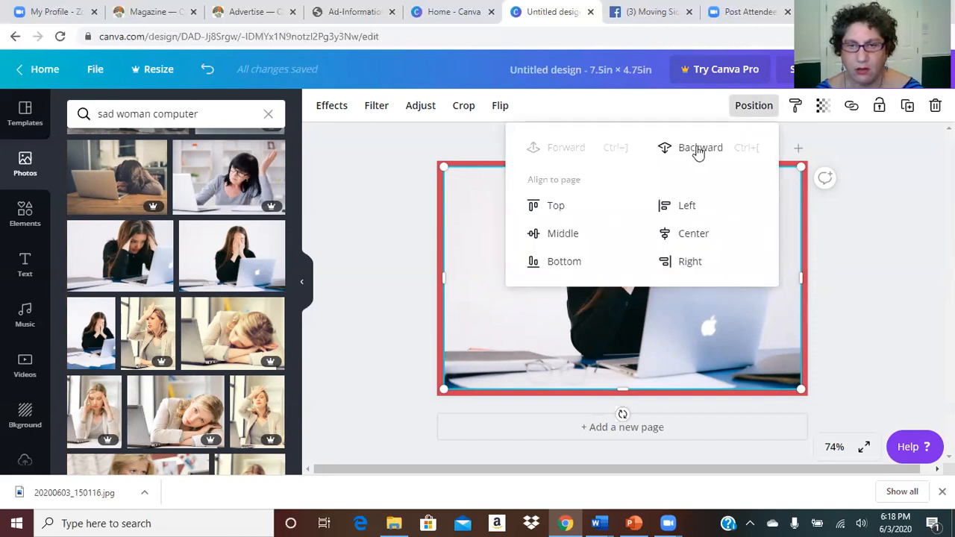
Step: Centre the photo vertically and send it back two layers behind the template text
click(558, 239)
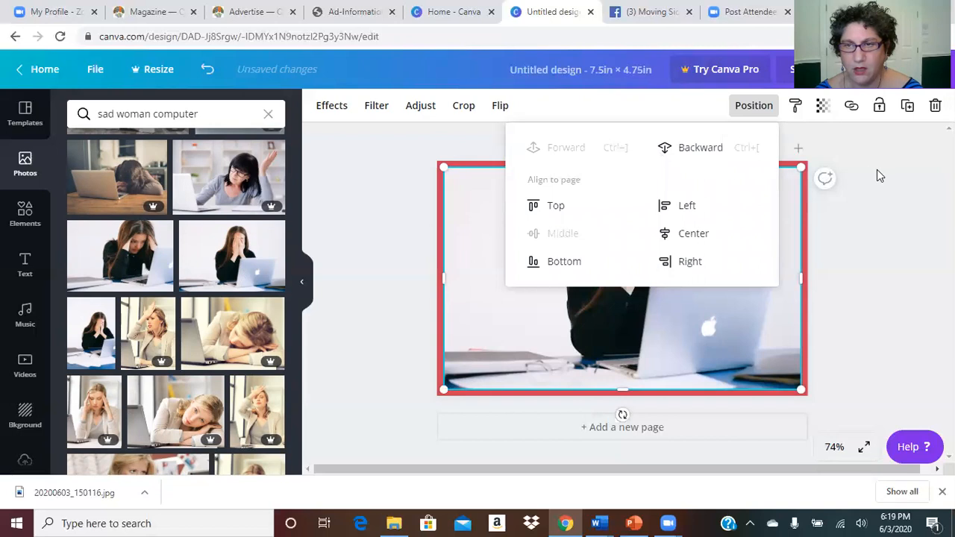
click(695, 151)
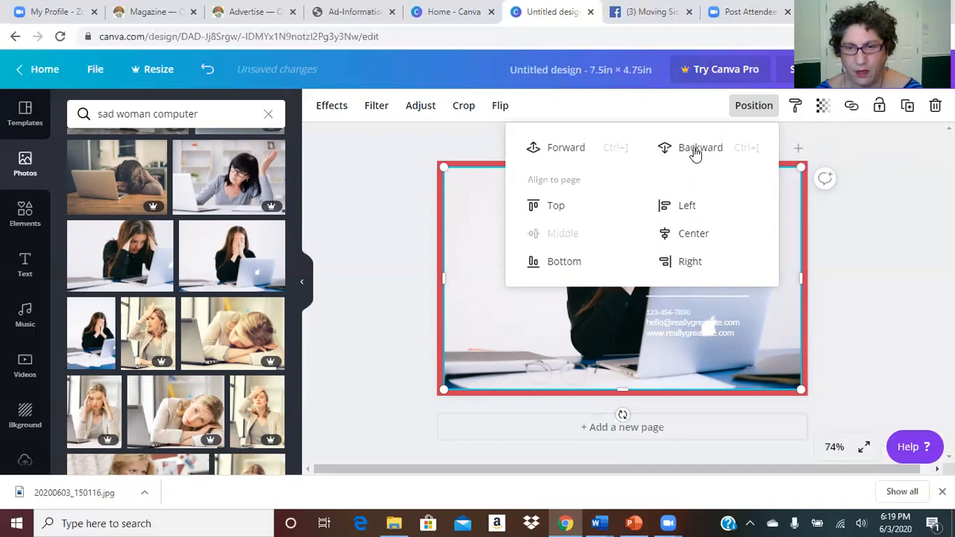
click(696, 152)
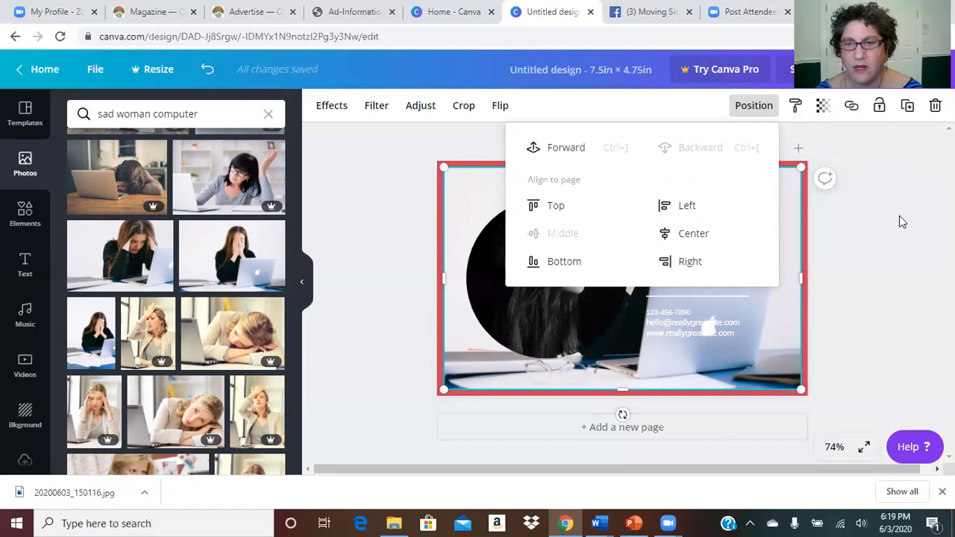
click(899, 221)
Step: Delete the circular portrait photo and its empty circle frame
click(535, 266)
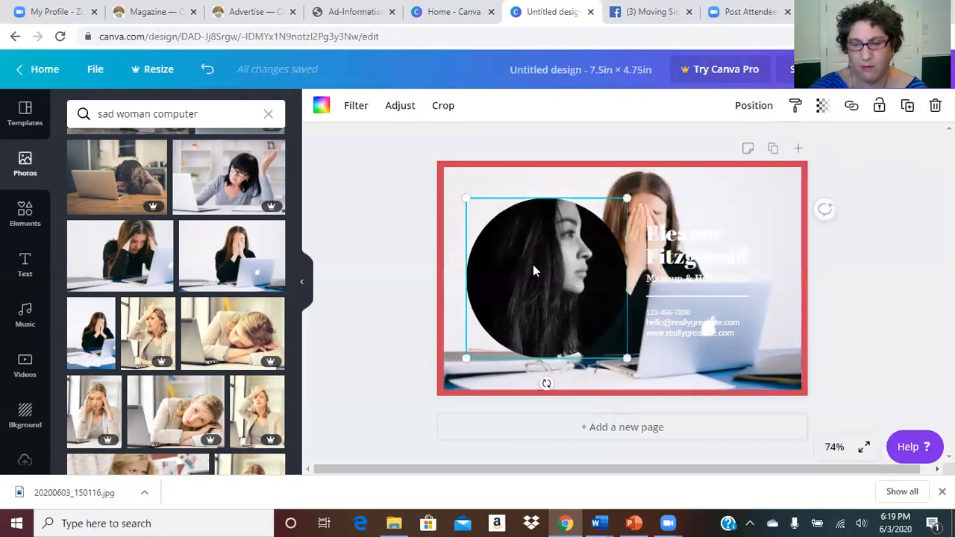
key(Delete)
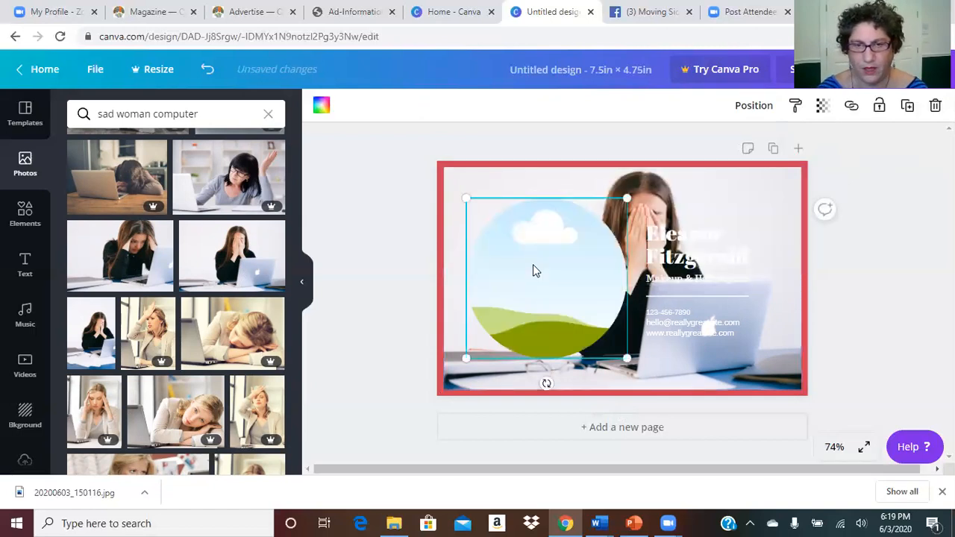
key(Delete)
Step: Move the name-and-contact text group top-left and make the name and contact text black
drag(716, 254, 529, 219)
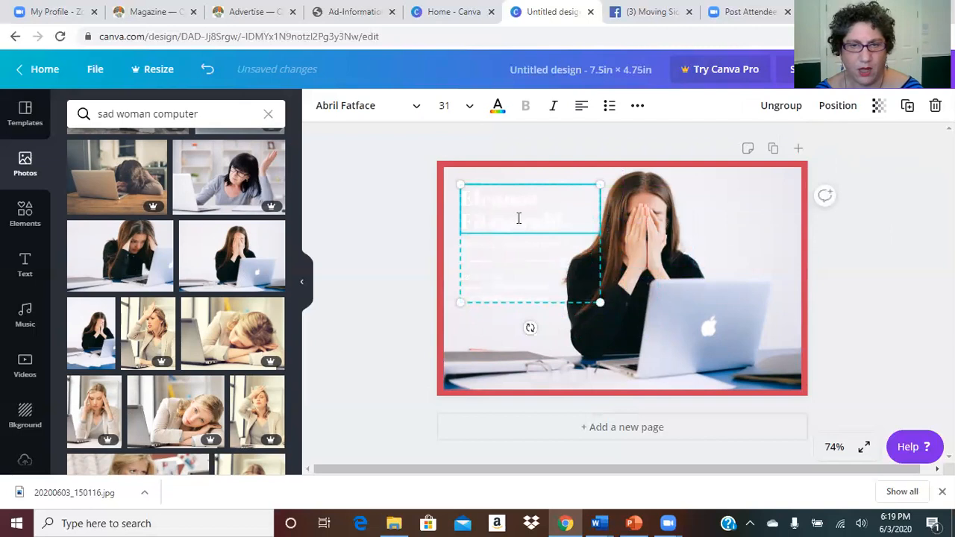
click(497, 107)
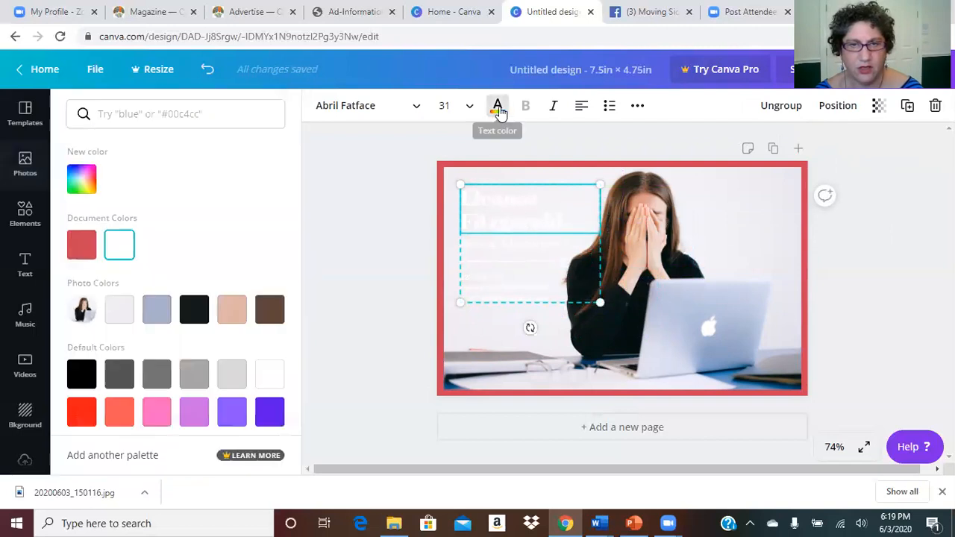
click(194, 309)
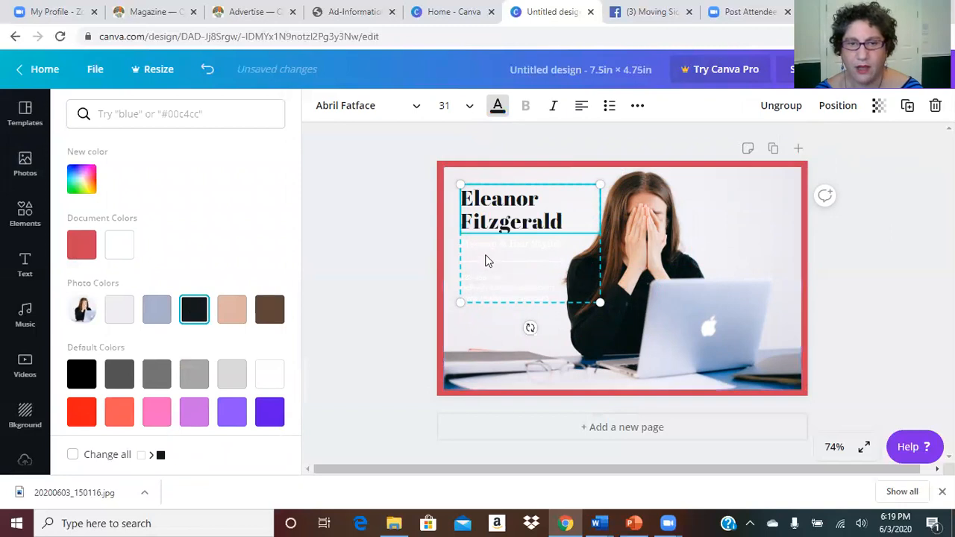
click(523, 293)
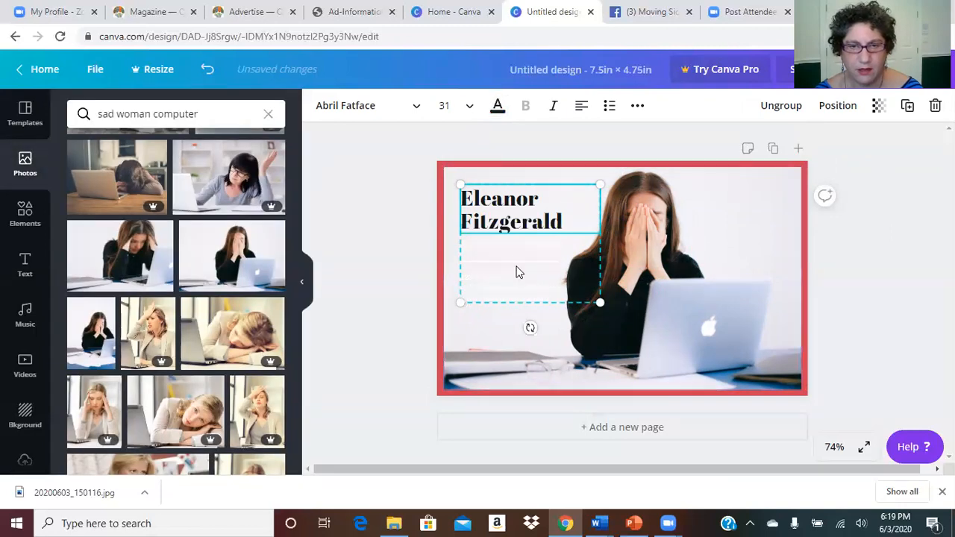
click(495, 113)
click(78, 249)
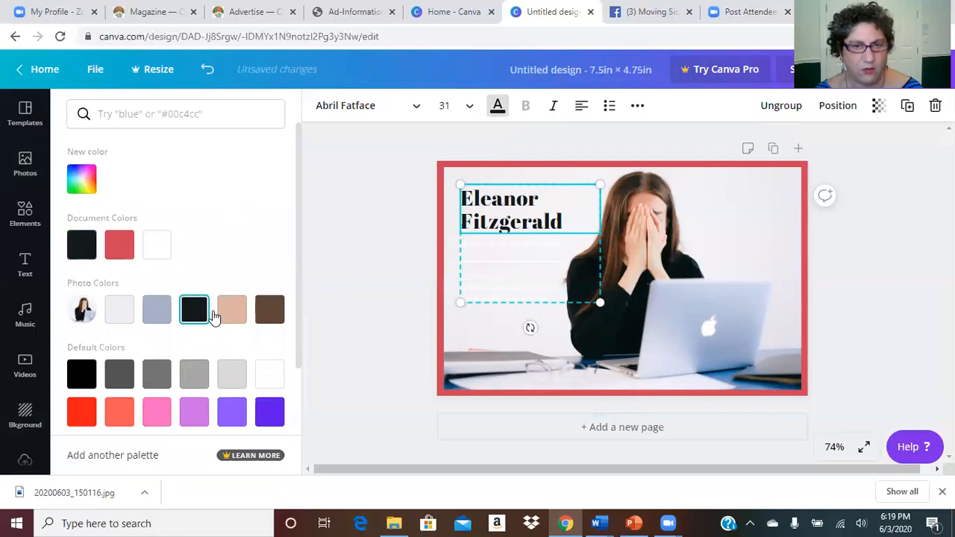
click(516, 280)
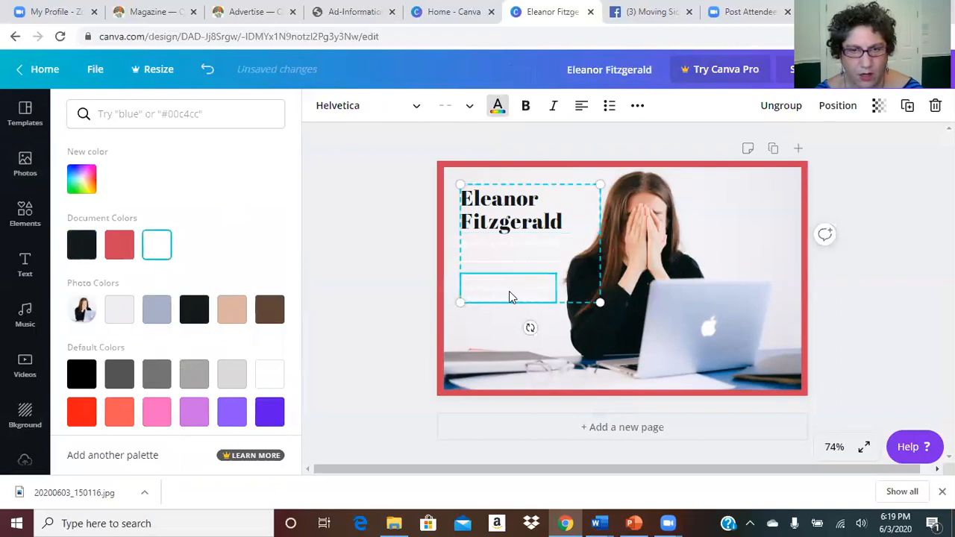
click(80, 247)
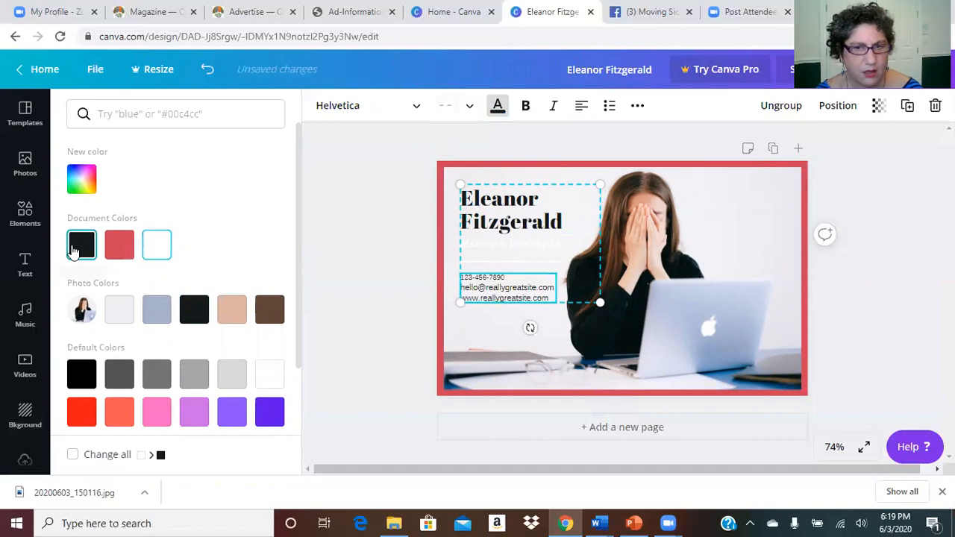
click(350, 213)
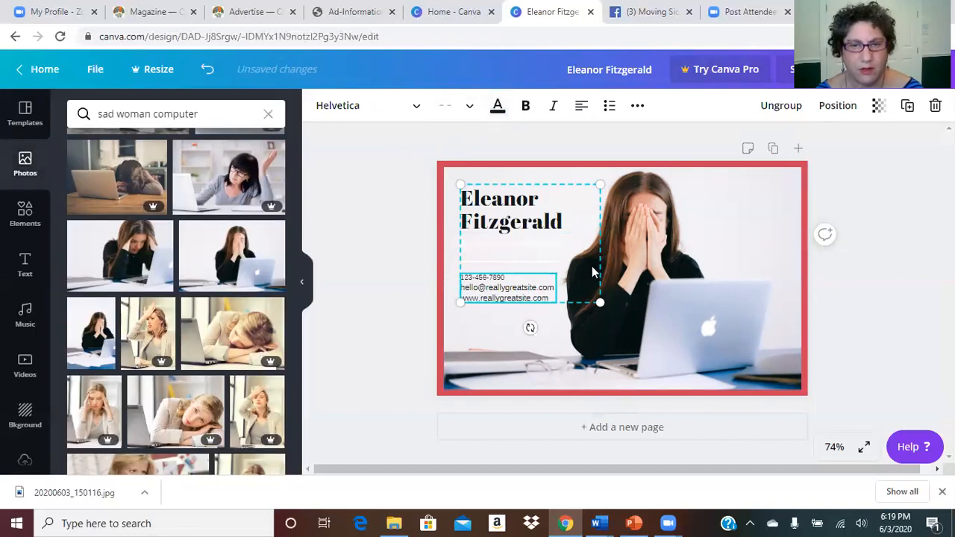
click(361, 243)
Step: Delete the Makeup & Hair Stylist subtitle and shift the text group left
mouse_move(555, 223)
mouse_down()
mouse_move(586, 238)
mouse_move(556, 223)
mouse_up()
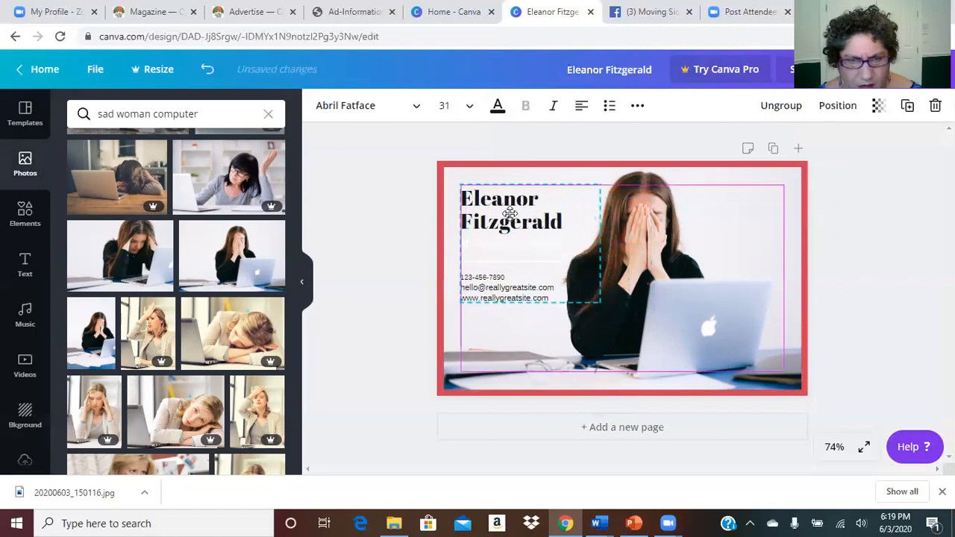
click(500, 107)
click(83, 245)
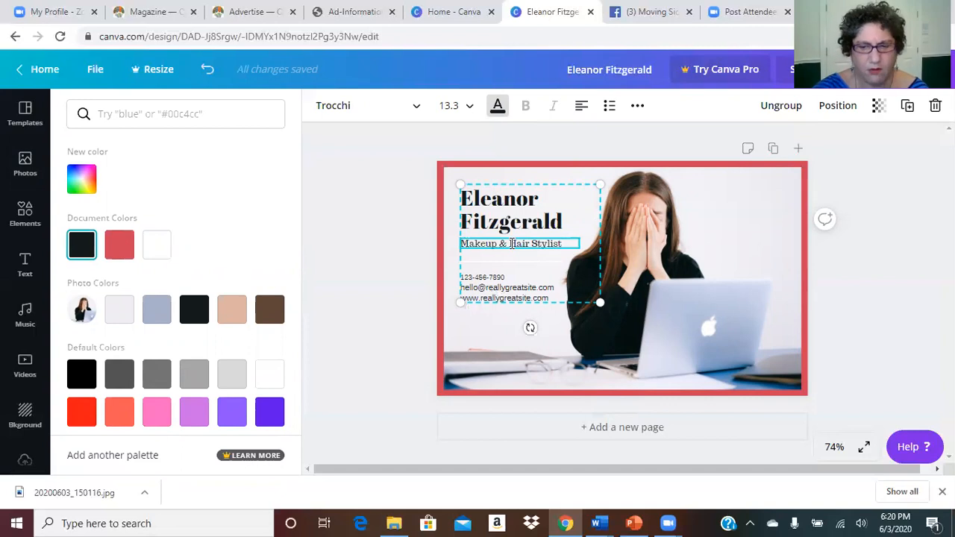
key(Delete)
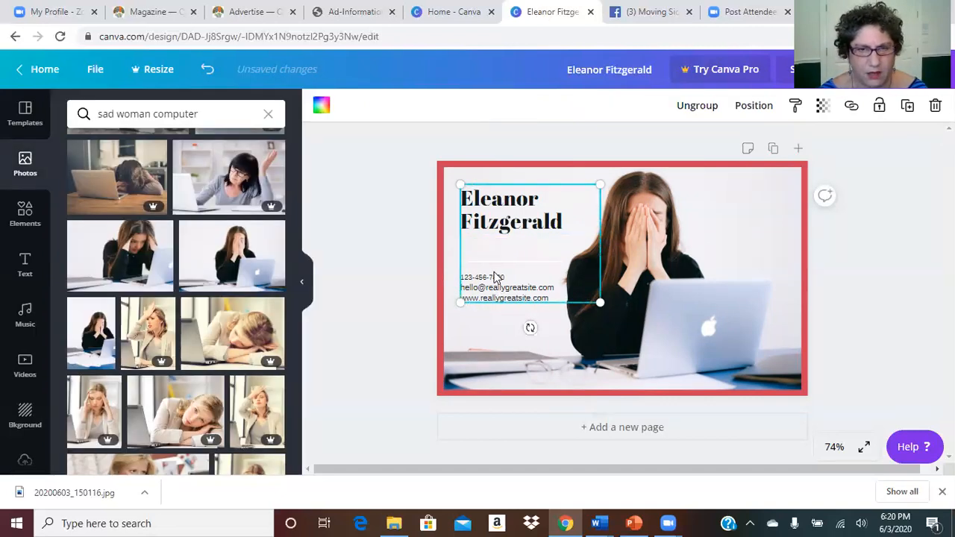
click(494, 281)
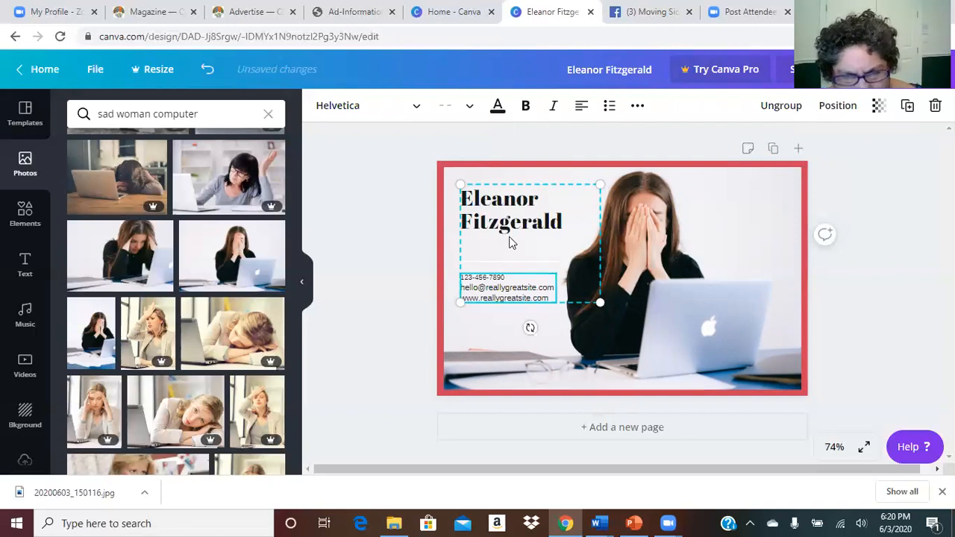
mouse_move(499, 200)
mouse_down()
mouse_move(450, 199)
mouse_move(489, 207)
mouse_up()
Step: Turn the divider line under the heading bright red (#ff1616)
click(502, 268)
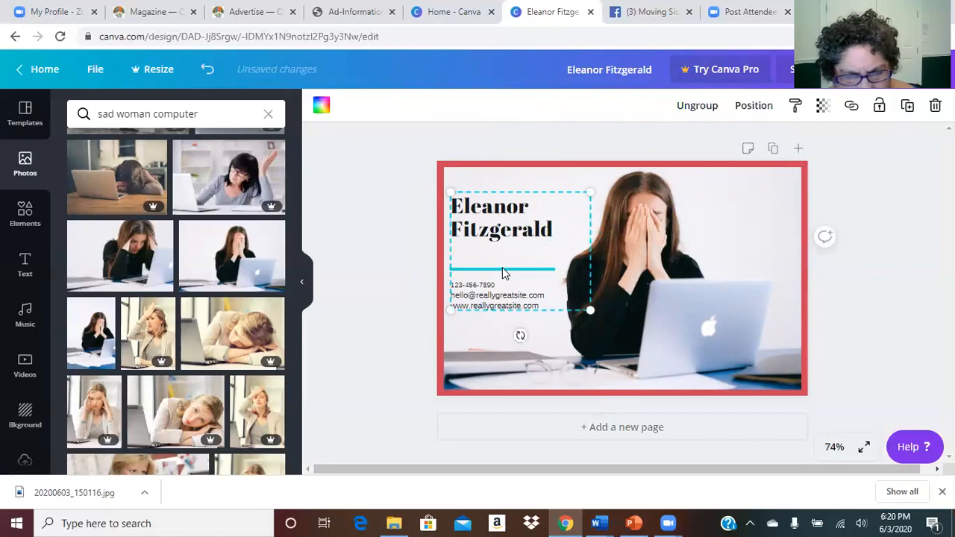
click(322, 105)
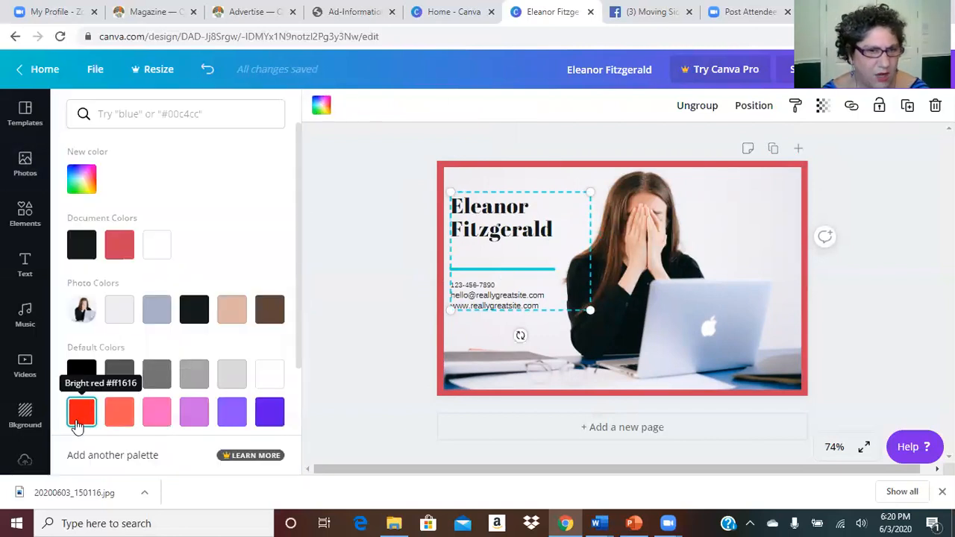
click(115, 418)
click(479, 232)
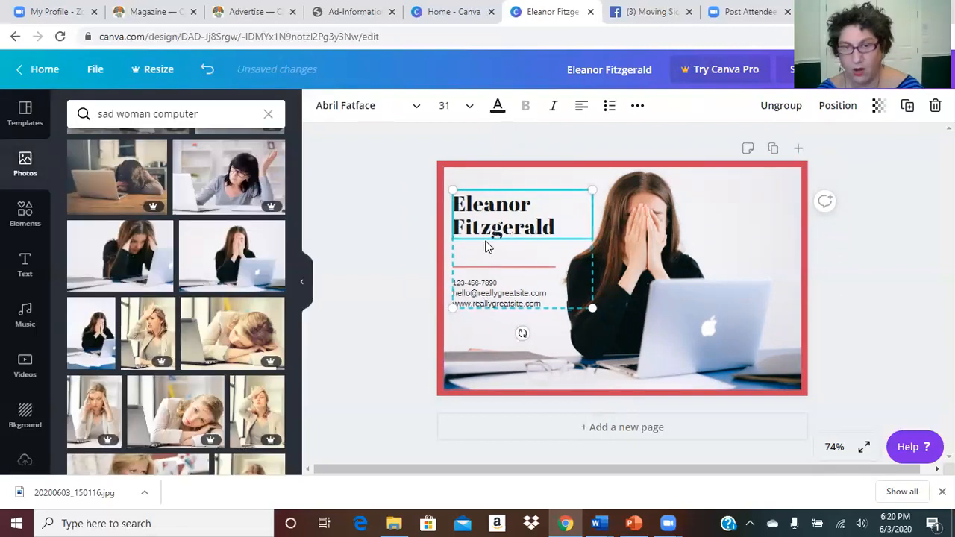
Step: Replace the name heading with 'Solopreneur! / You don't / have to / do it / alone.' on five lines
drag(557, 227, 458, 204)
text(Y)
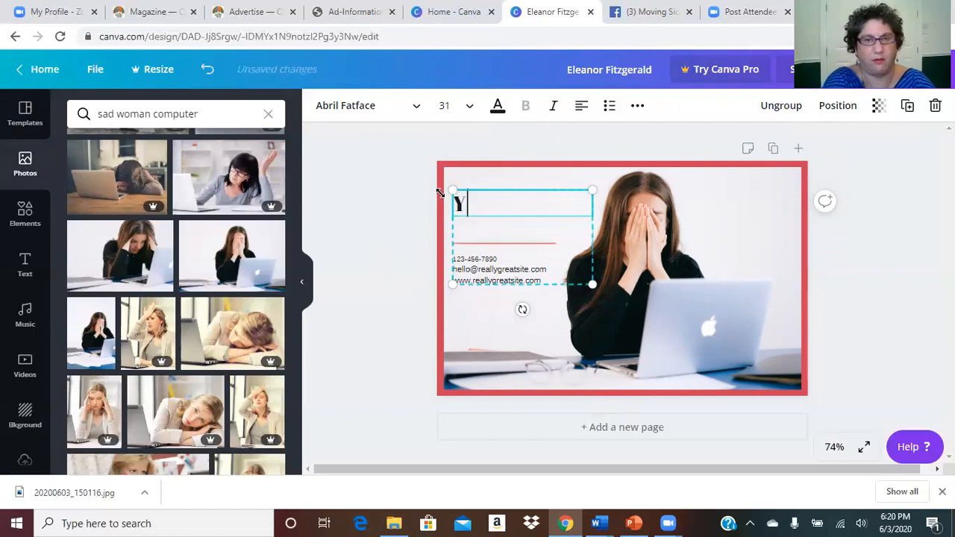
key(BackSpace)
text(S)
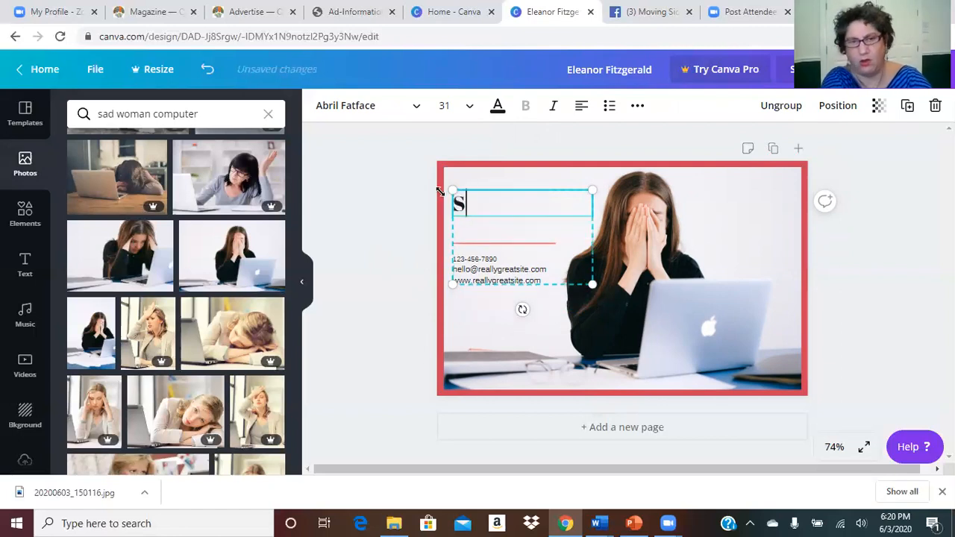
text(olopren)
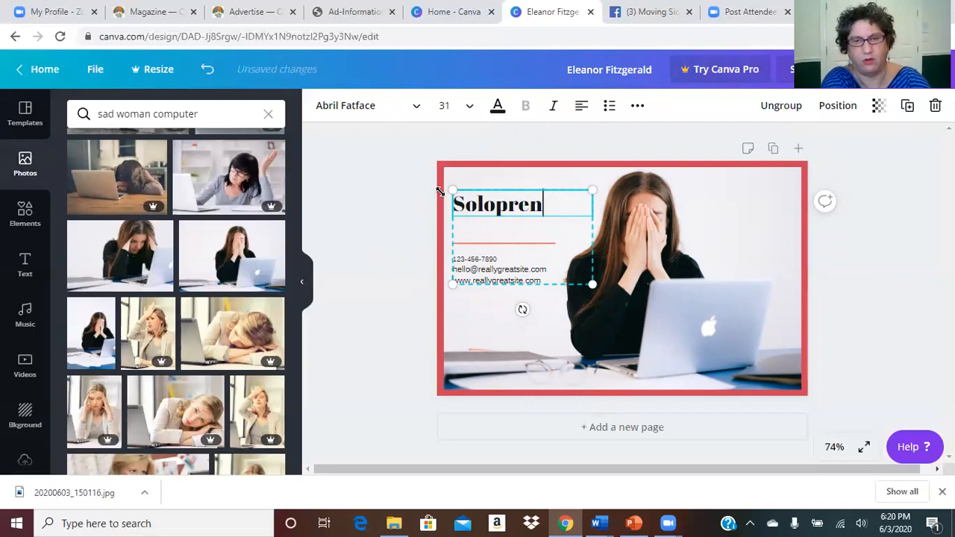
text(eur!)
key(Return)
text(You don't)
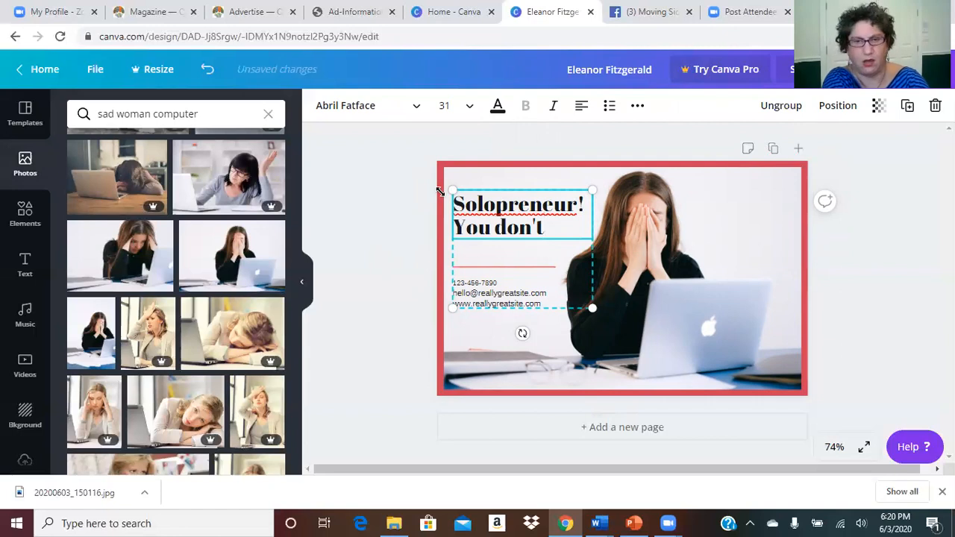
key(Return)
text(have to)
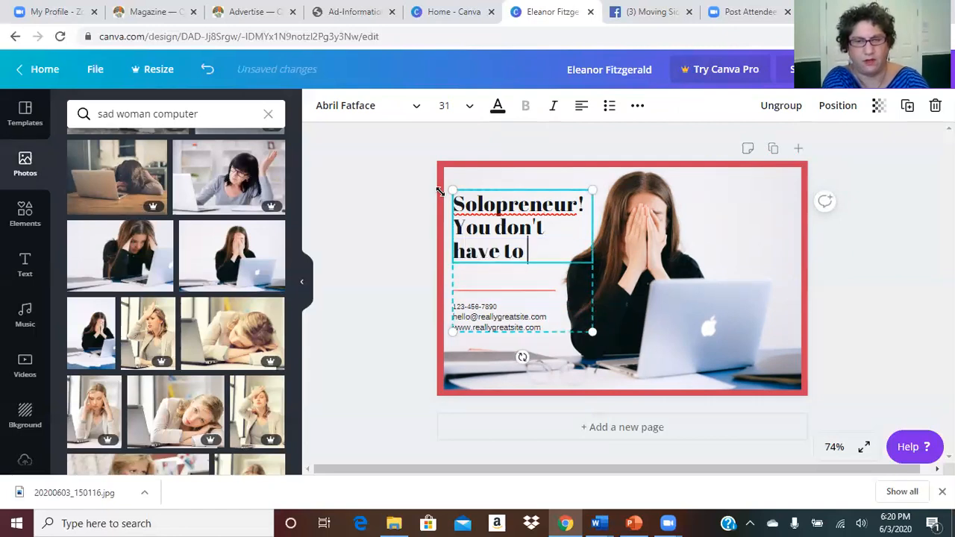
key(Return)
text(do it)
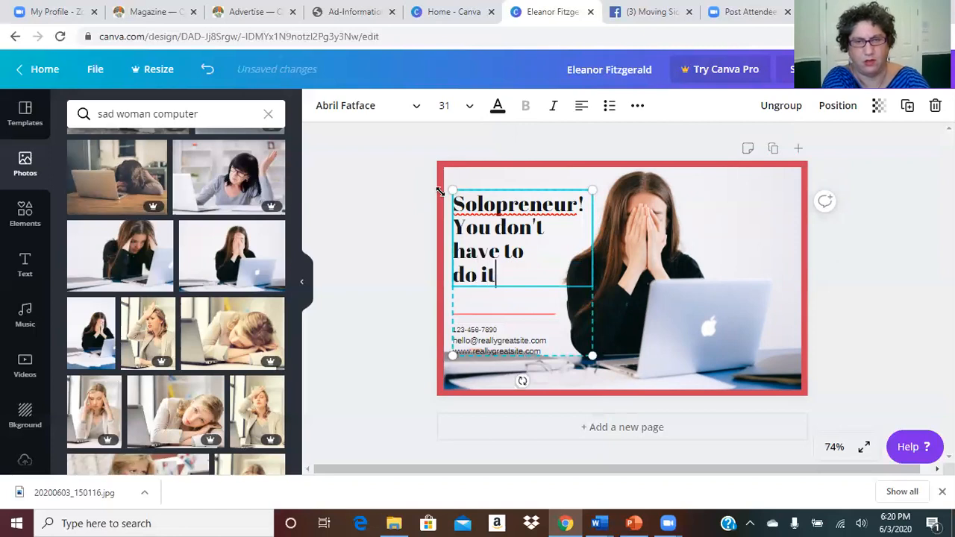
key(Return)
text(along)
key(BackSpace)
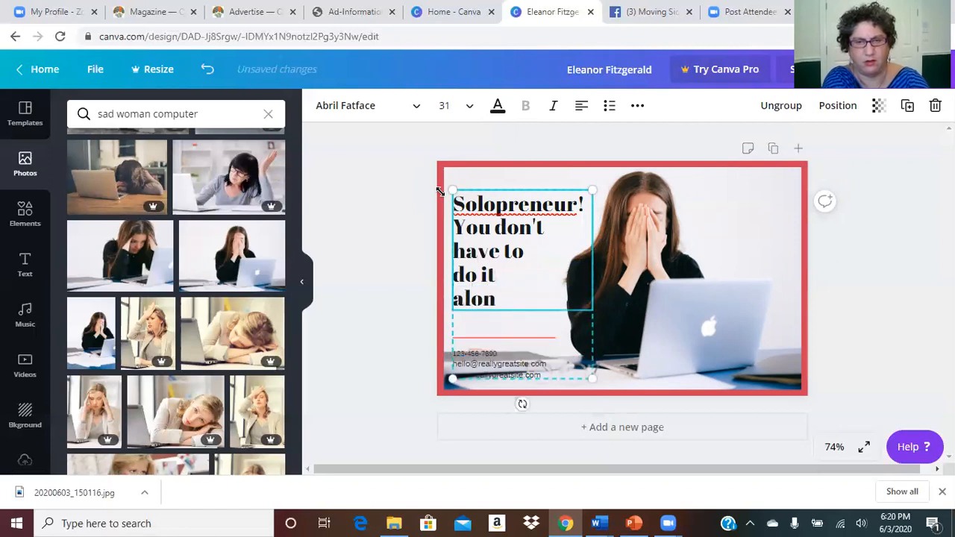
text(e.)
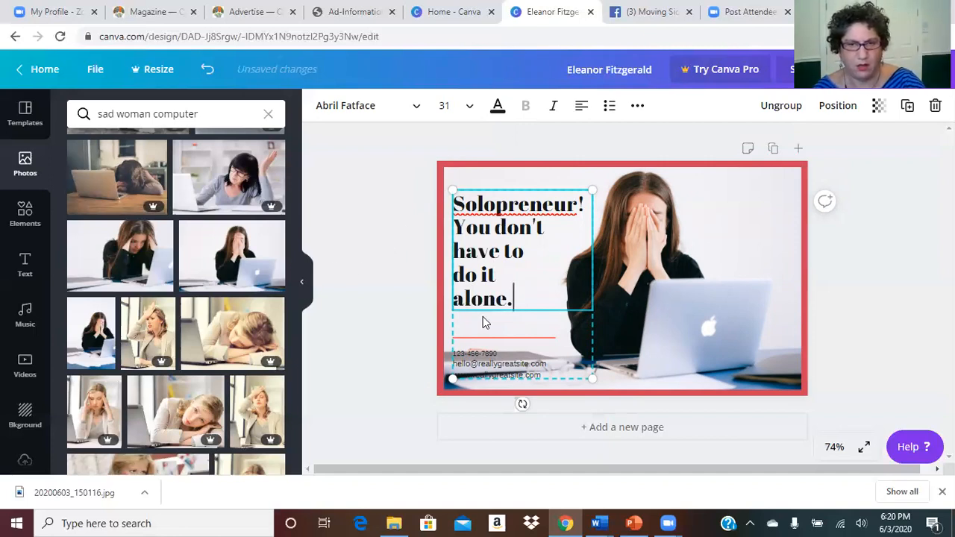
Step: Set the lines below the headline to size 24 and the 'Solopreneur!' line to size 36
drag(453, 224, 513, 300)
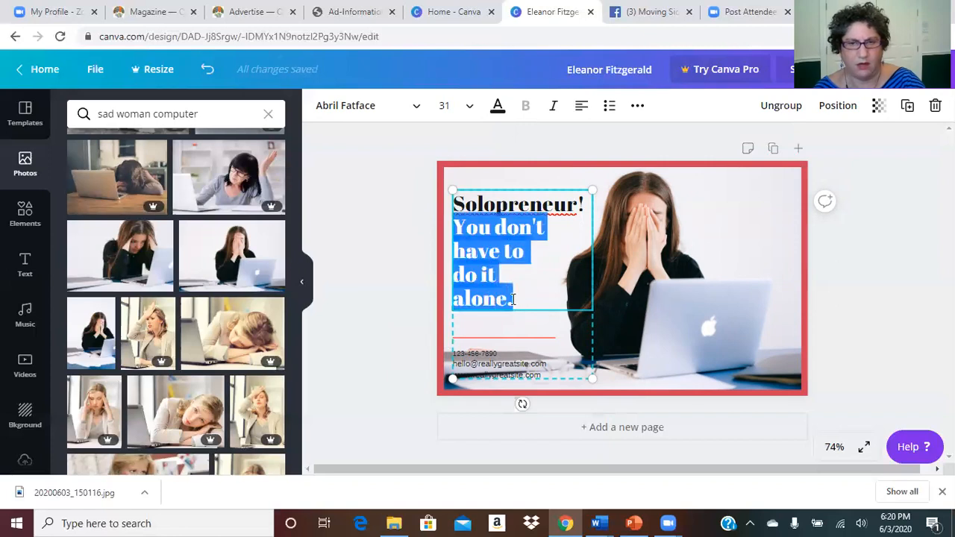
click(464, 107)
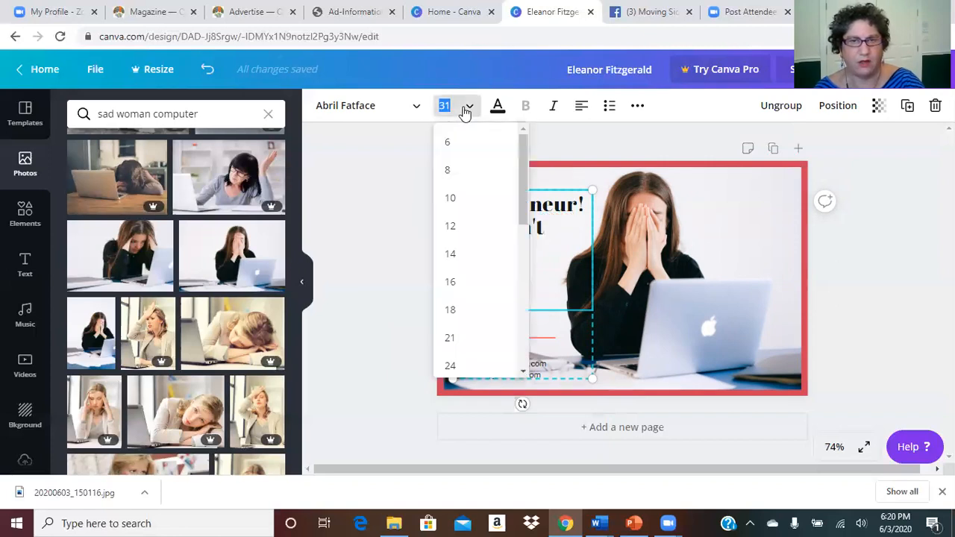
click(450, 366)
click(503, 214)
drag(585, 203, 450, 204)
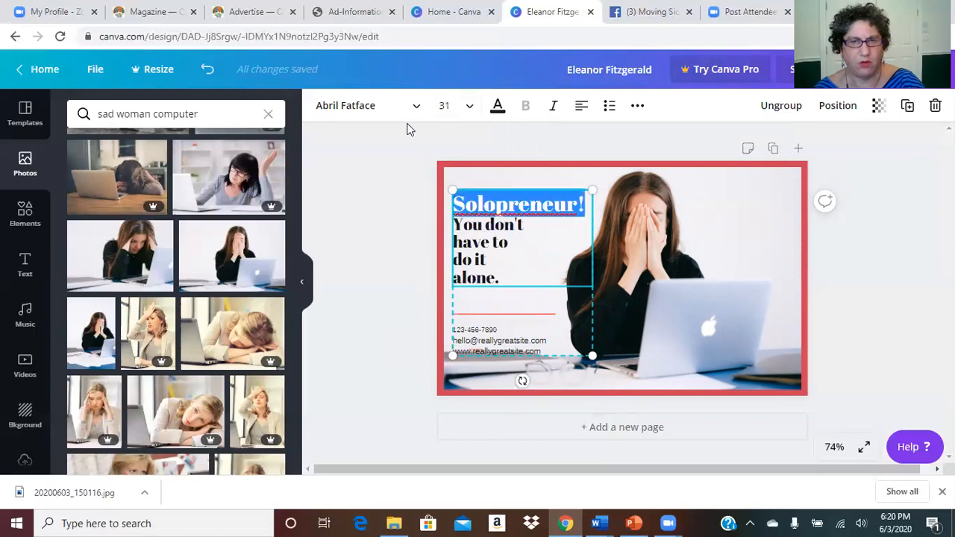
click(468, 108)
drag(520, 208, 515, 277)
click(452, 257)
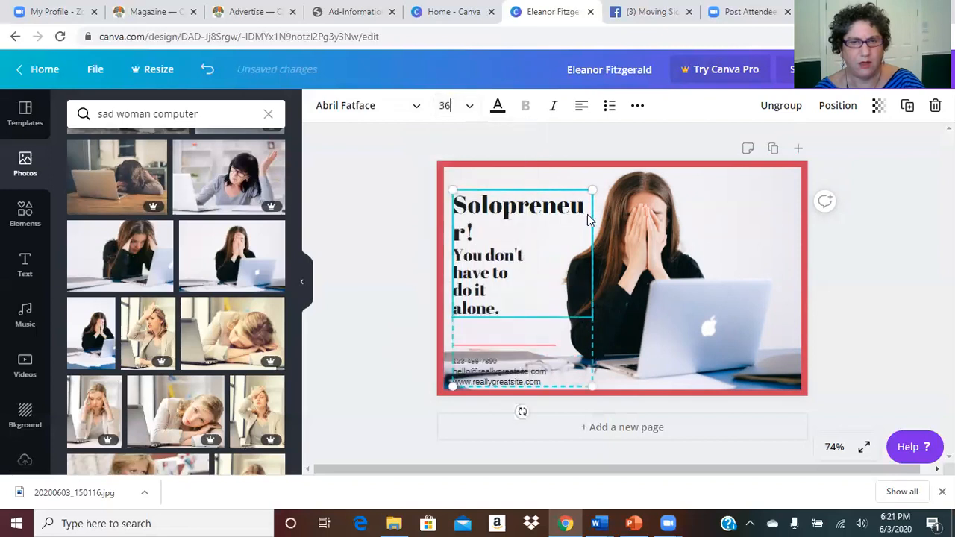
Step: Enlarge the text group and add an 's' so the headline reads 'Solopreneurs!'
mouse_move(595, 191)
mouse_down()
mouse_move(612, 183)
mouse_move(600, 184)
mouse_up()
mouse_move(597, 387)
mouse_down()
mouse_move(614, 391)
mouse_move(606, 396)
mouse_up()
click(471, 224)
text(s)
Step: Resize the 'Solopreneurs!' headline to 36, then settle on size 32
drag(487, 231, 453, 193)
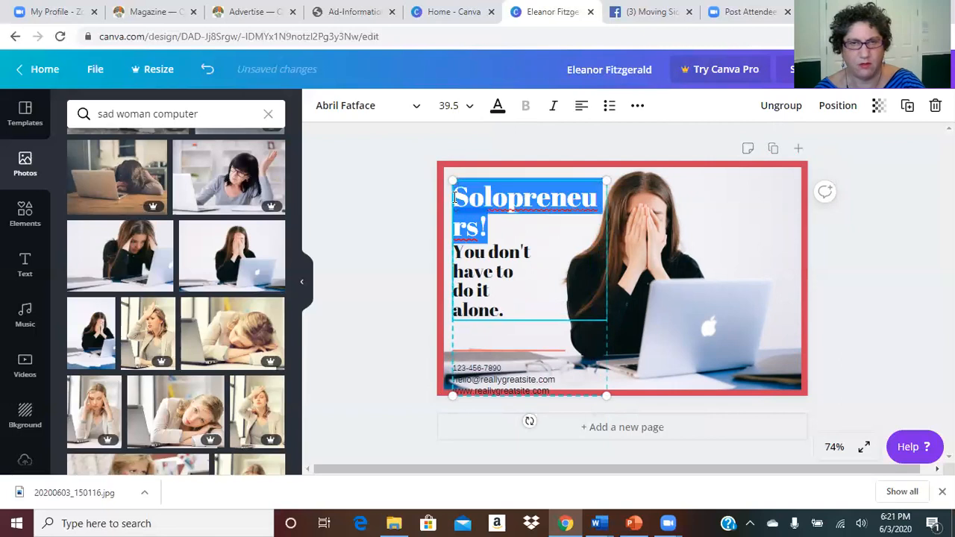
click(470, 111)
drag(521, 218, 519, 273)
click(453, 275)
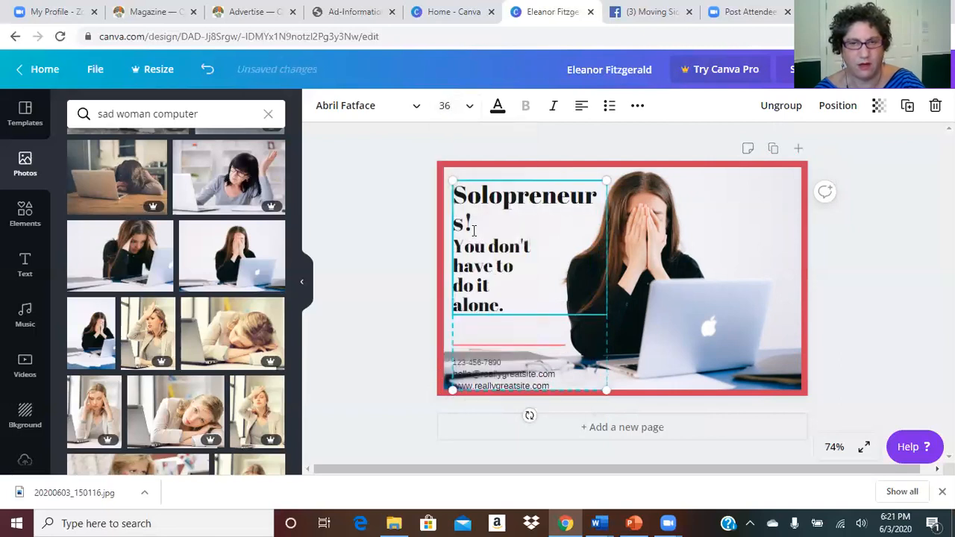
click(468, 110)
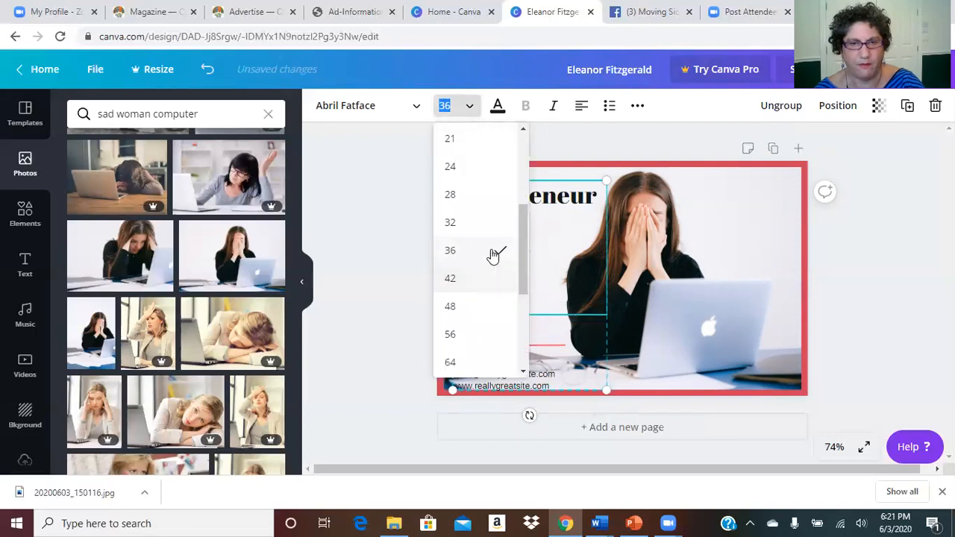
click(489, 223)
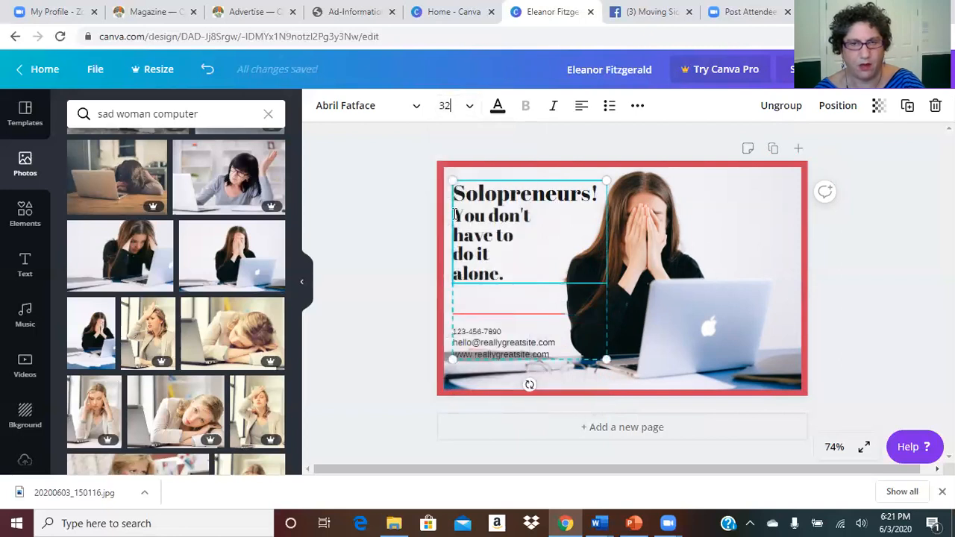
Step: Rejoin the broken subheading lines so 'You don't have to do it alone.' flows together
click(532, 216)
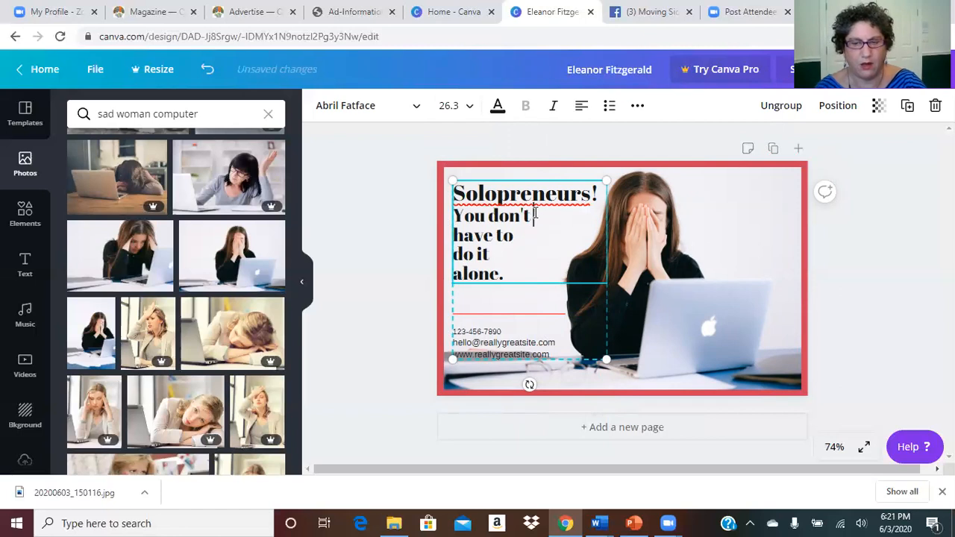
key(Delete)
click(518, 232)
key(Right)
key(Delete)
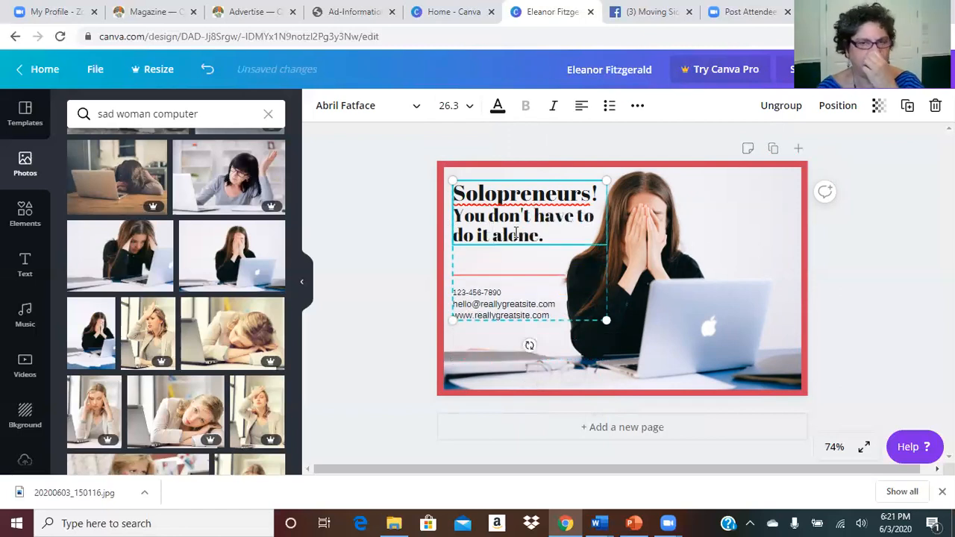
click(389, 242)
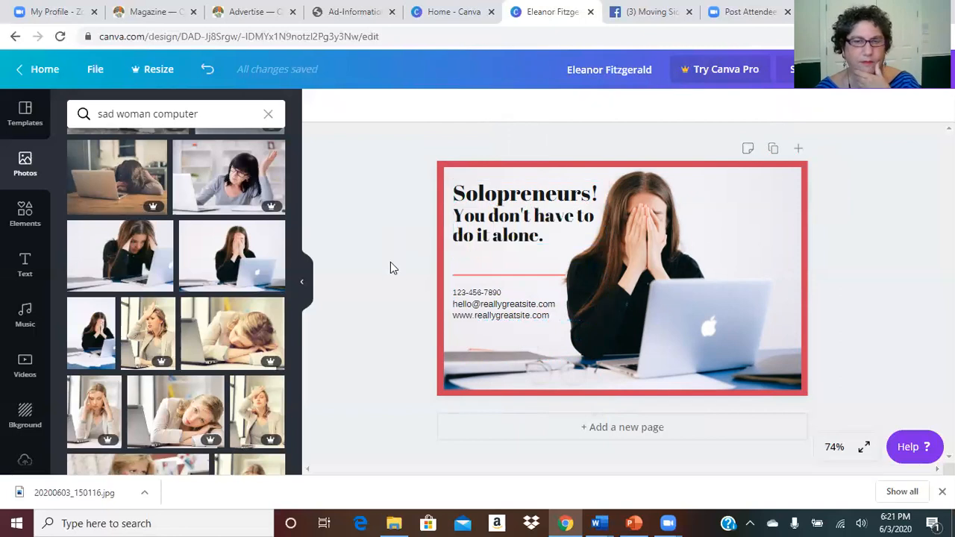
Step: Set 'You don't have to do it alone.' to size 21 with a blank line above it
click(460, 226)
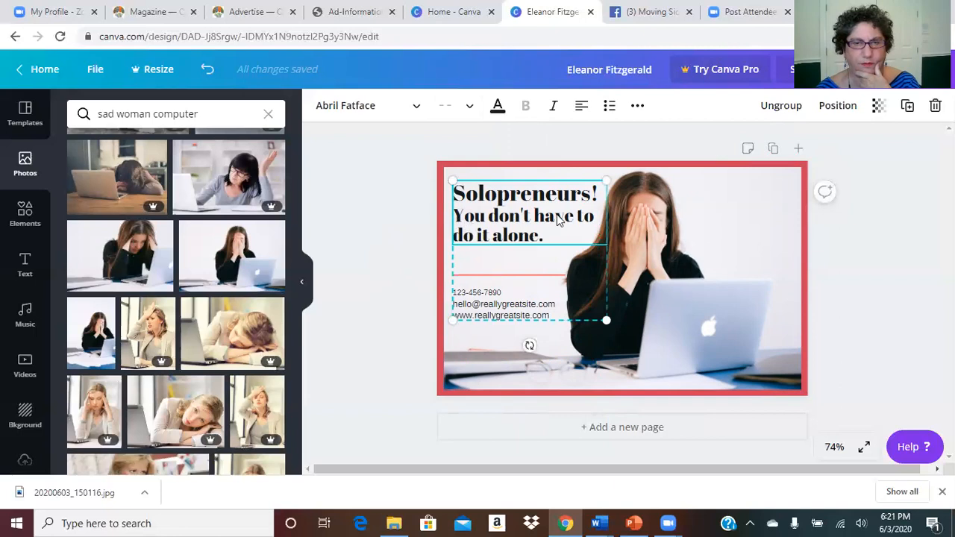
click(858, 236)
double_click(477, 220)
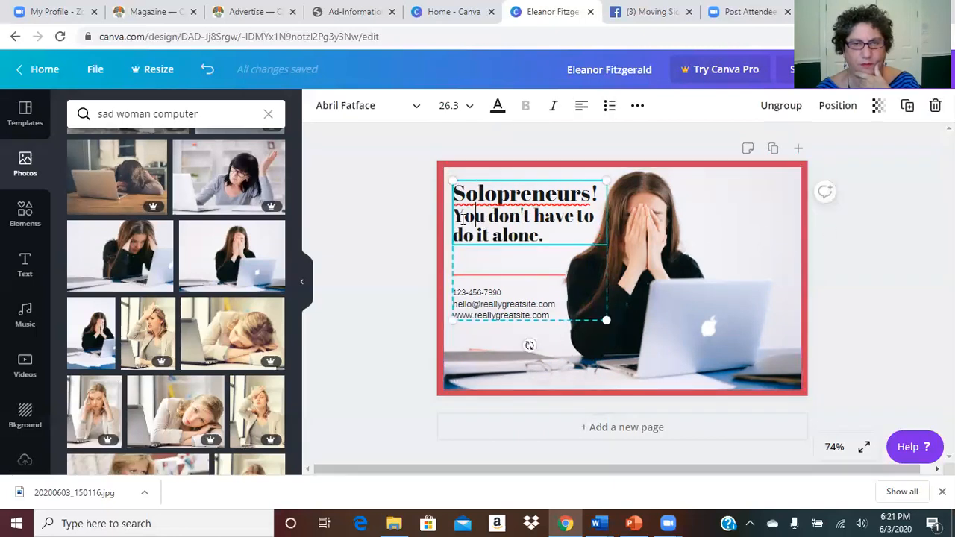
drag(456, 216, 551, 238)
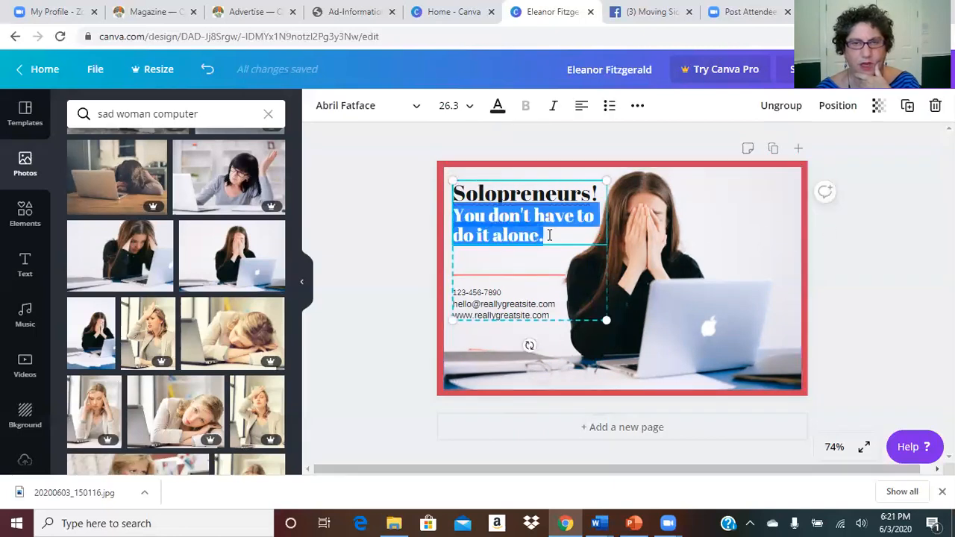
click(470, 110)
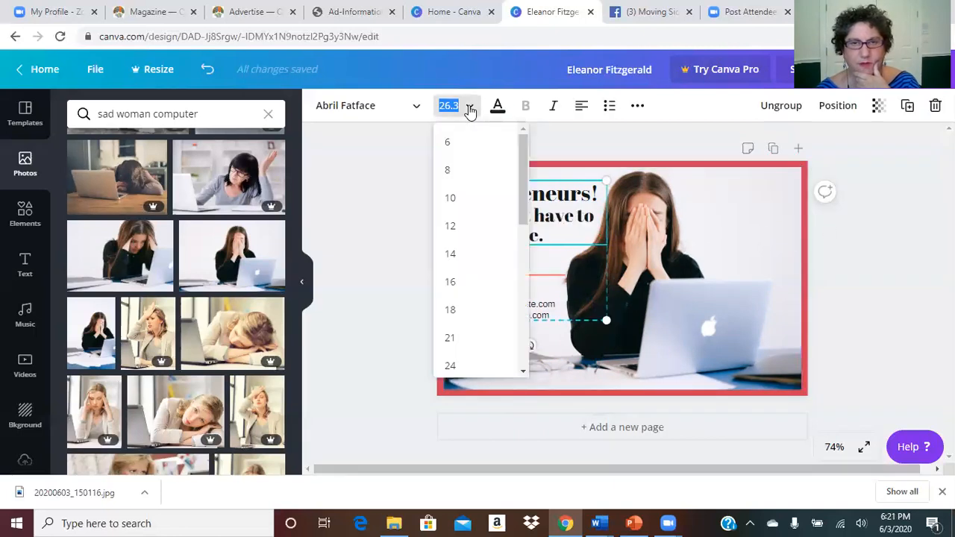
click(451, 340)
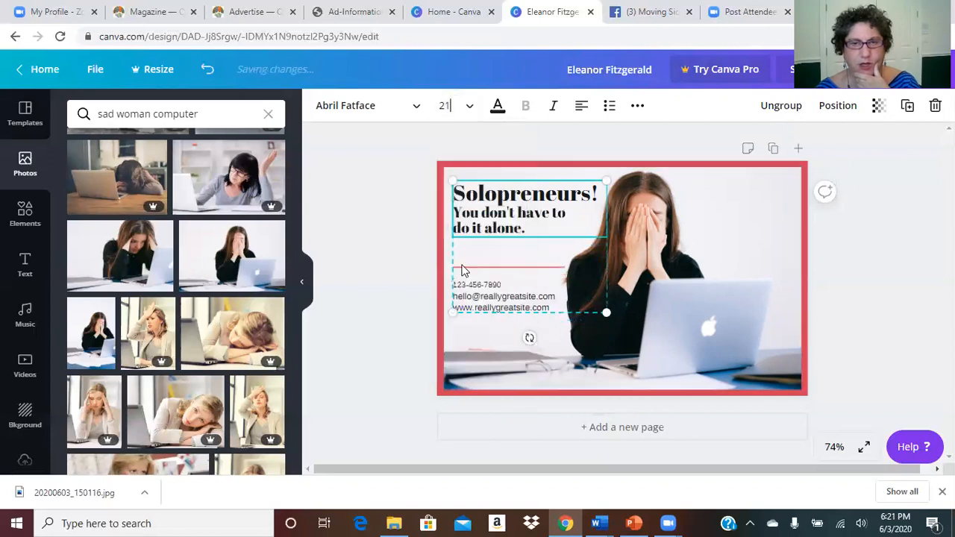
click(457, 209)
key(Return)
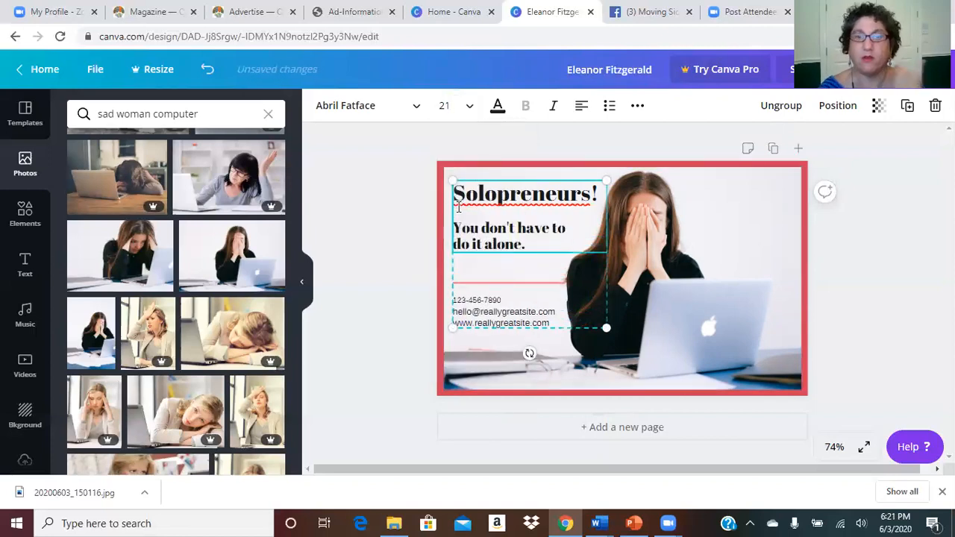
click(405, 224)
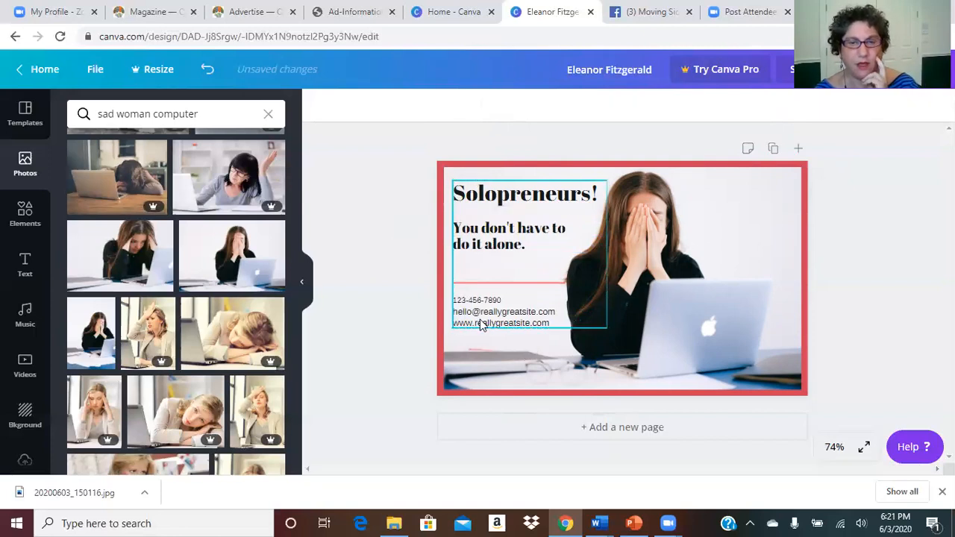
Step: Delete the three placeholder contact lines from the lower text box
click(480, 323)
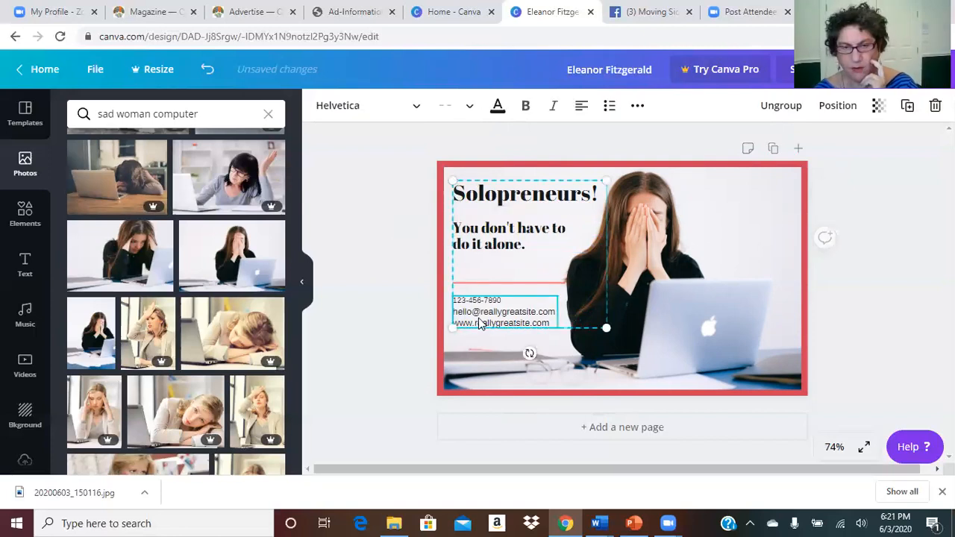
click(545, 323)
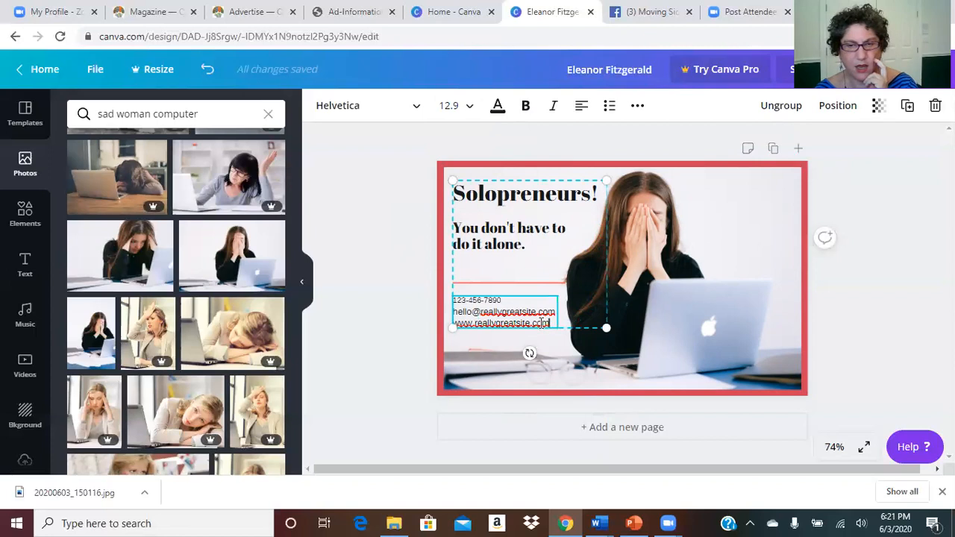
double_click(545, 322)
drag(456, 301, 556, 326)
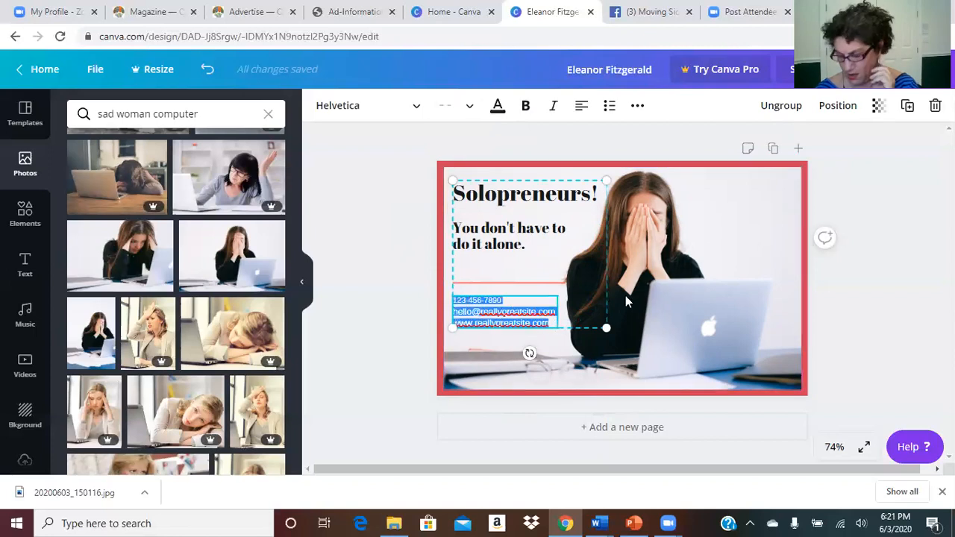
right_click(904, 219)
click(904, 218)
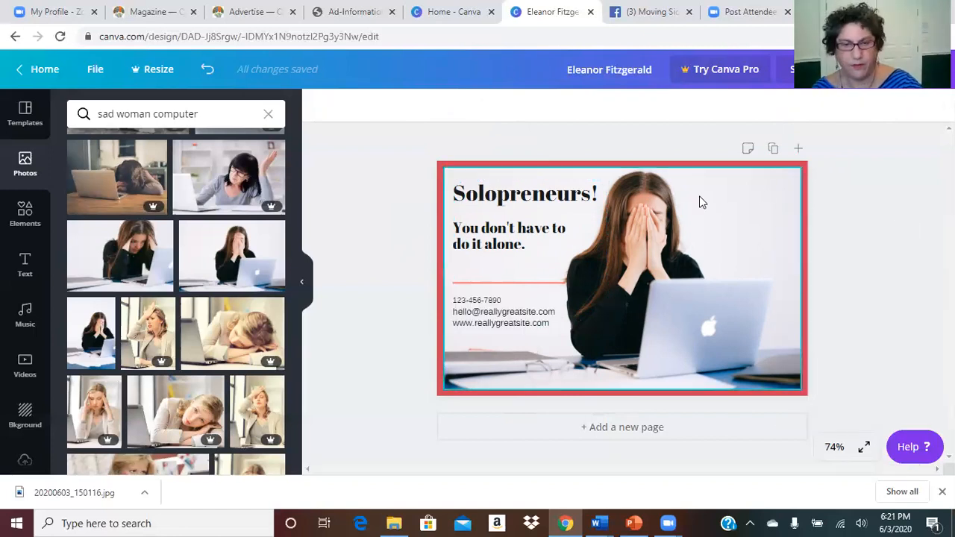
click(489, 313)
click(470, 304)
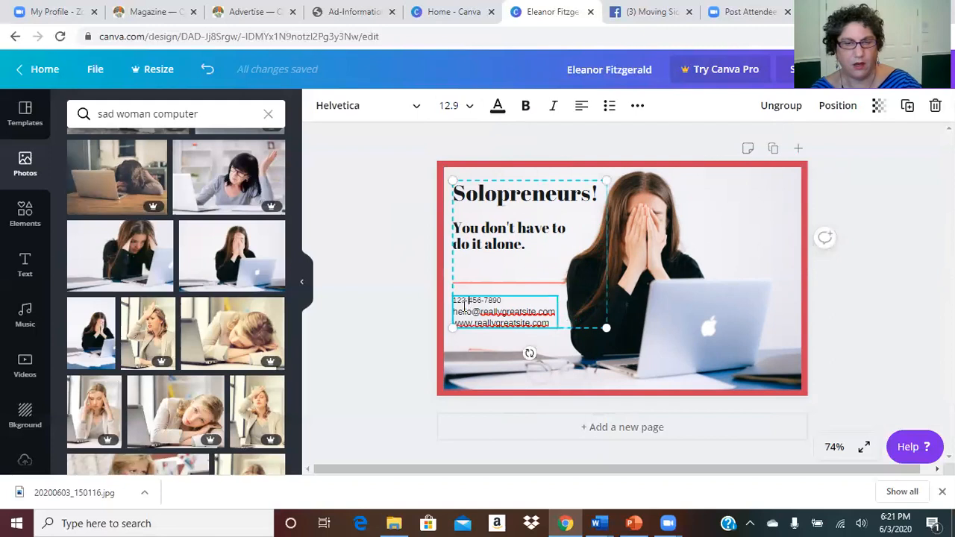
drag(453, 299, 556, 334)
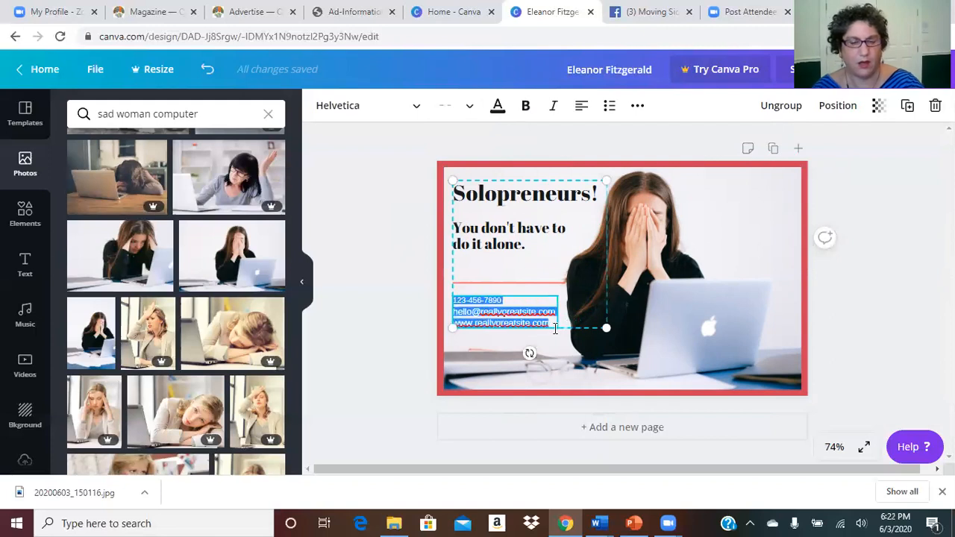
key(BackSpace)
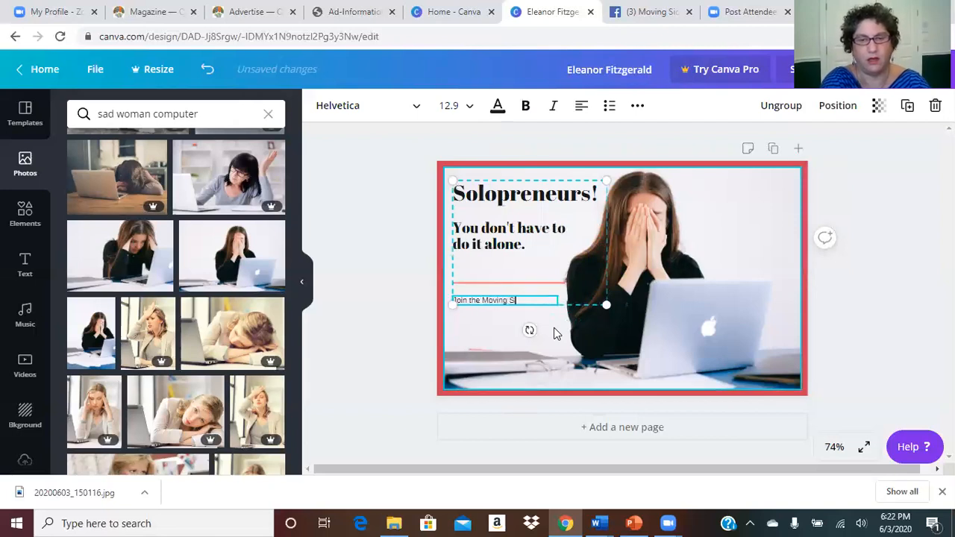
Step: Type 'Join the Moving Sidewalk Movement!' and, after a blank line, 'We're on Facebook!'
text(Join the Moving Sidewalk Movement)
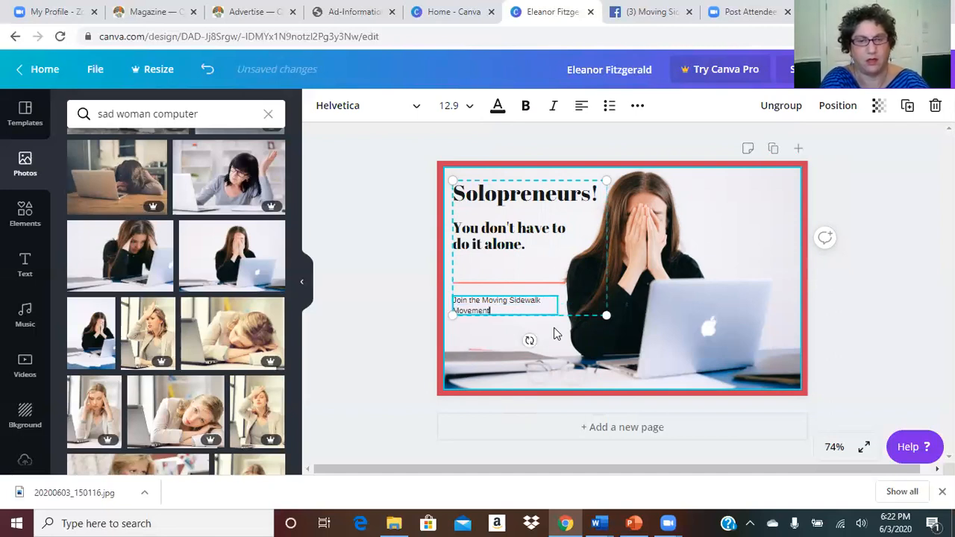
key(Return)
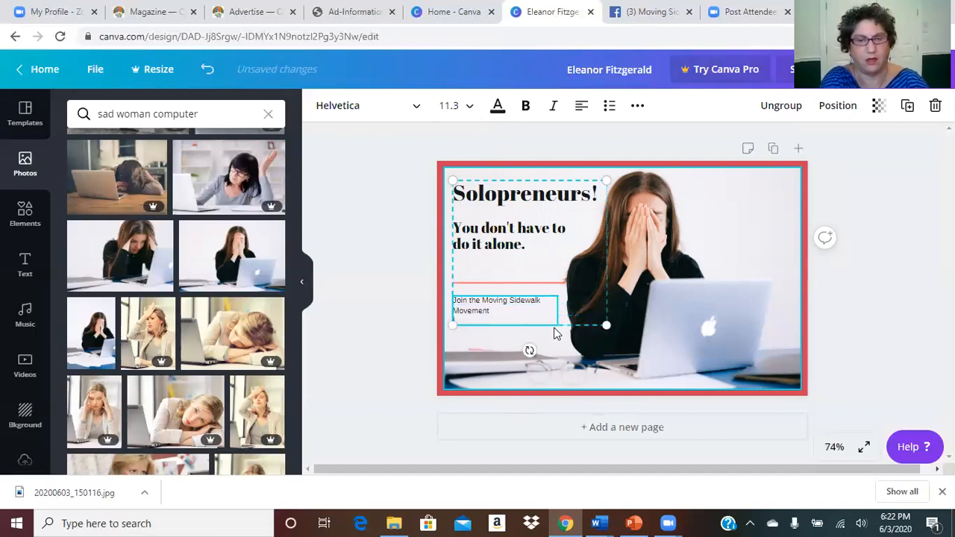
key(BackSpace)
text(!)
key(Return)
key(Return)
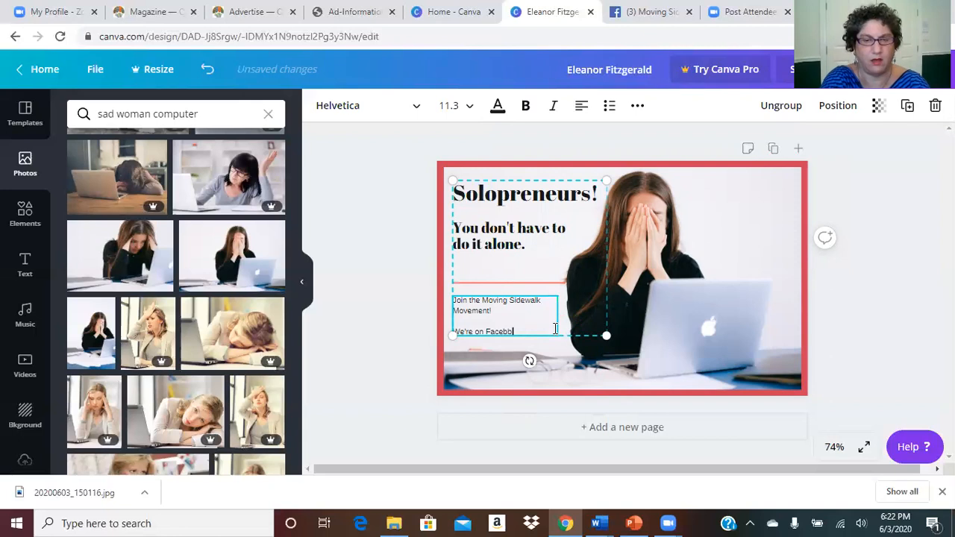
text(We're on Facebook!)
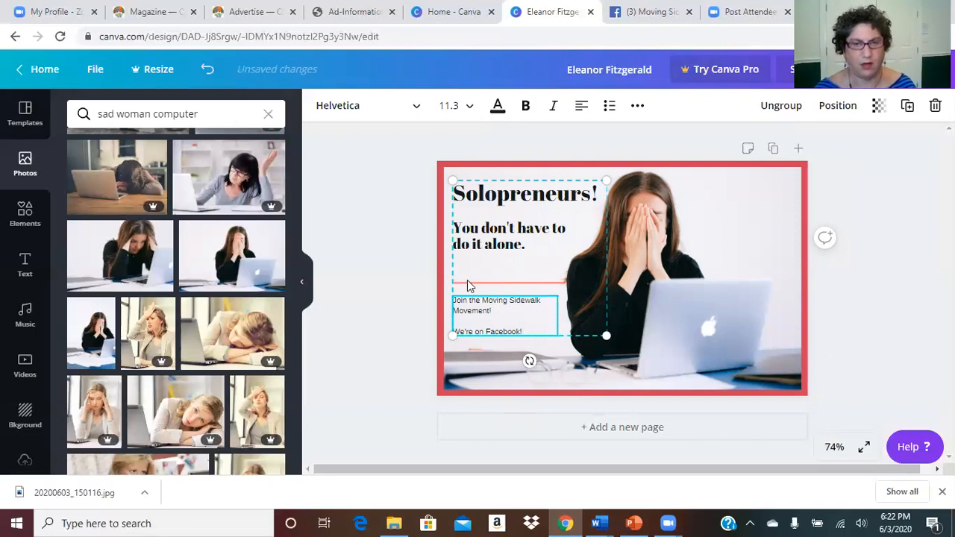
Step: Select the orange divider line inside its group and delete it, then review the card
click(420, 296)
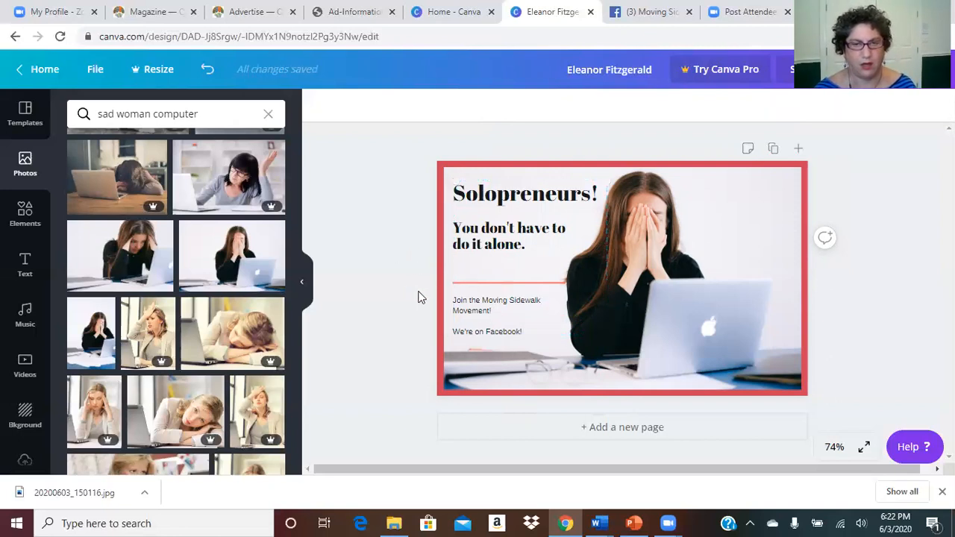
click(514, 287)
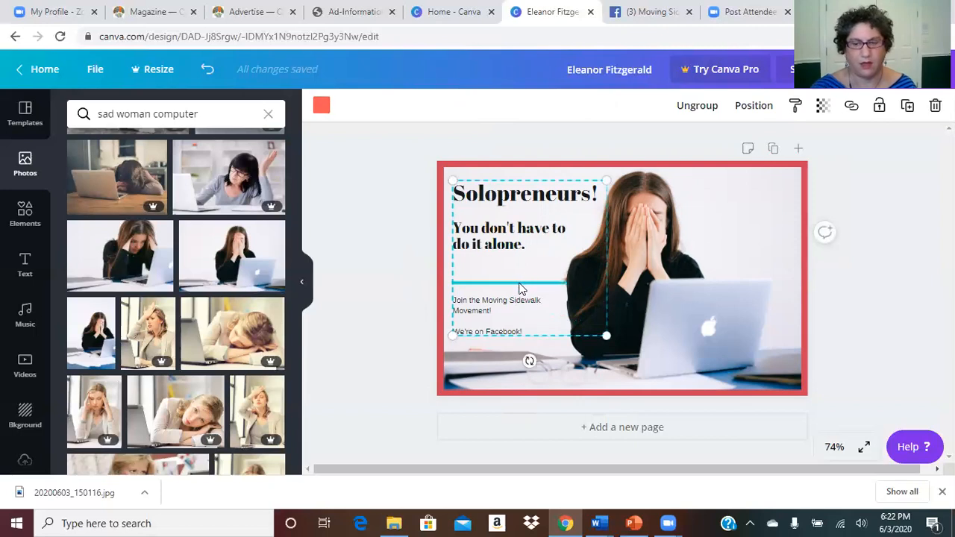
click(520, 289)
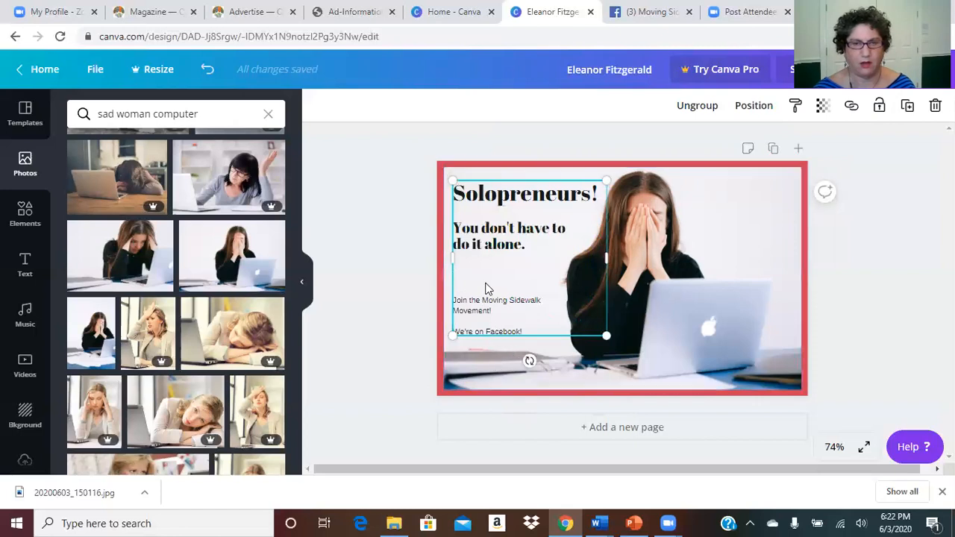
click(479, 310)
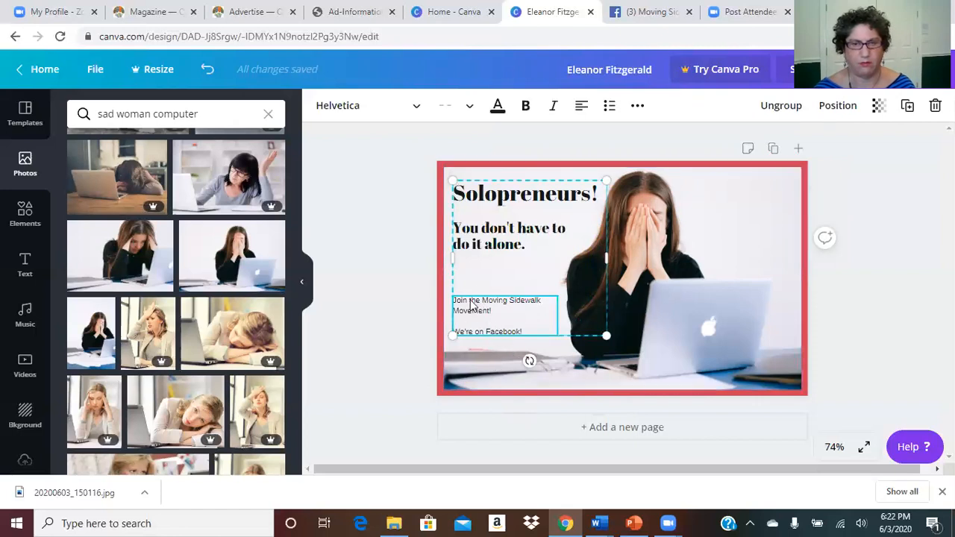
click(411, 294)
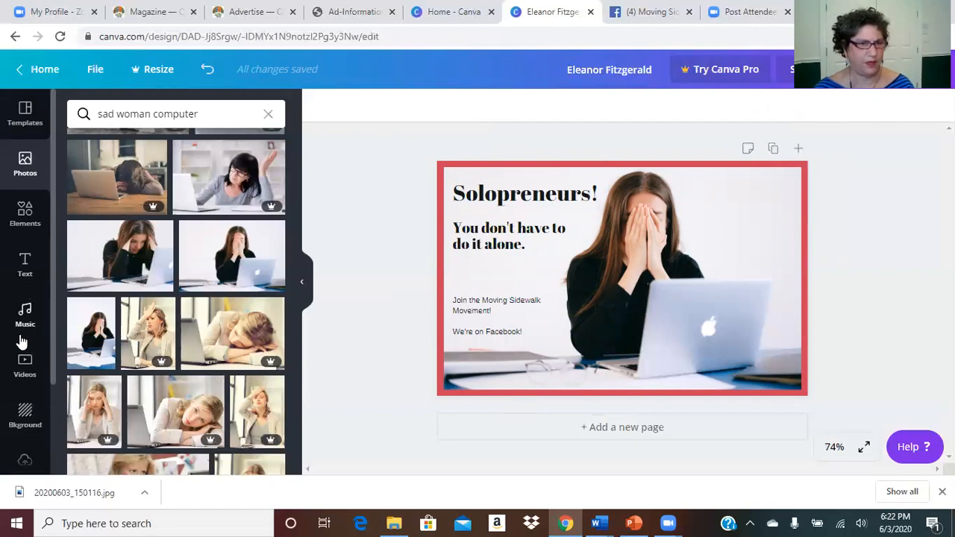
Step: Scroll through the side panel and the additional Canva apps list
scroll(22, 358, down, 2)
scroll(23, 432, down, 1)
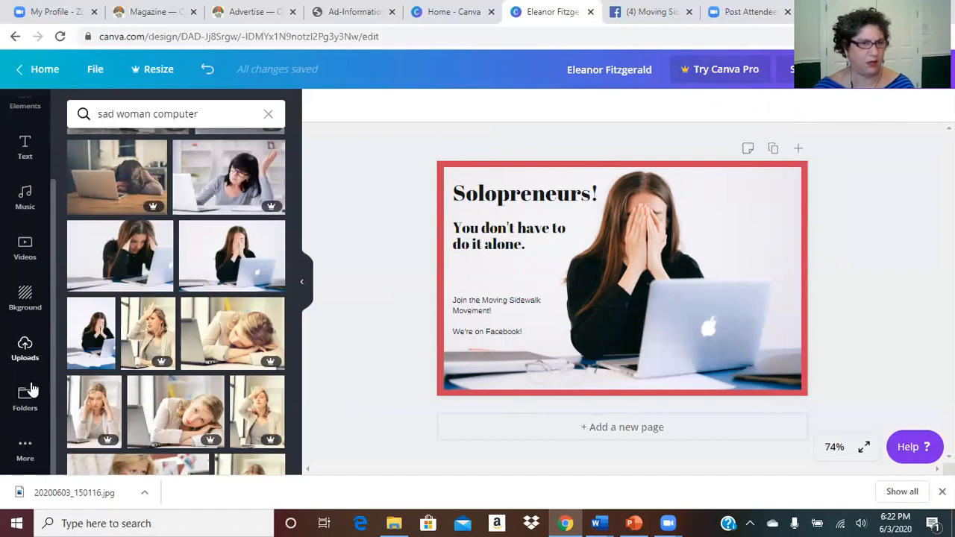
click(24, 451)
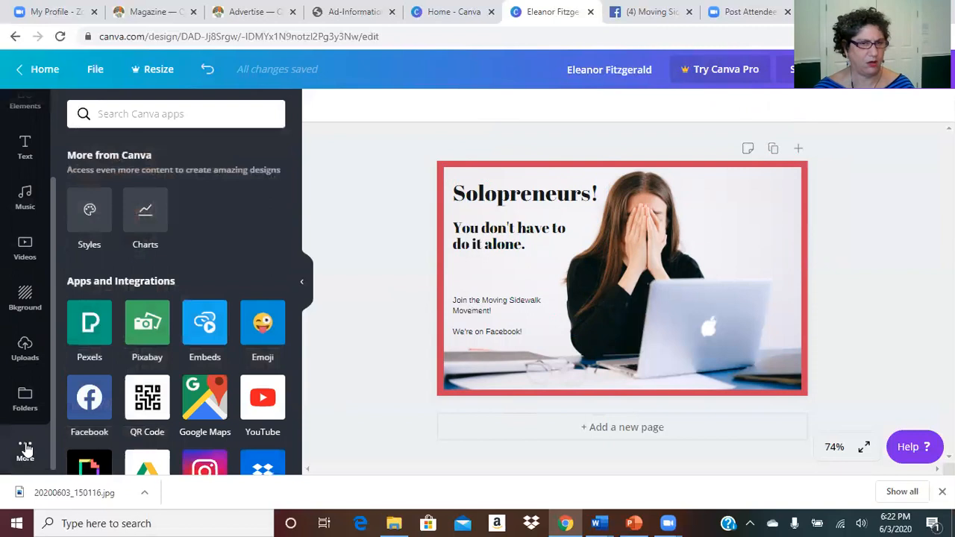
scroll(257, 267, down, 5)
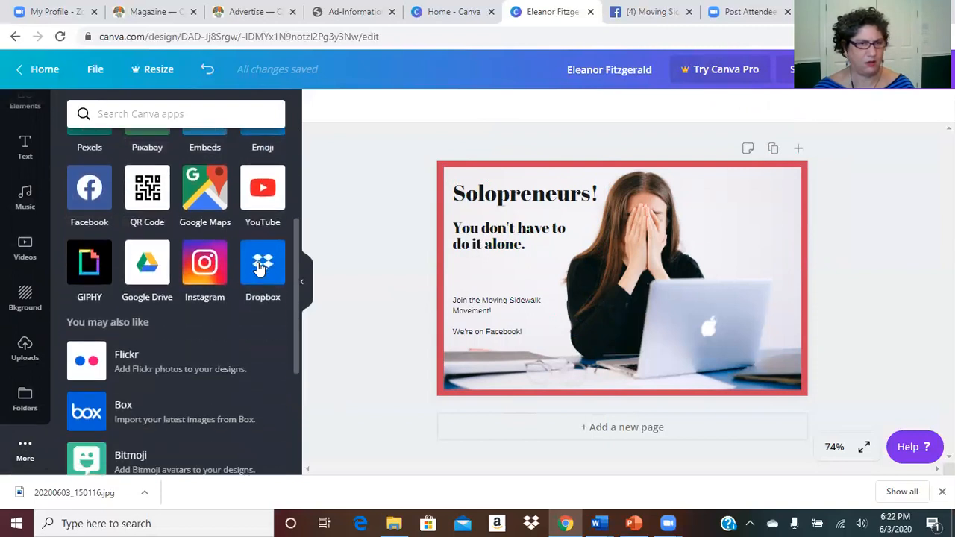
scroll(257, 267, down, 7)
scroll(257, 269, up, 9)
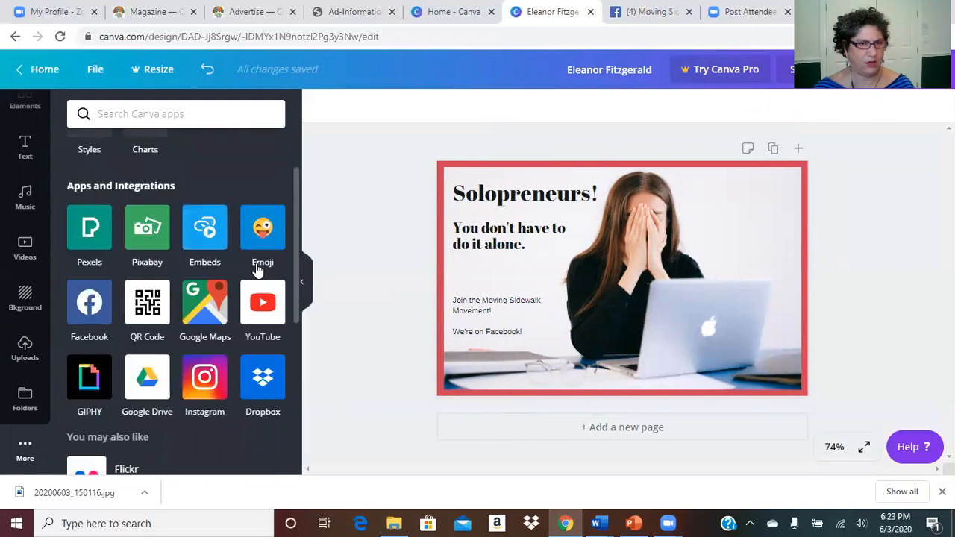
scroll(257, 268, up, 3)
scroll(38, 316, up, 3)
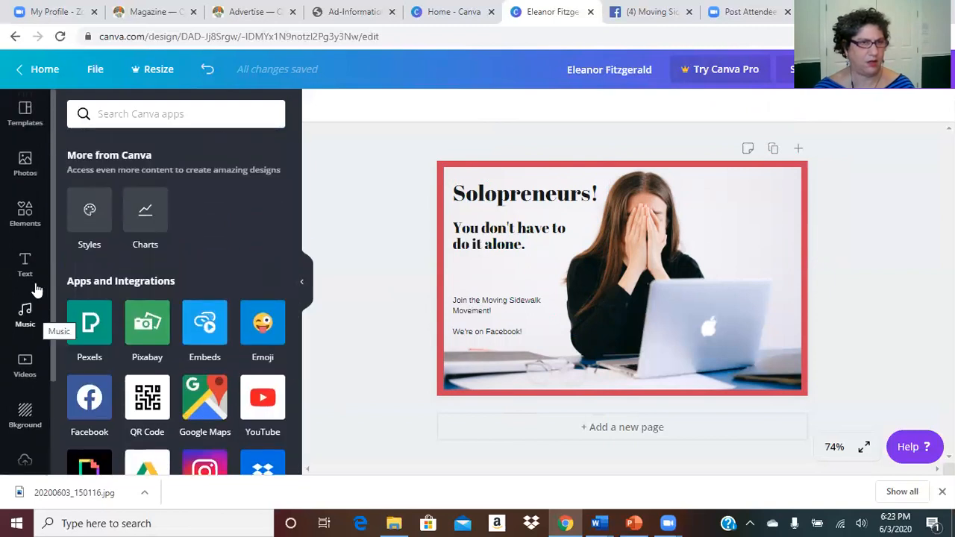
Step: In Elements, page through the Shapes row and open the full set of shape results
click(25, 217)
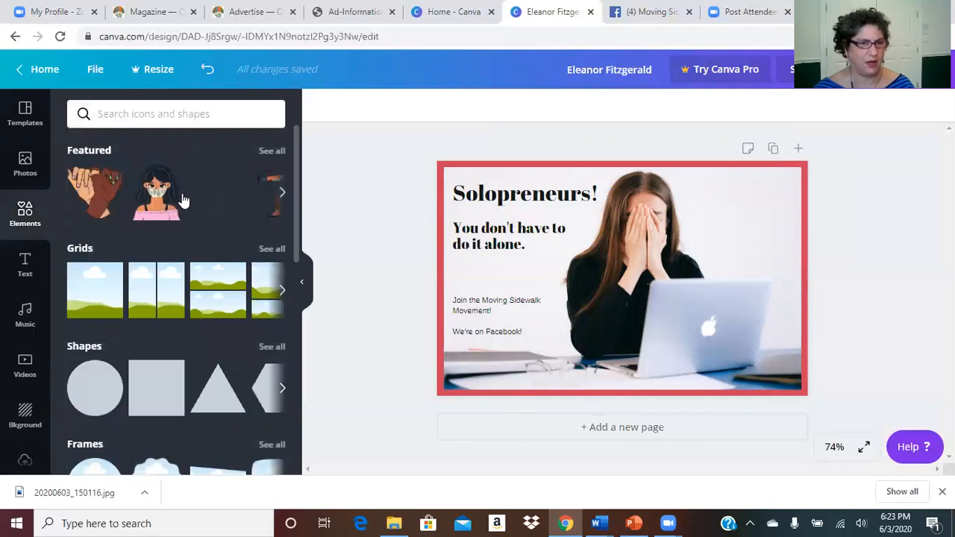
scroll(223, 270, down, 3)
scroll(222, 270, down, 3)
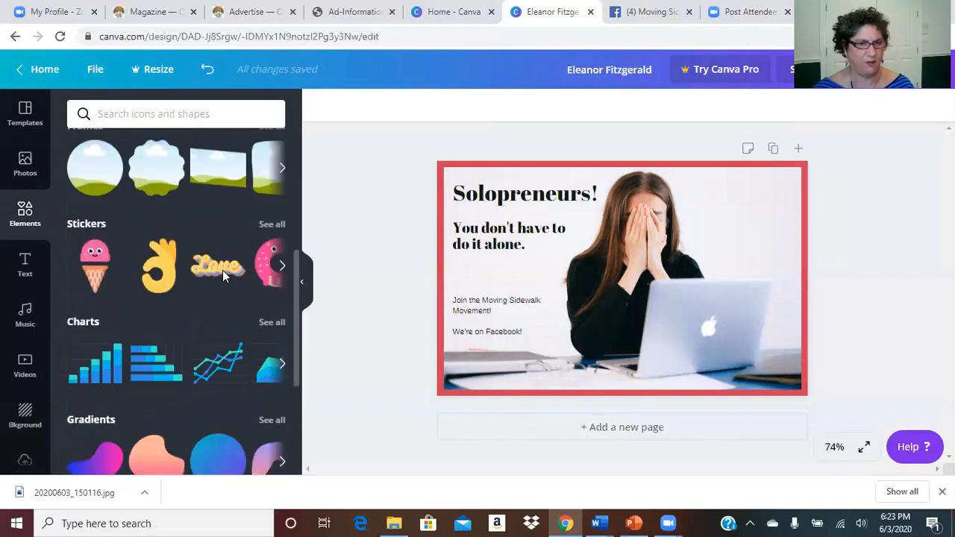
scroll(222, 270, down, 5)
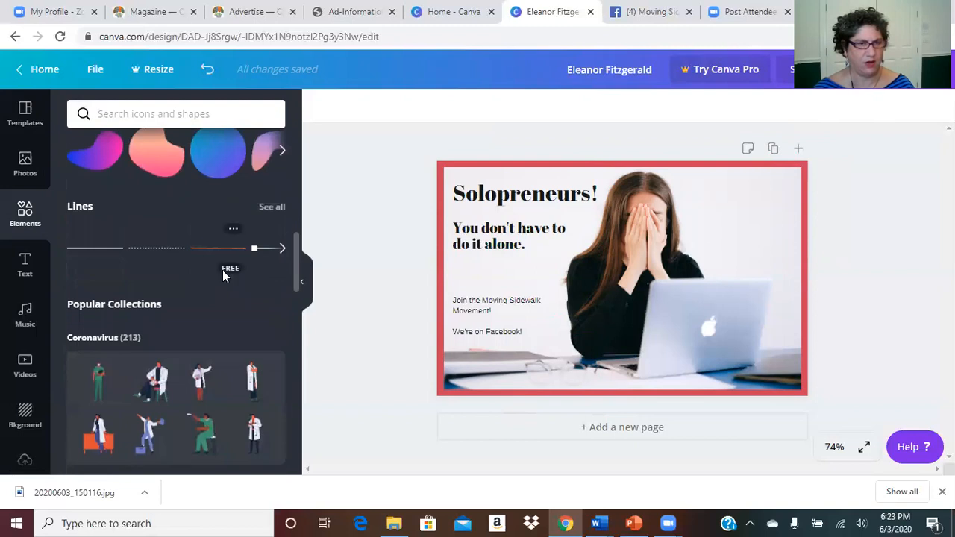
scroll(223, 275, down, 7)
drag(297, 360, 320, 174)
scroll(206, 338, down, 1)
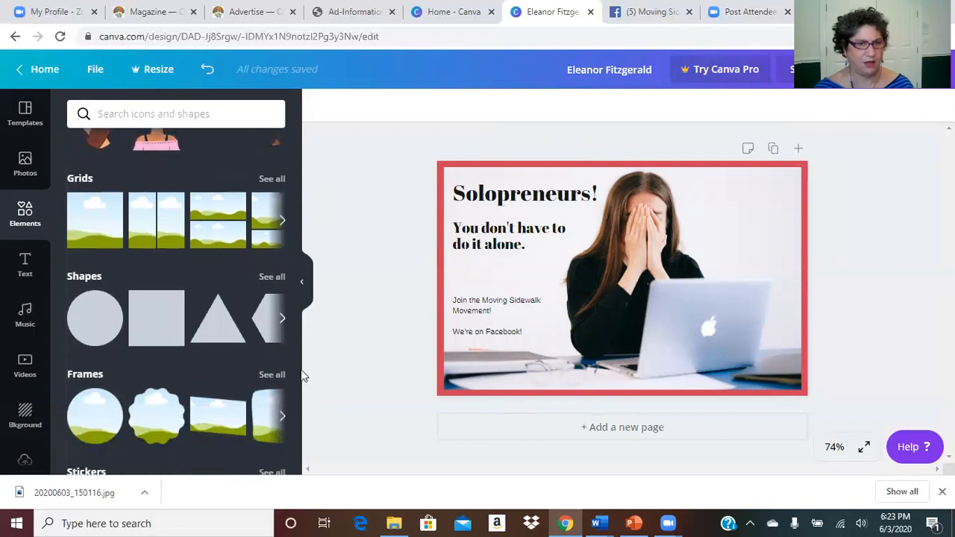
click(282, 321)
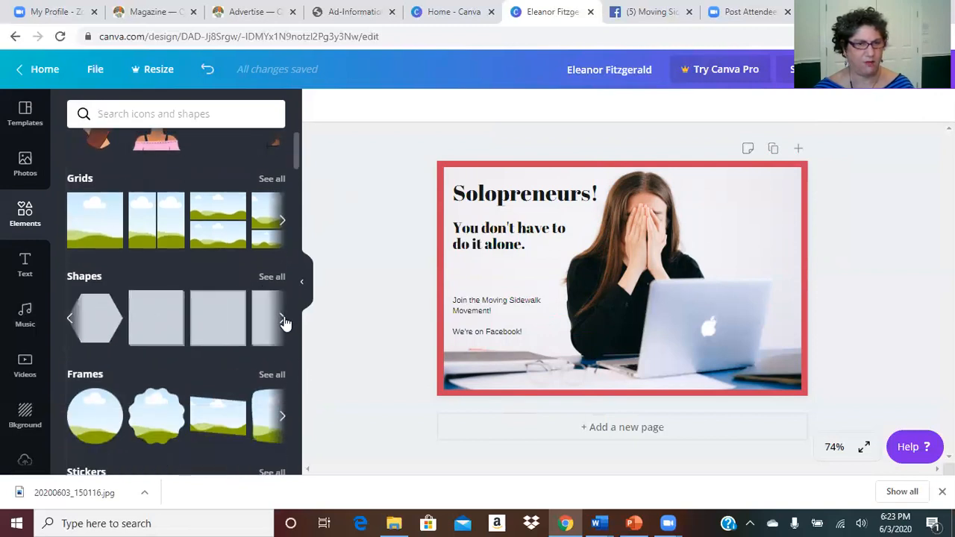
click(283, 321)
click(281, 323)
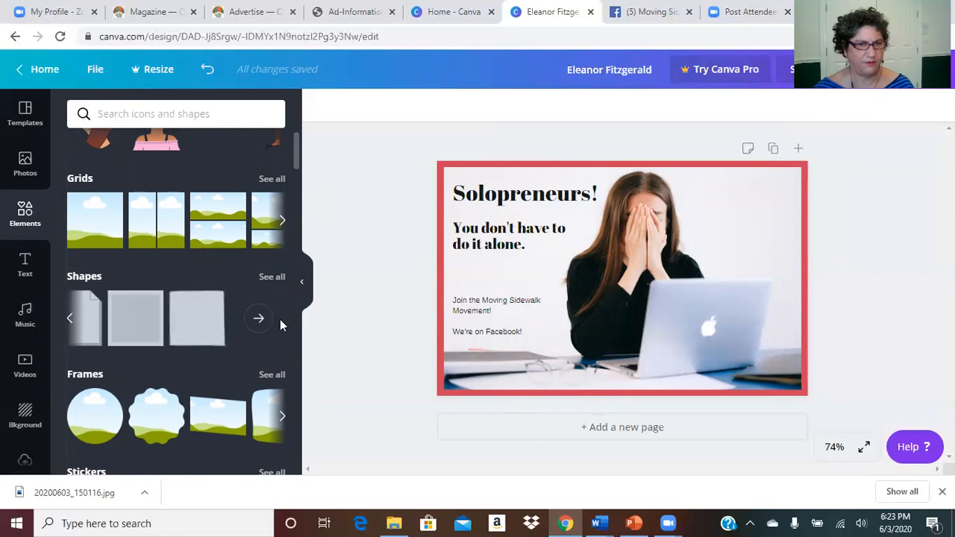
click(258, 319)
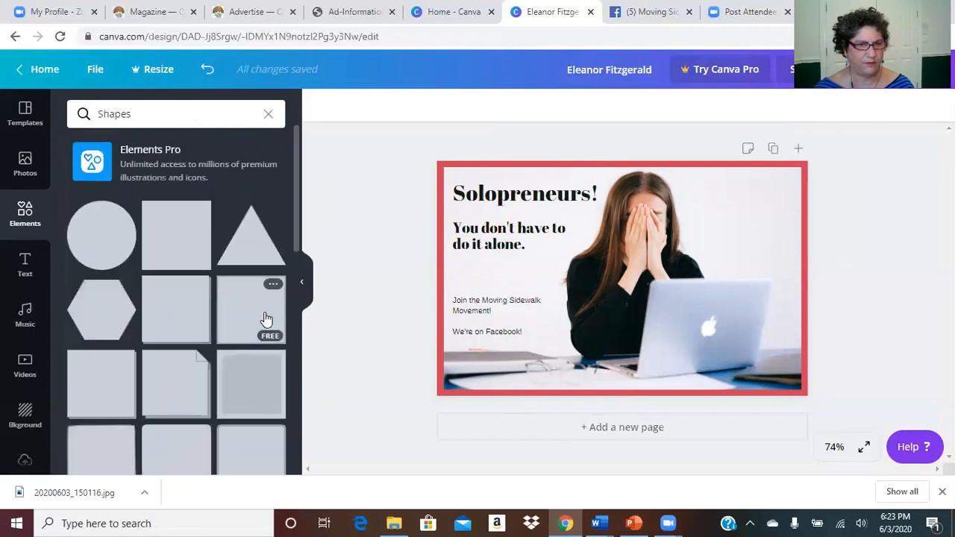
Step: Place a grey circle in the ad's top-right corner and shrink it
drag(298, 237, 282, 325)
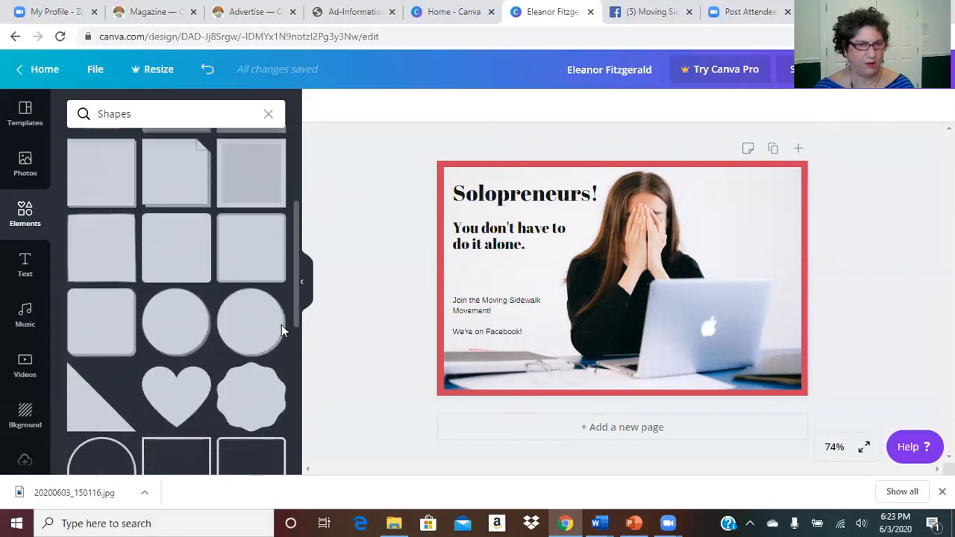
scroll(281, 324, down, 2)
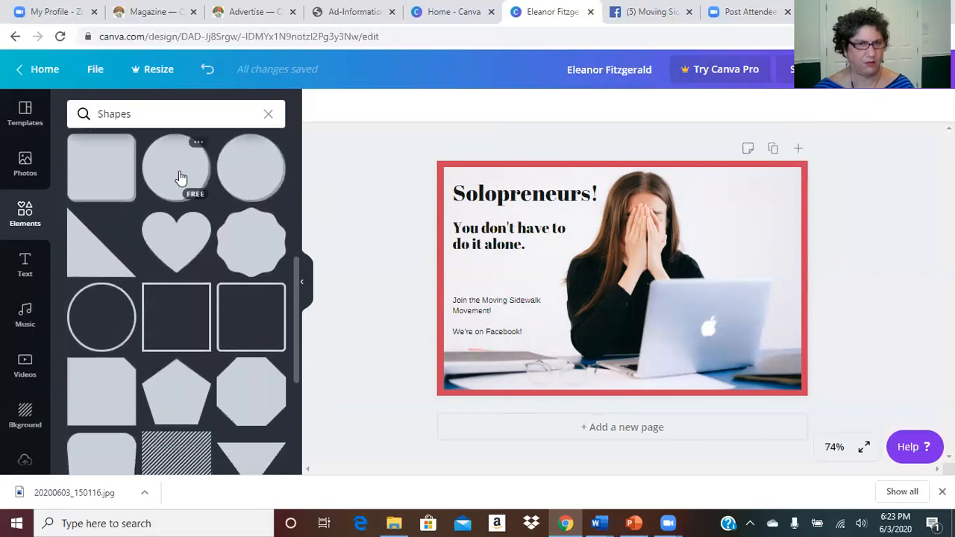
drag(177, 173, 717, 227)
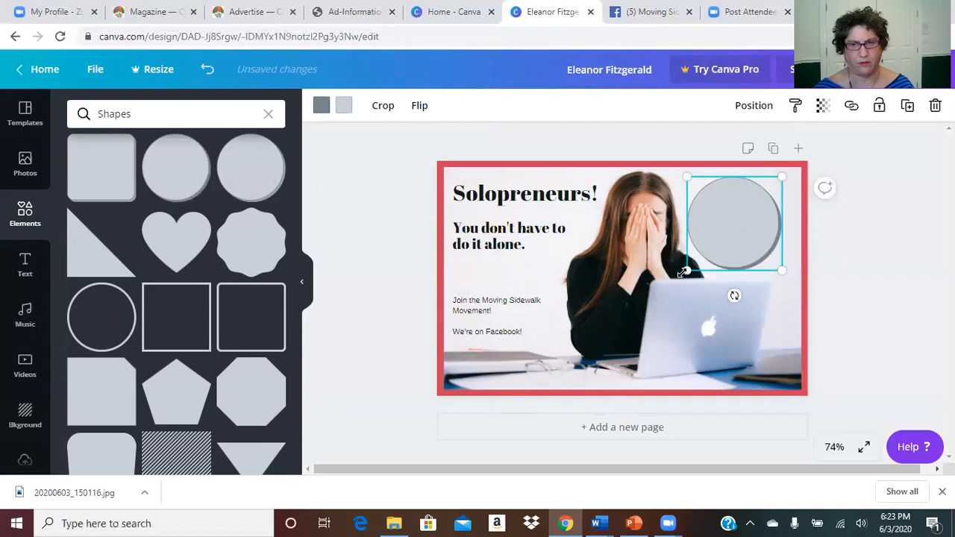
drag(687, 269, 709, 248)
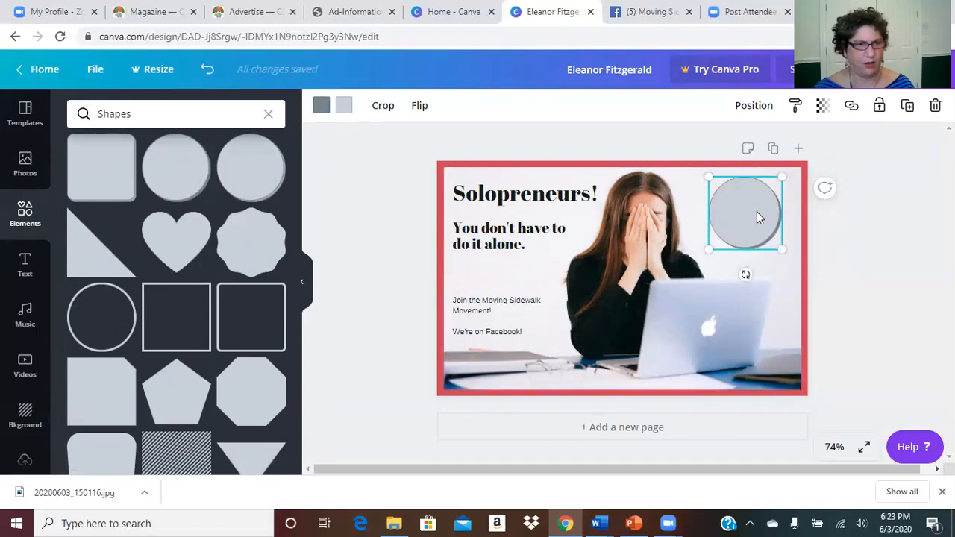
Step: Add a subheading on the circle reading 'Click here to join us!' on three lines
click(24, 266)
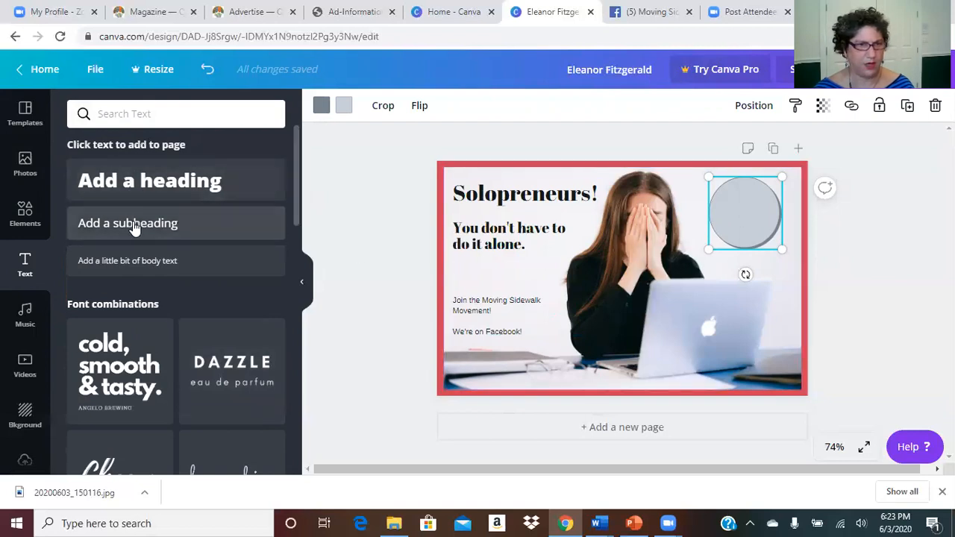
drag(153, 240, 747, 224)
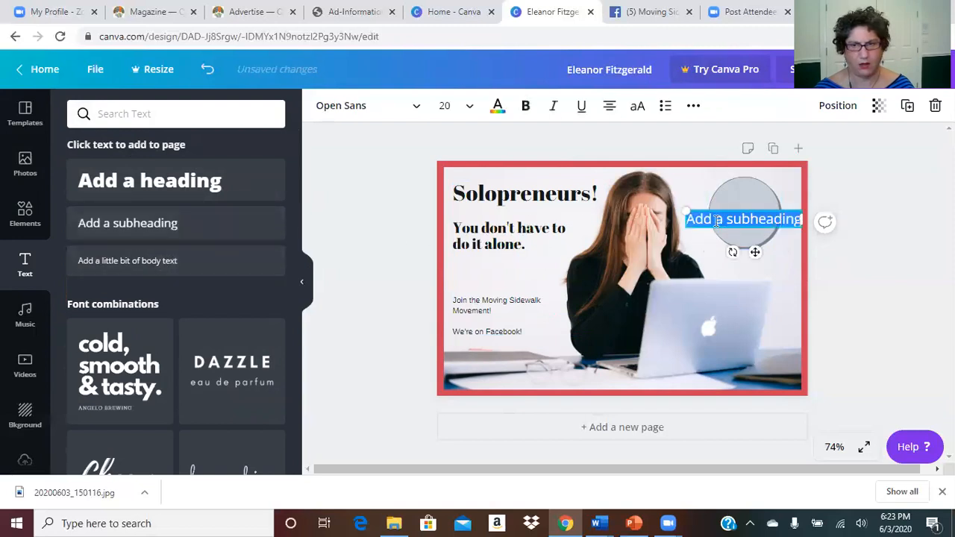
click(723, 218)
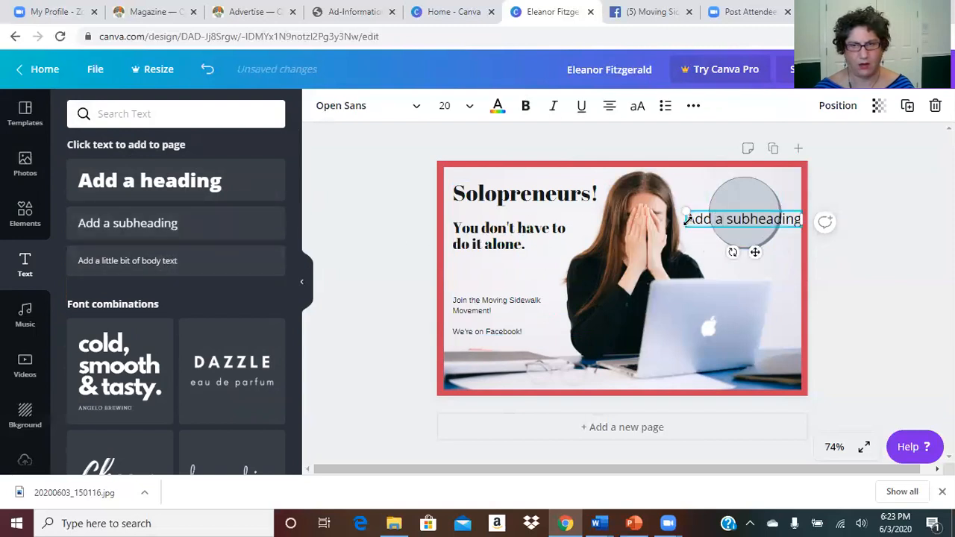
drag(688, 221, 793, 221)
key(BackSpace)
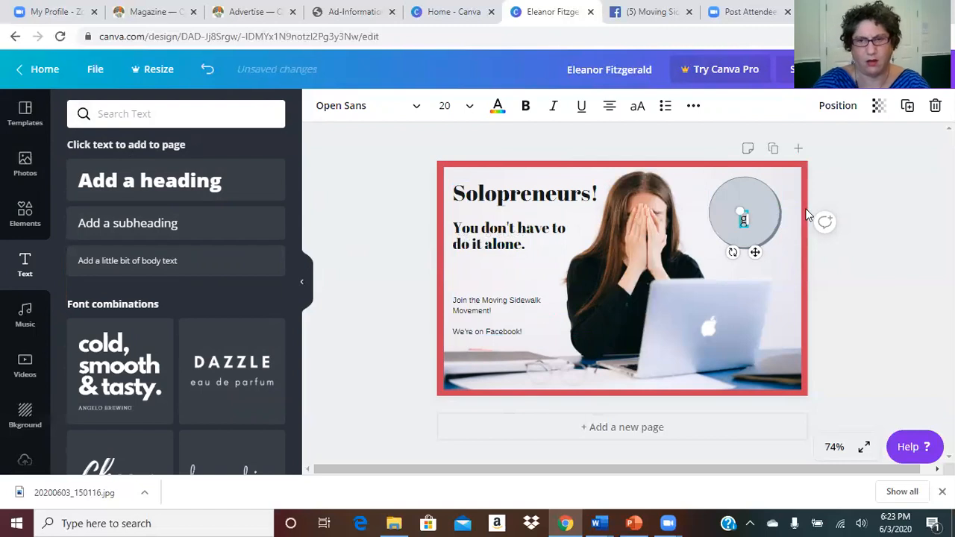
text(Click)
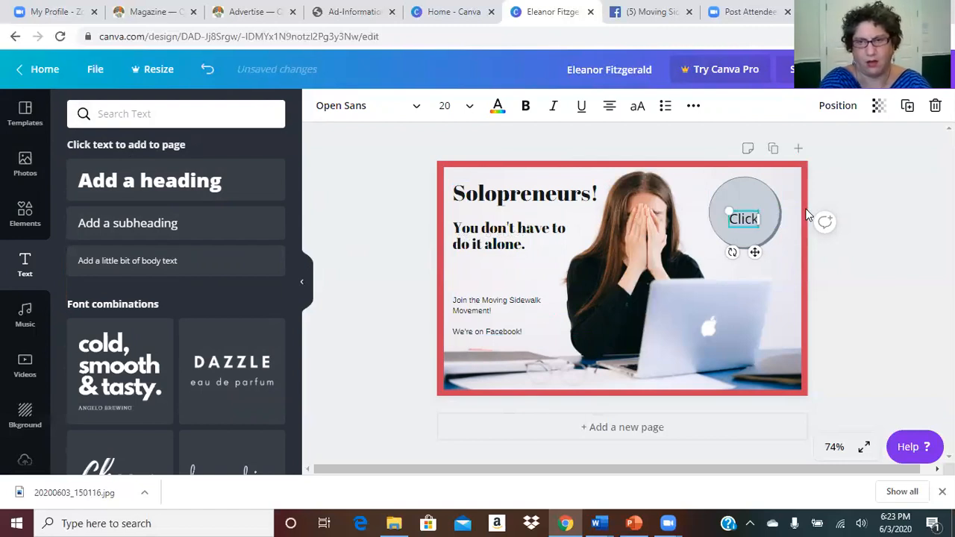
text( here)
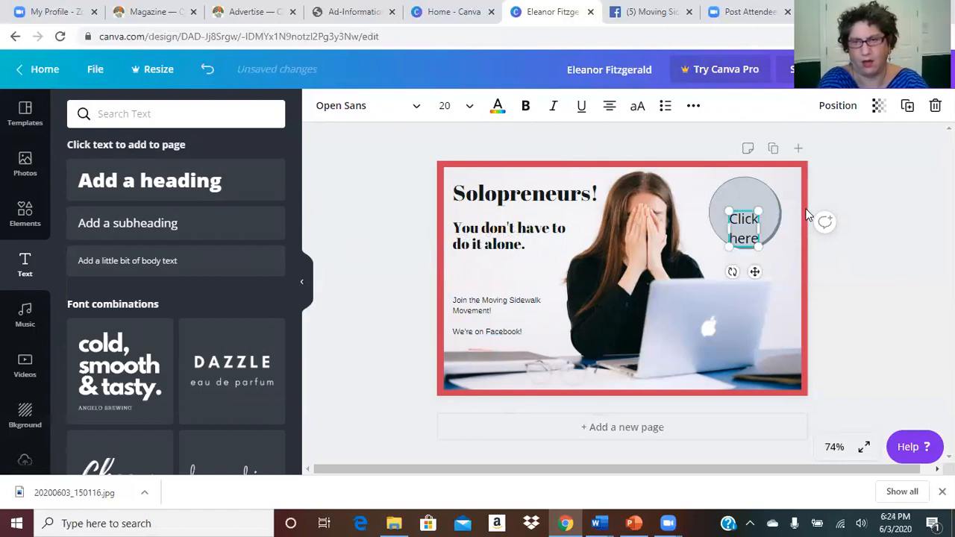
text( to join)
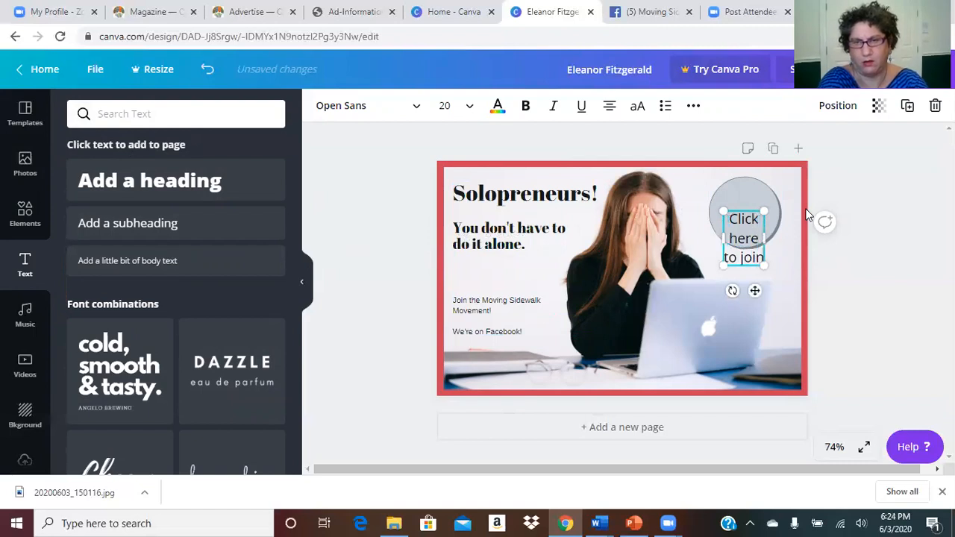
text( us!)
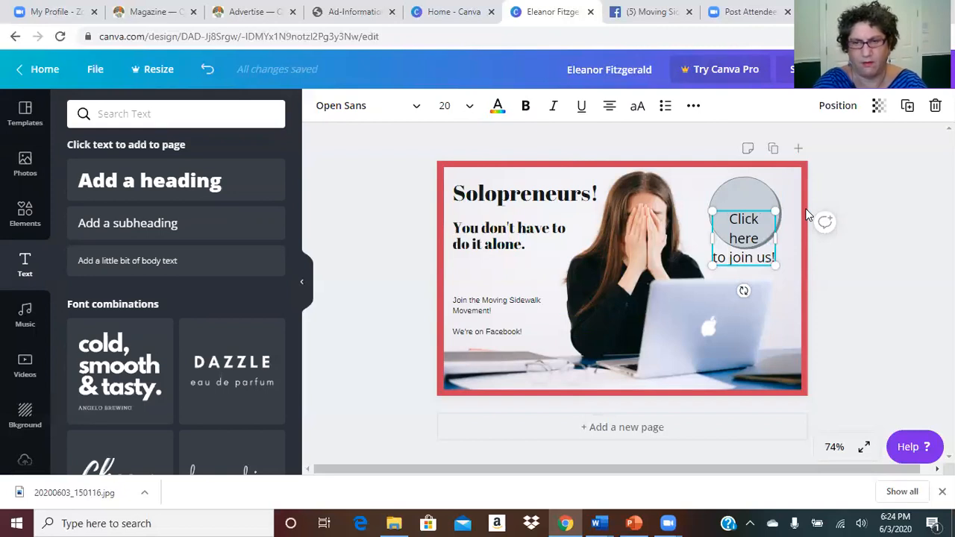
key(BackSpace)
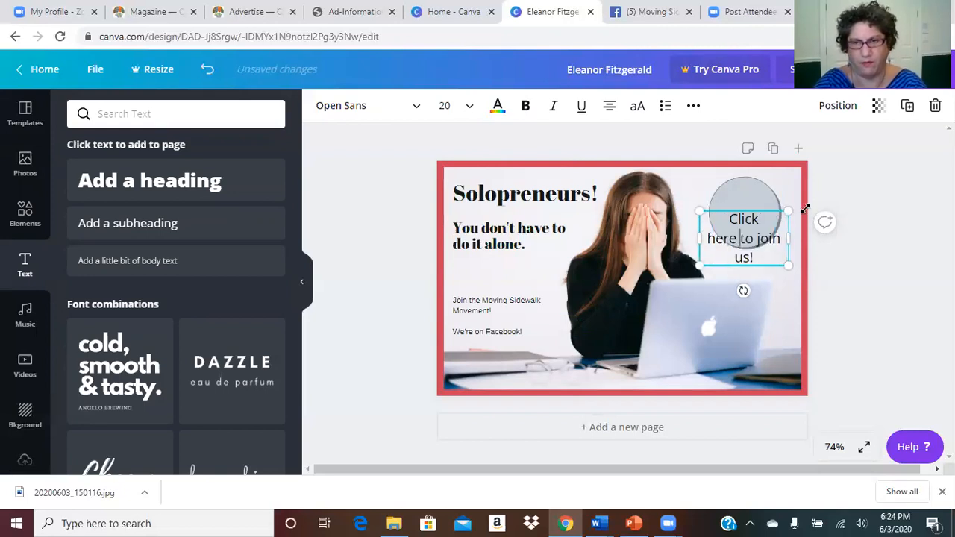
key(Return)
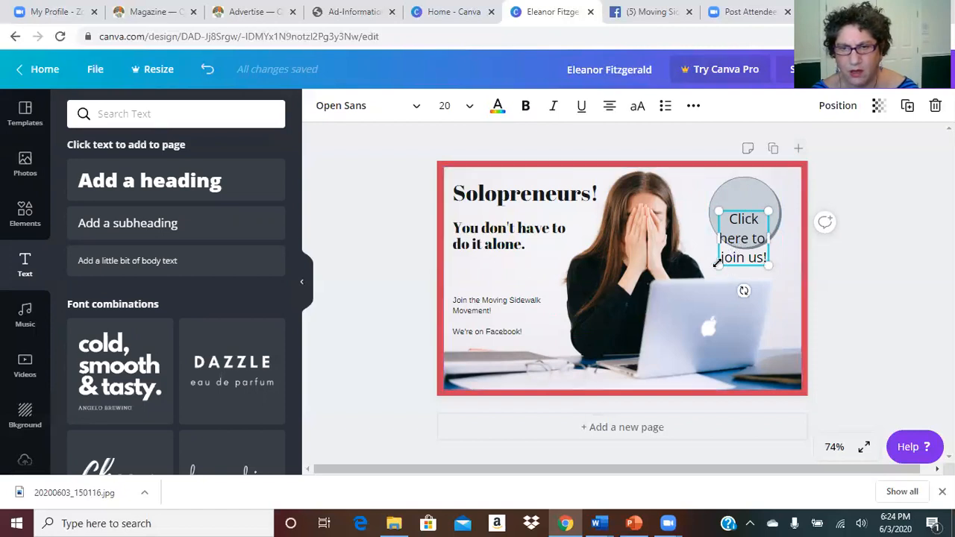
Step: Resize the badge text so it fills the circle
mouse_move(718, 265)
mouse_down()
mouse_move(735, 261)
mouse_move(728, 255)
mouse_up()
drag(728, 212, 719, 201)
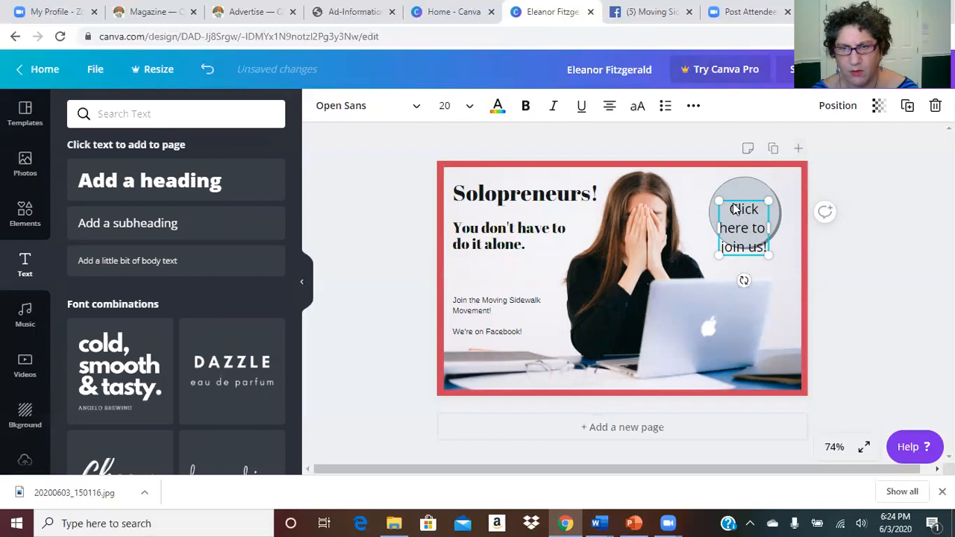
drag(719, 199, 722, 186)
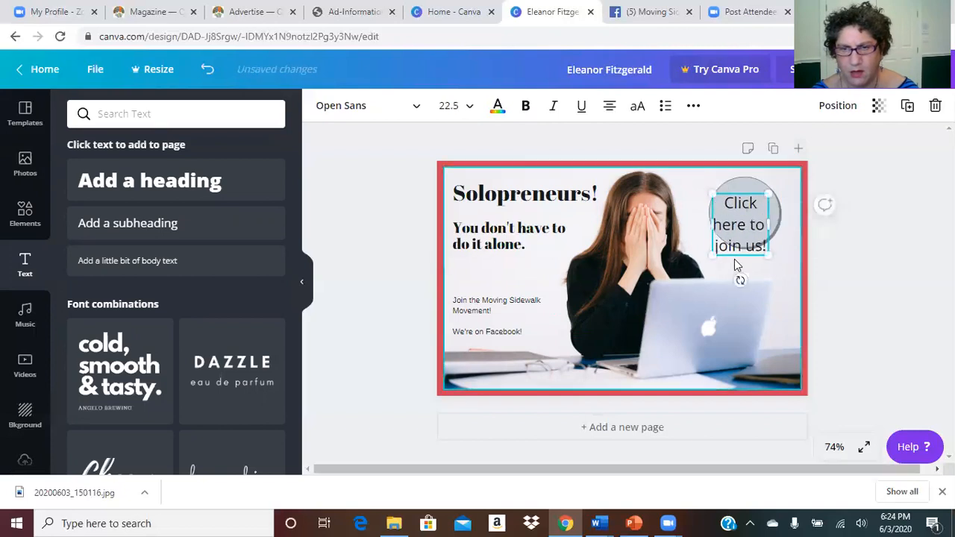
drag(714, 254, 726, 236)
mouse_move(729, 195)
mouse_down()
mouse_move(719, 188)
mouse_move(745, 185)
mouse_up()
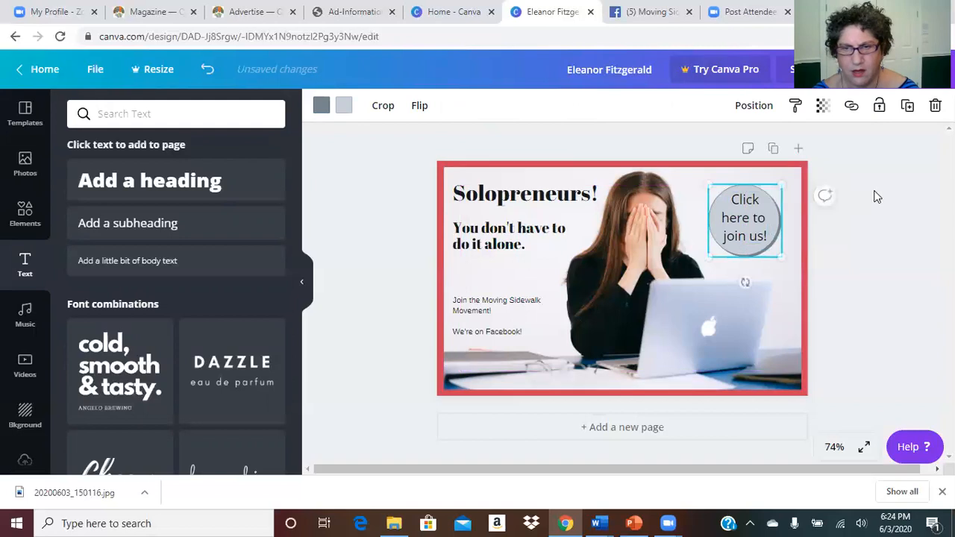
Step: Make 'Join the Moving Sidewalk Movement!' bold at size 18
click(881, 263)
click(497, 335)
click(488, 314)
click(471, 301)
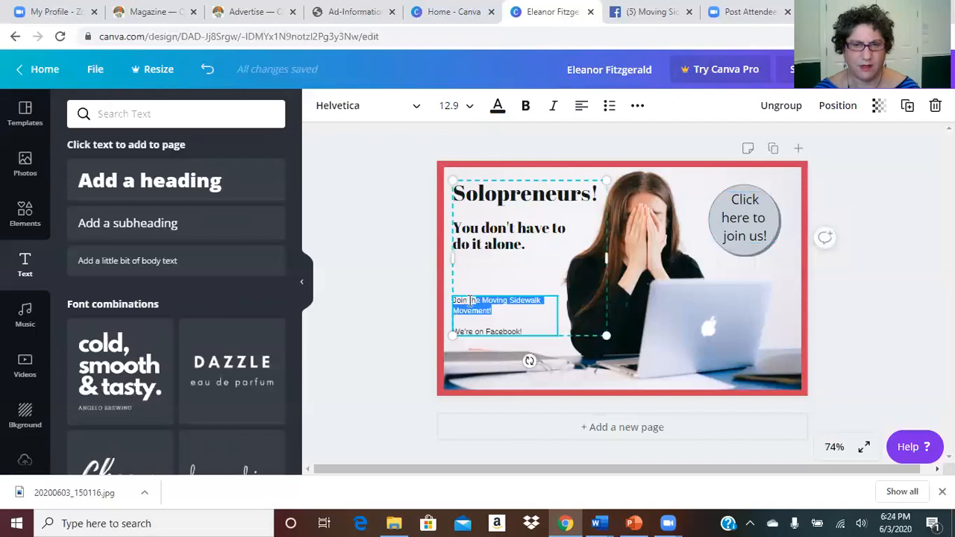
click(527, 109)
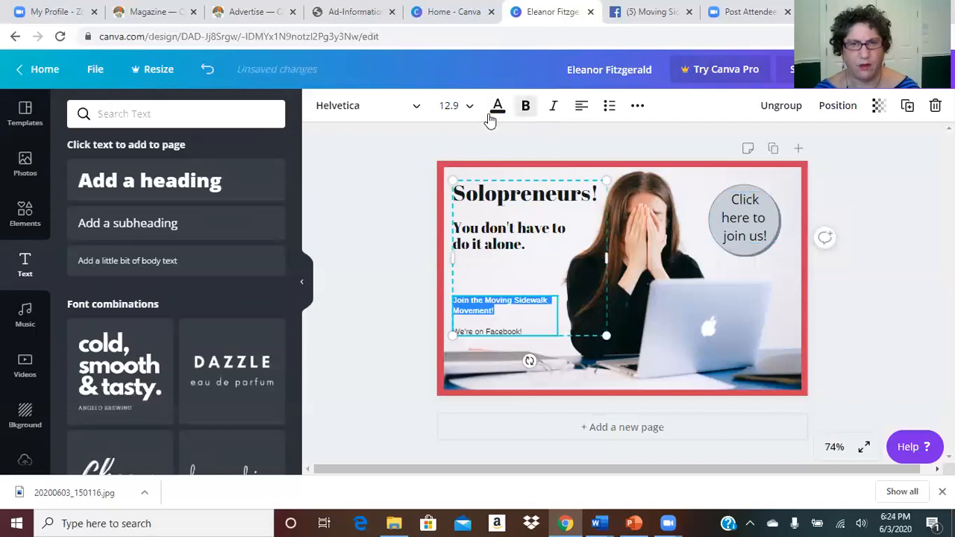
click(466, 108)
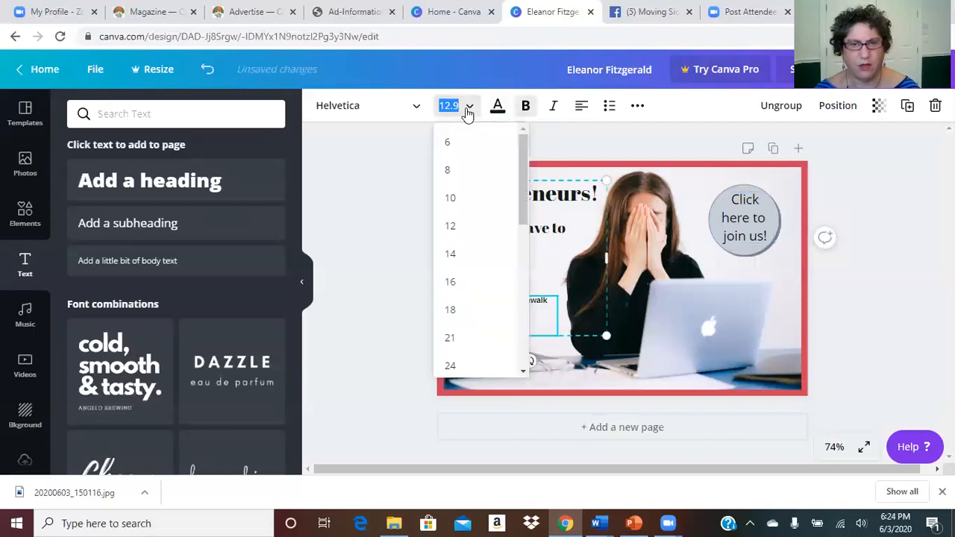
click(453, 312)
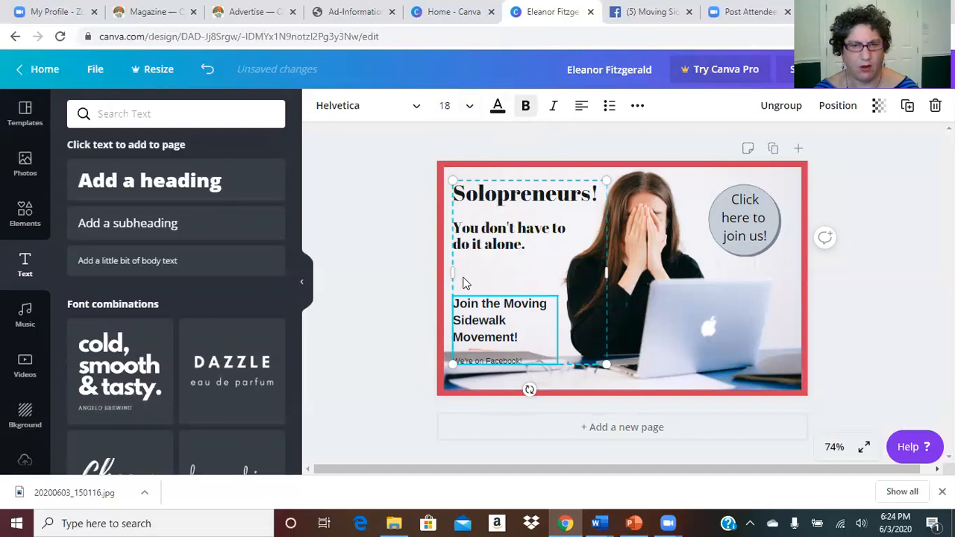
Step: Move the whole left-hand text block slightly higher on the ad
click(407, 335)
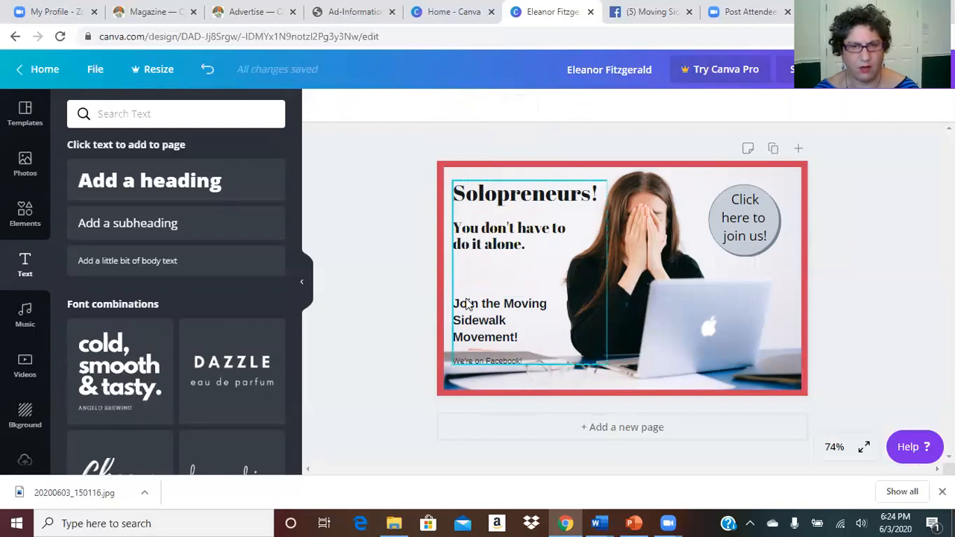
click(468, 305)
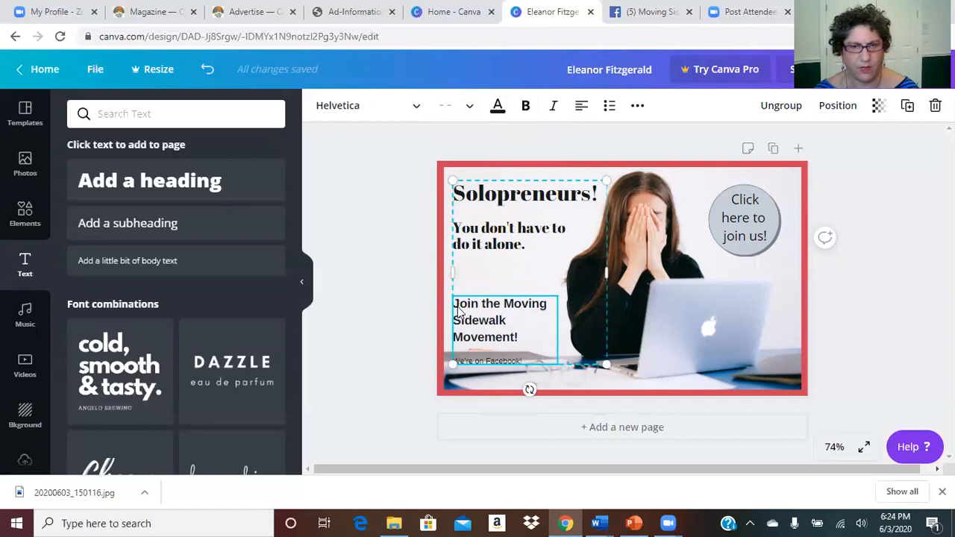
double_click(515, 299)
click(498, 298)
click(403, 317)
click(499, 347)
mouse_move(480, 332)
mouse_down()
mouse_move(524, 338)
mouse_move(473, 317)
mouse_up()
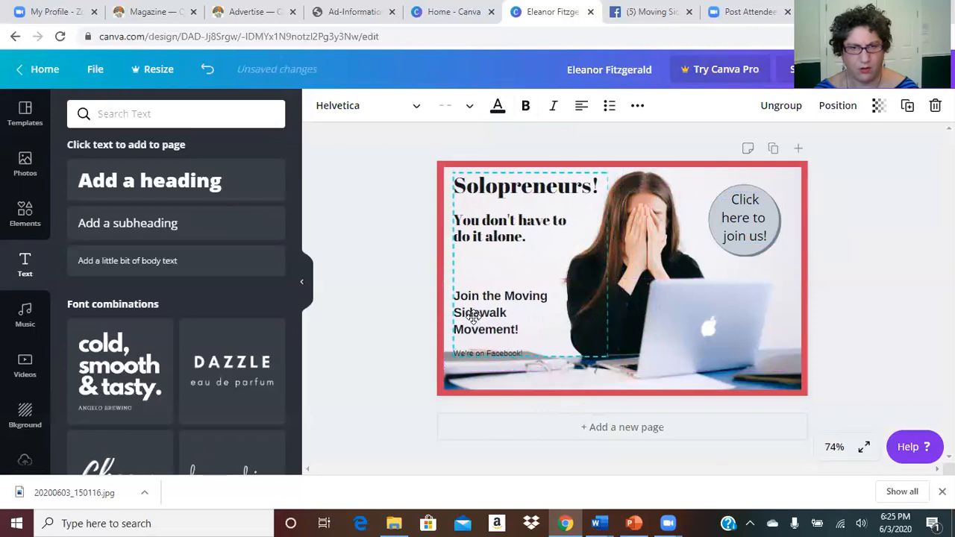
click(496, 350)
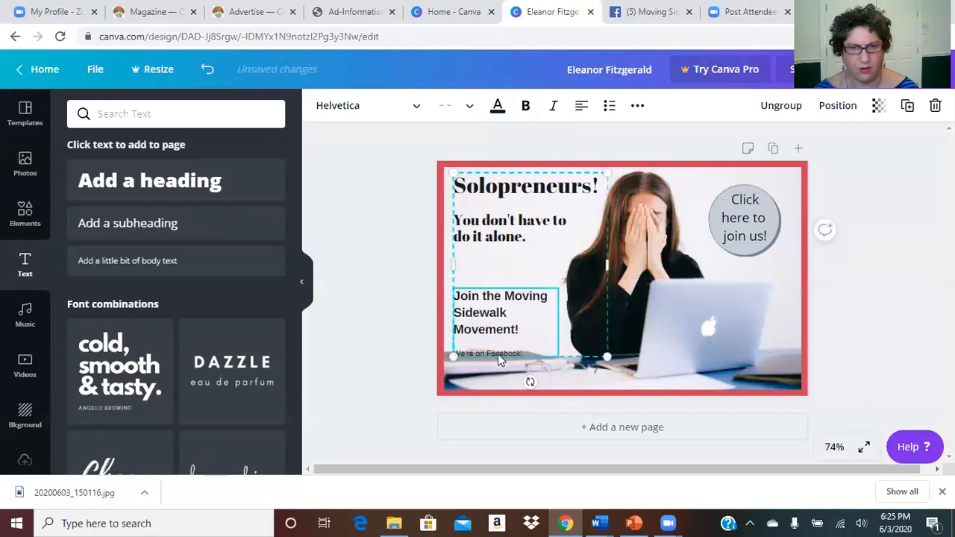
click(398, 363)
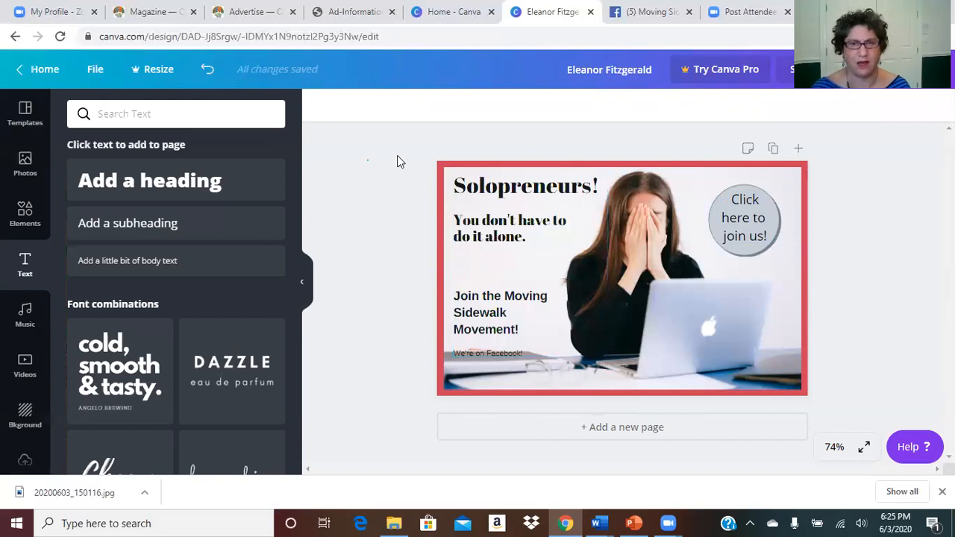
Step: Delete the old headline/subheading text and the Join text box
click(525, 187)
key(Delete)
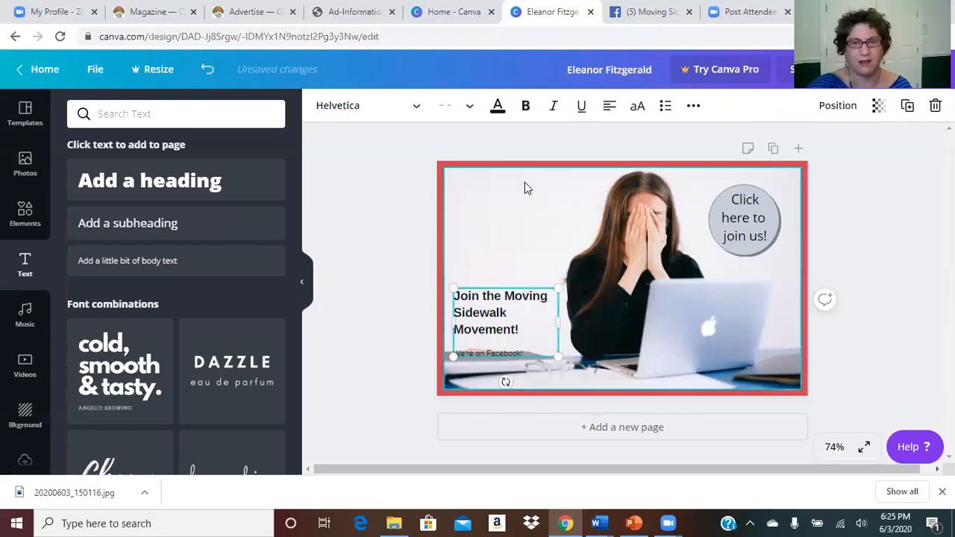
click(409, 314)
click(472, 315)
key(Delete)
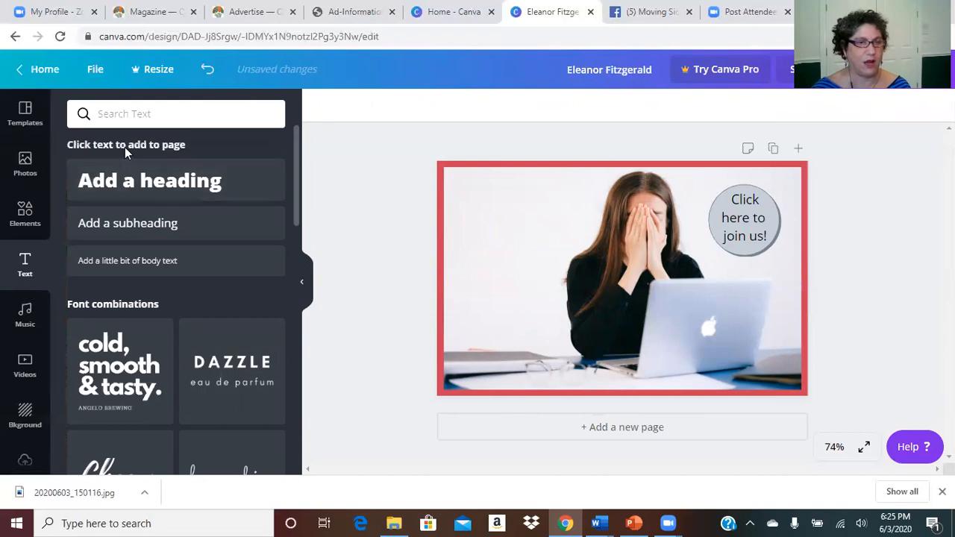
Step: Add a new heading text box and move it to the ad's top left
click(163, 189)
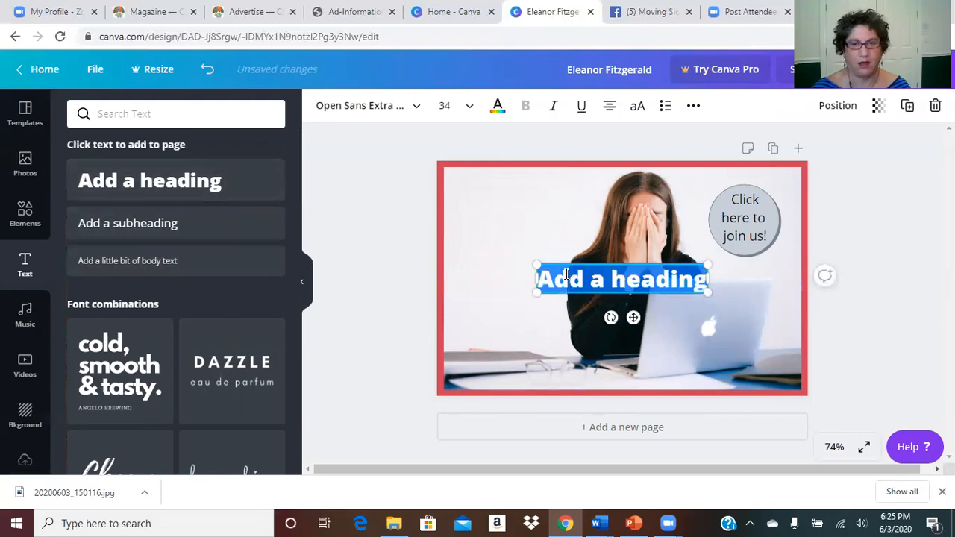
click(373, 271)
click(578, 288)
drag(543, 272, 633, 203)
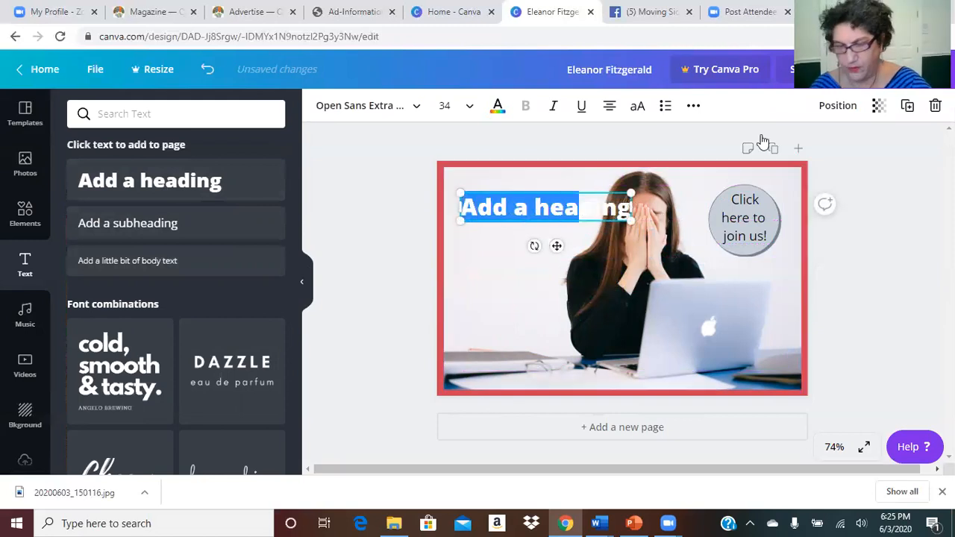
Step: Replace the heading text and colour it red to match the border, then select 'Solopreneurs'
key(BackSpace)
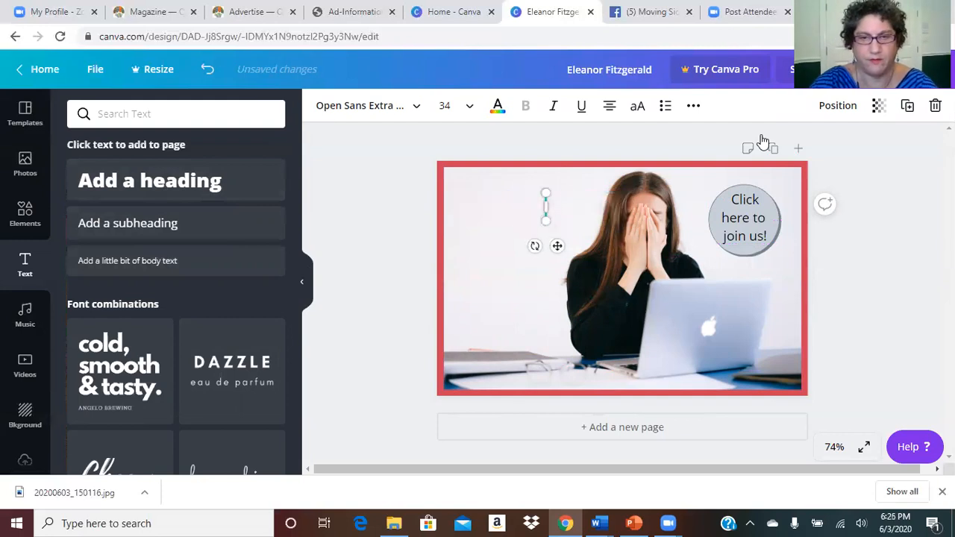
text(Has your b)
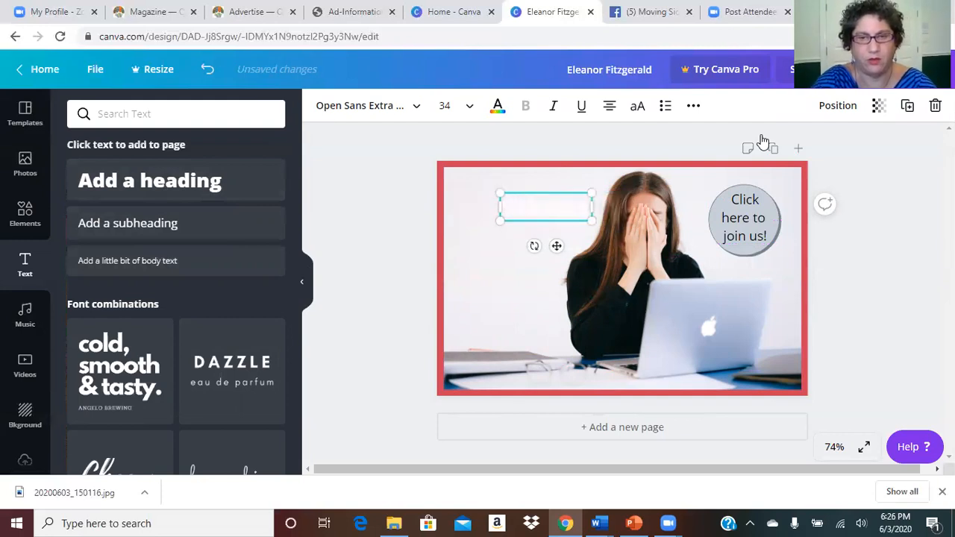
text(eurs)
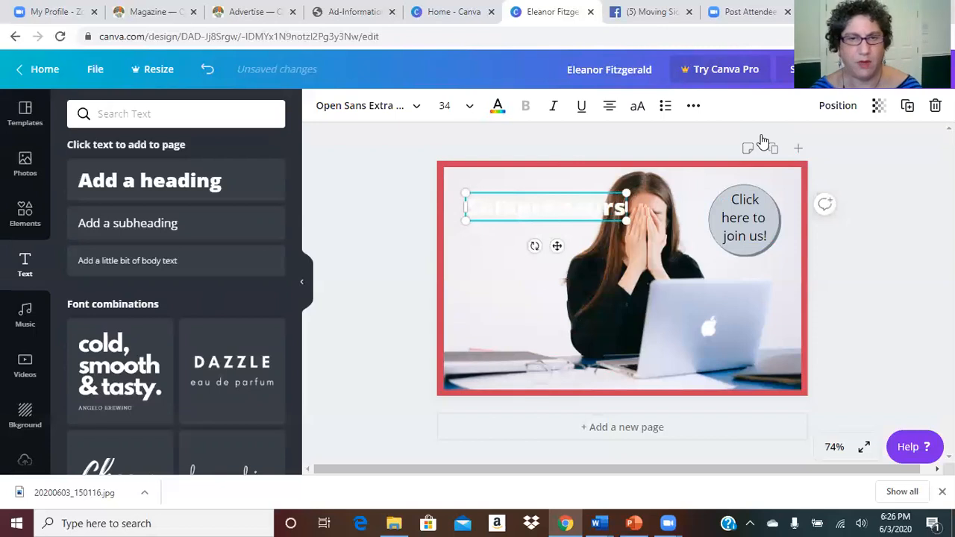
click(497, 105)
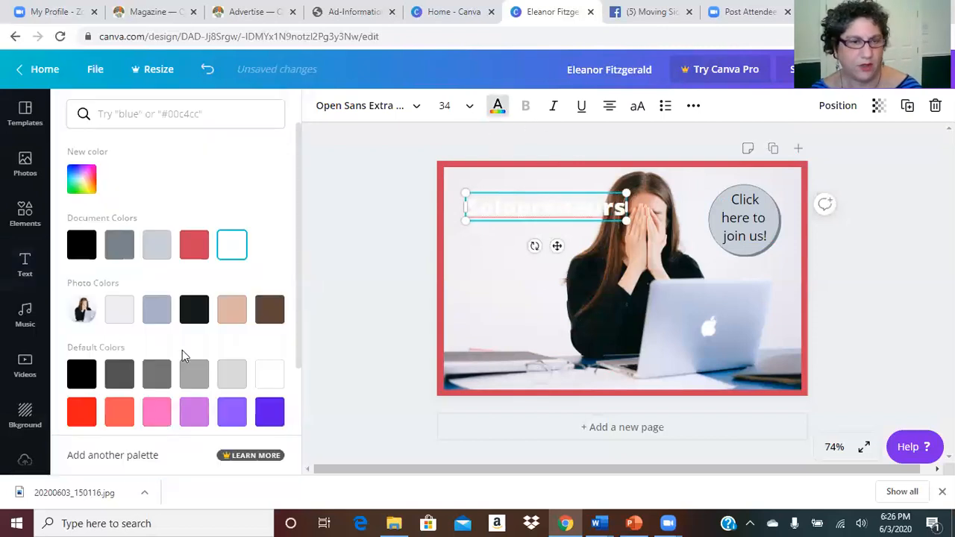
click(110, 419)
click(194, 245)
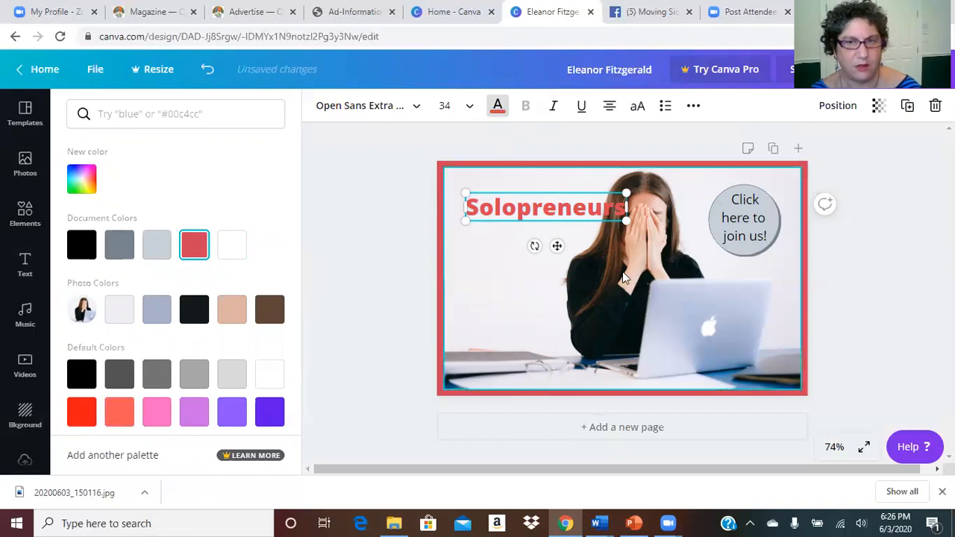
click(497, 212)
drag(477, 210, 622, 207)
drag(466, 209, 628, 209)
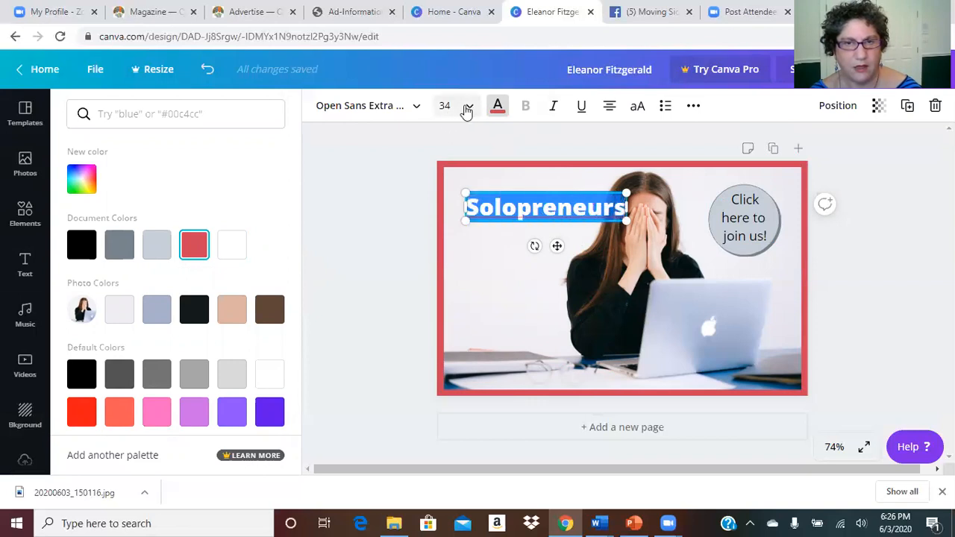
Step: Try Abys, Abril Fatface and Abibas, then set the headline font to Adigiana Toybox
click(389, 108)
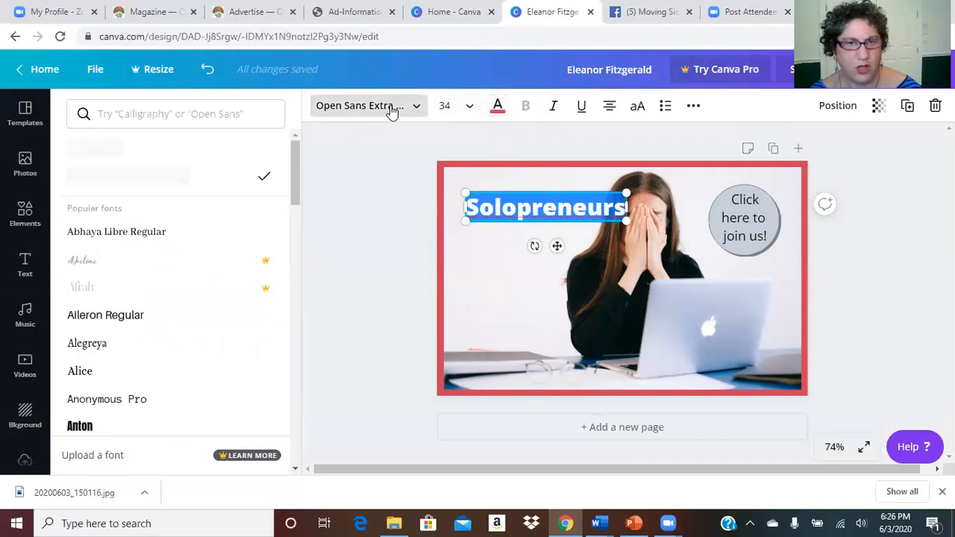
drag(292, 179, 269, 414)
scroll(269, 414, down, 2)
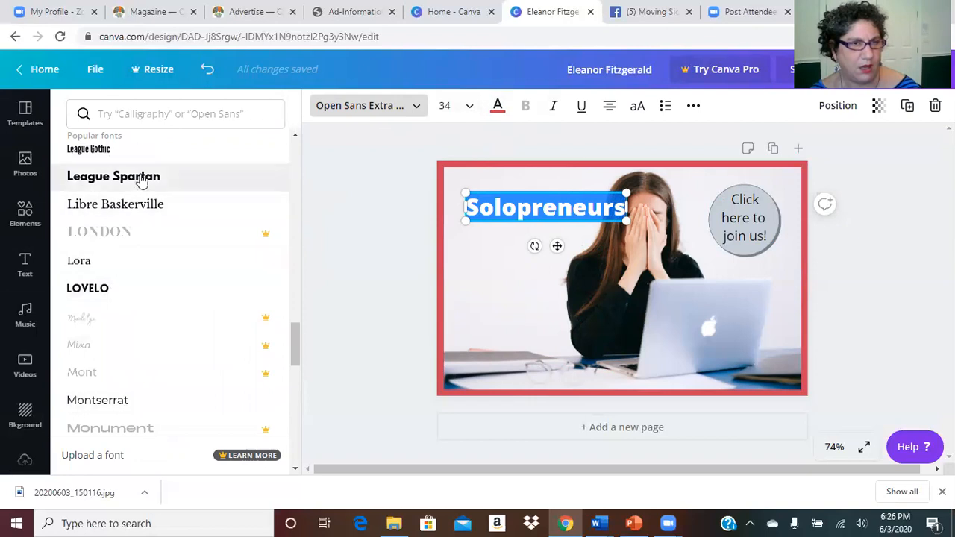
drag(298, 367, 292, 406)
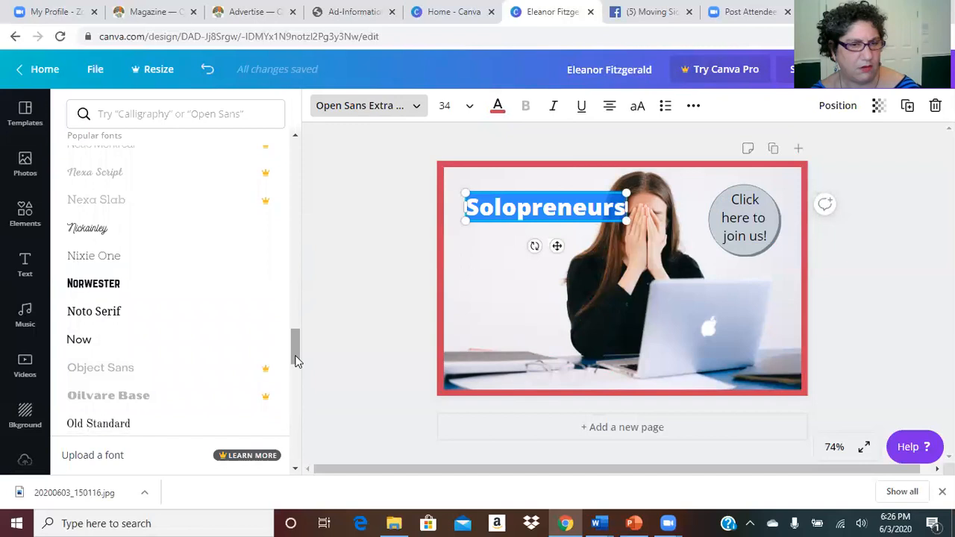
drag(294, 359, 292, 391)
scroll(291, 418, down, 6)
scroll(290, 444, down, 5)
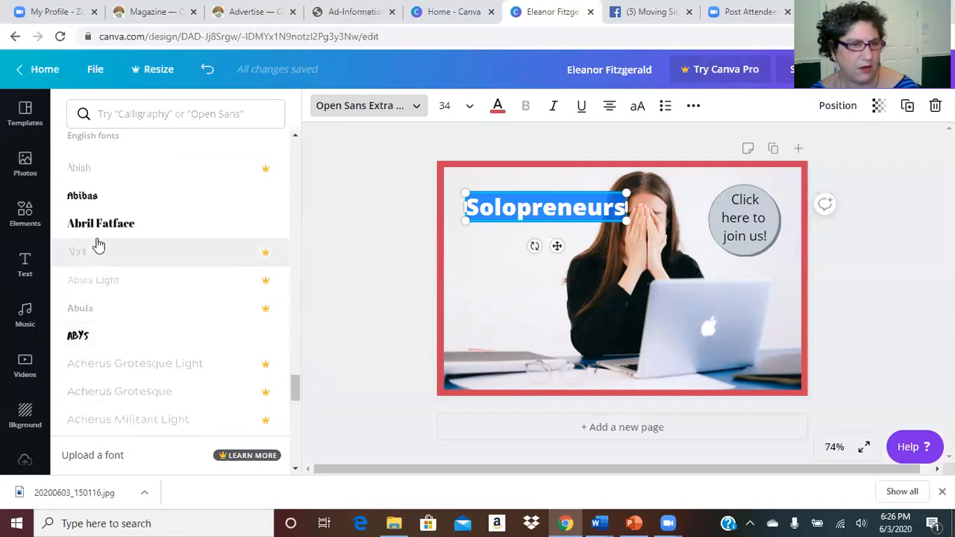
click(77, 336)
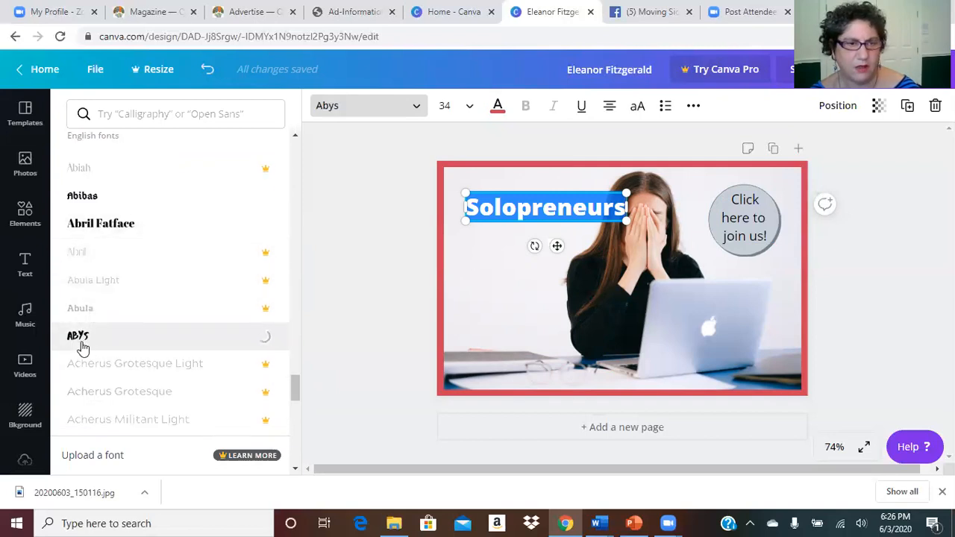
click(97, 230)
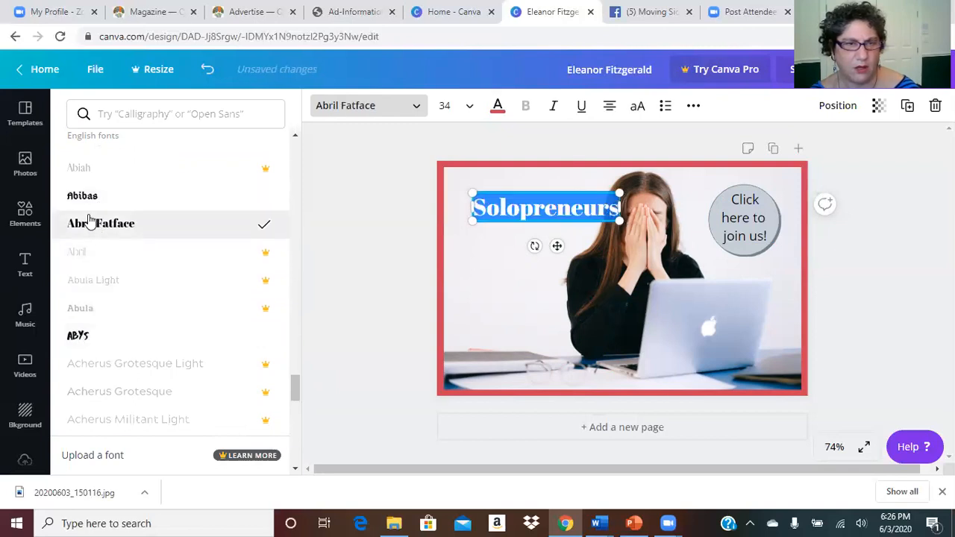
click(94, 202)
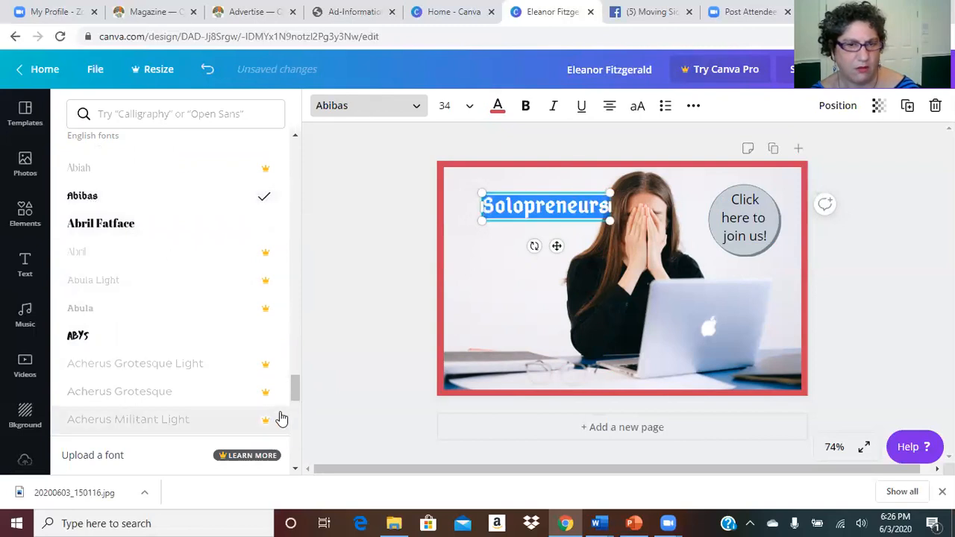
scroll(296, 410, down, 3)
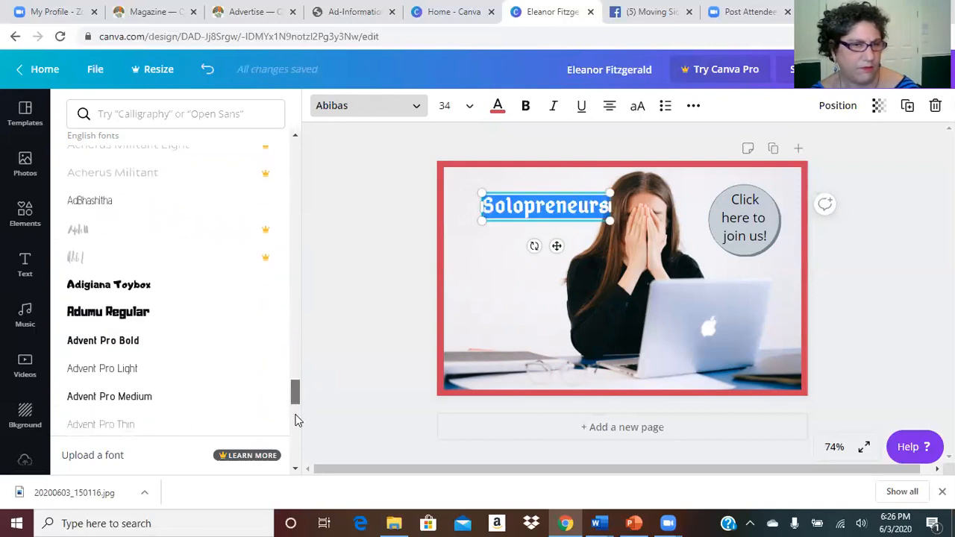
click(91, 287)
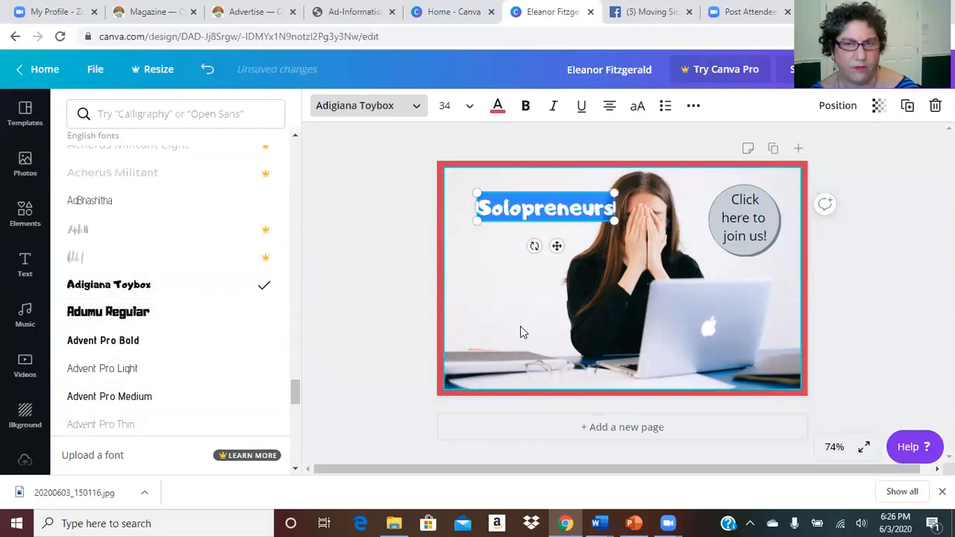
Step: Move the red Solopreneurs headline toward the ad's top-left corner
click(25, 264)
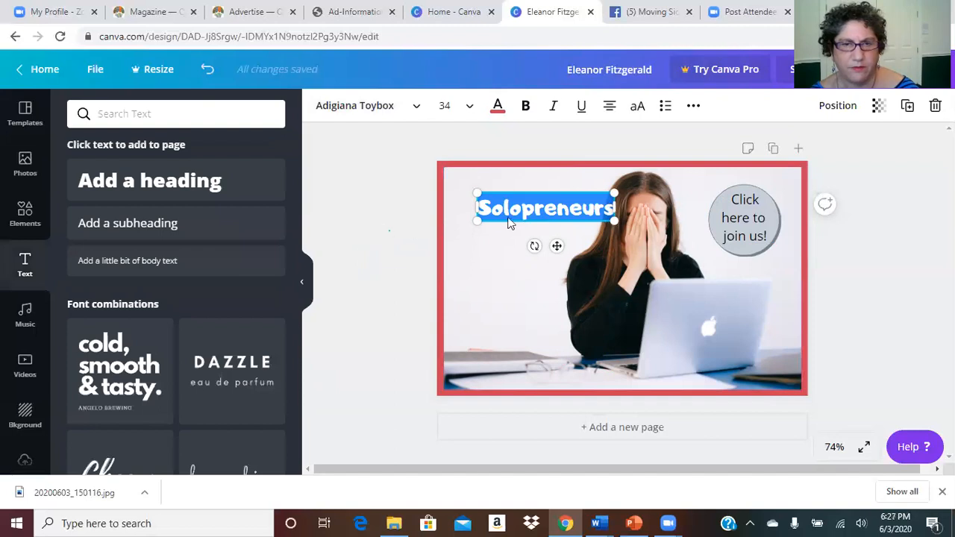
click(512, 216)
click(393, 227)
click(514, 210)
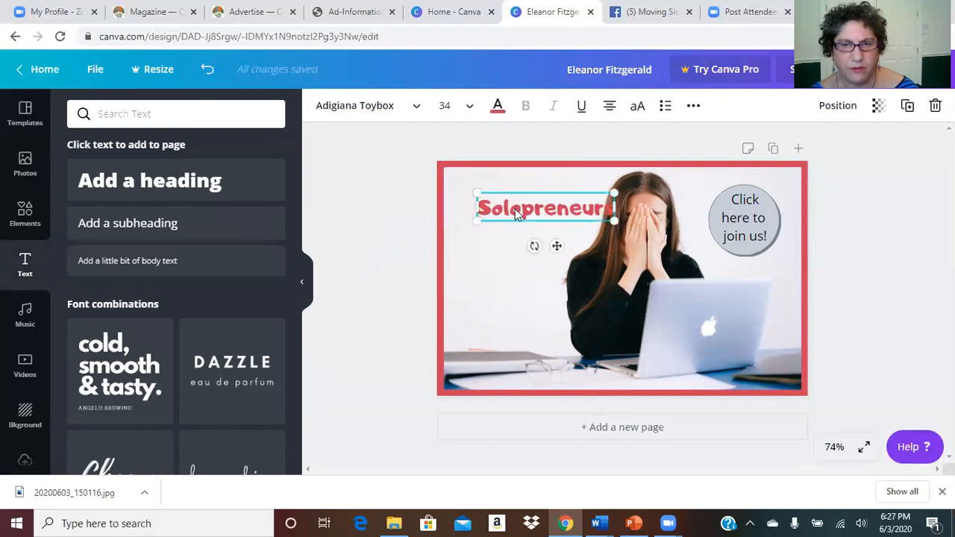
drag(528, 206, 503, 197)
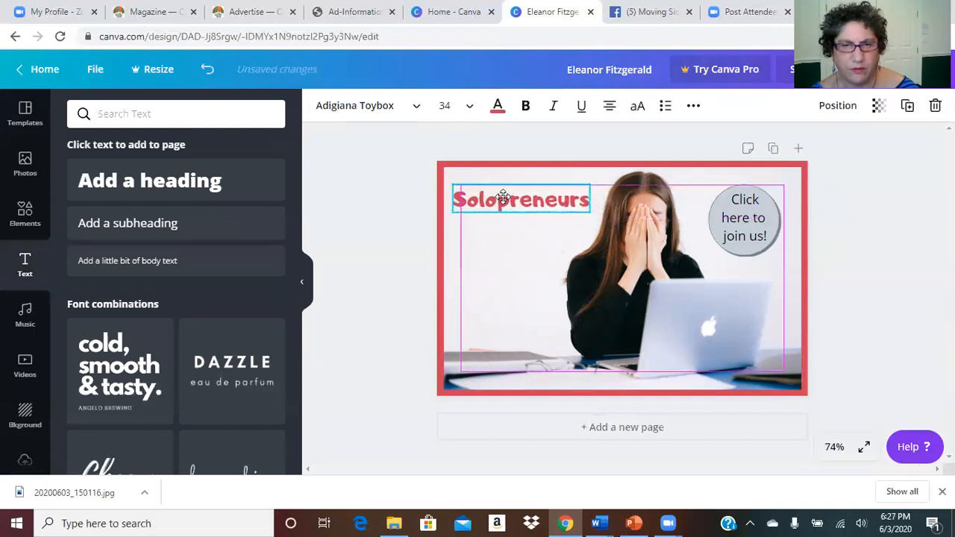
Step: Add a subheading text box reading 'You don't have to do it alone!'
click(370, 223)
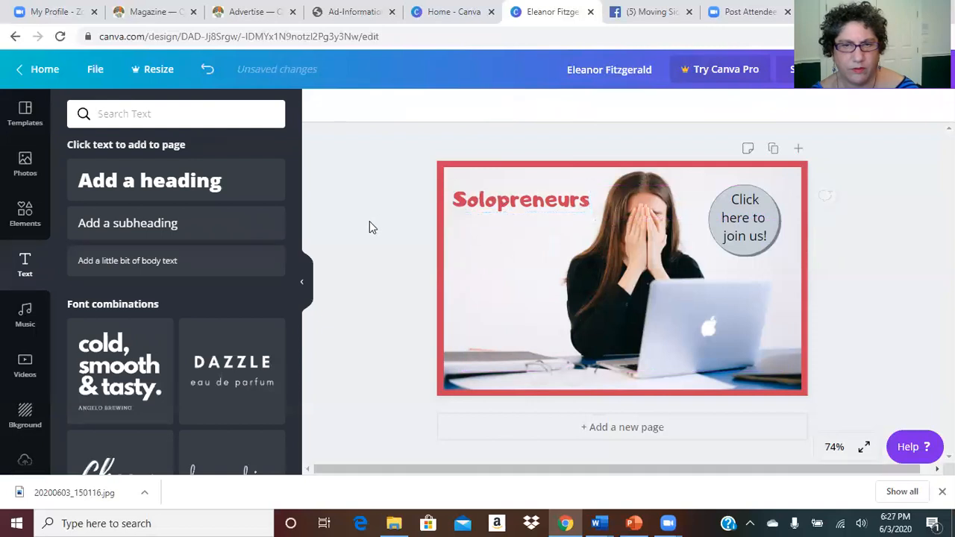
click(502, 210)
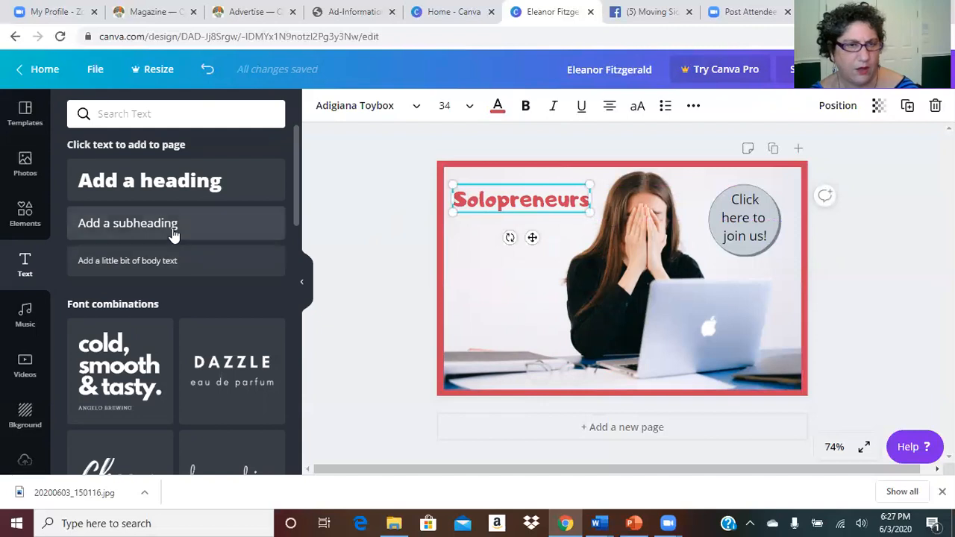
drag(145, 237, 512, 247)
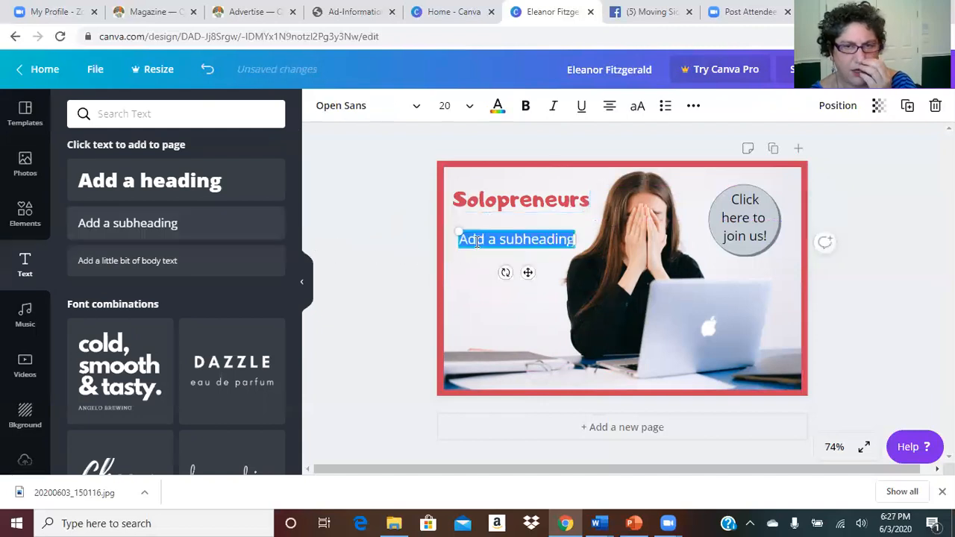
click(464, 240)
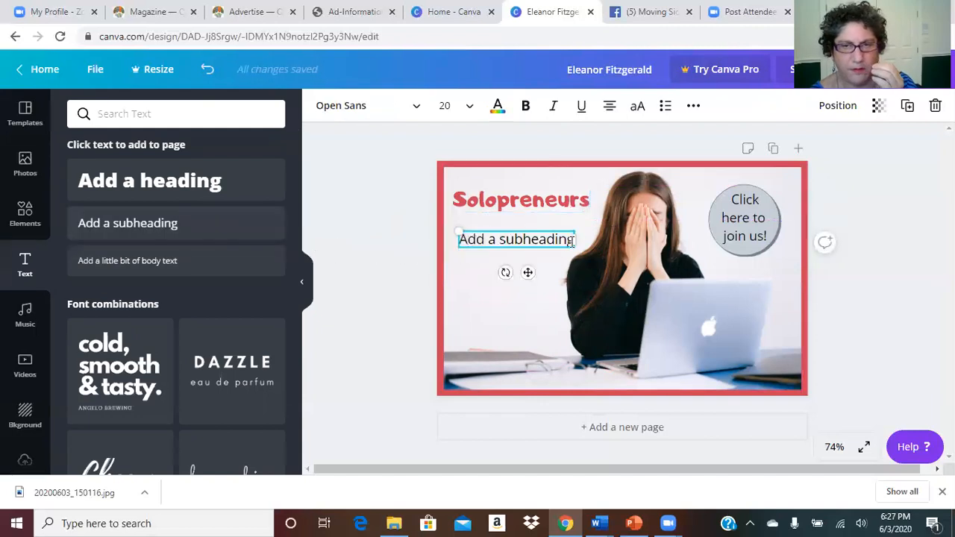
text(You)
key(BackSpace)
key(BackSpace)
key(BackSpace)
key(BackSpace)
key(BackSpace)
key(BackSpace)
key(BackSpace)
key(BackSpace)
key(BackSpace)
key(BackSpace)
key(BackSpace)
key(BackSpace)
key(BackSpace)
key(BackSpace)
key(BackSpace)
key(BackSpace)
key(BackSpace)
key(BackSpace)
key(BackSpace)
text(You don't have)
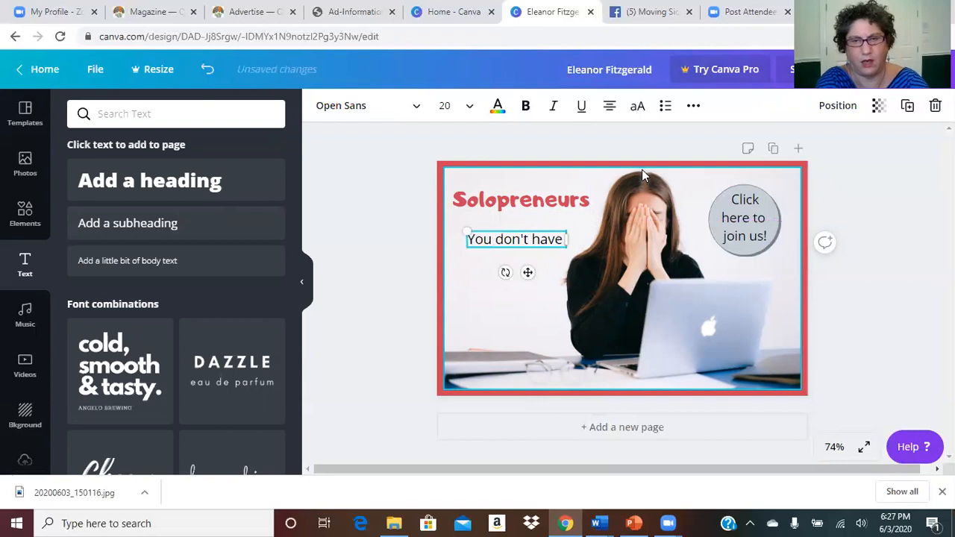
text( to d)
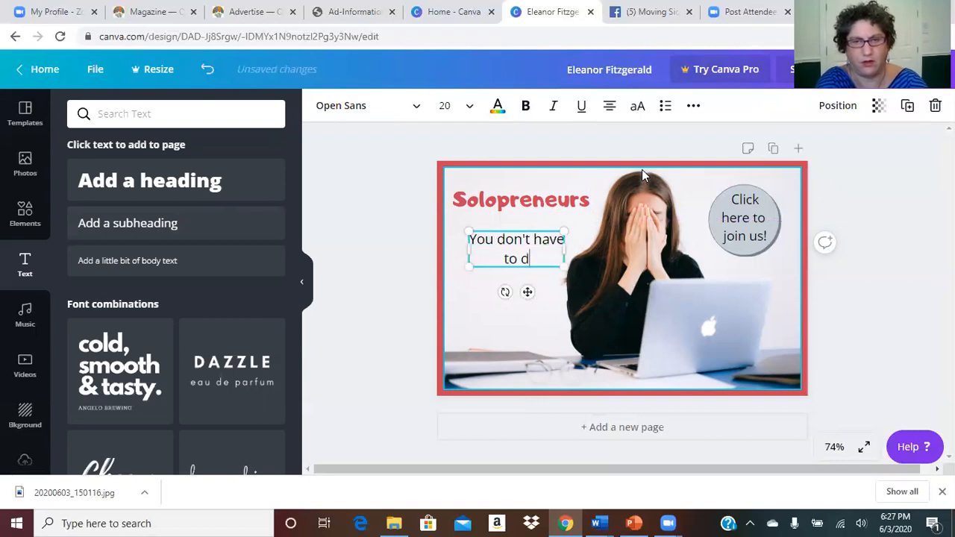
text(o it alone!)
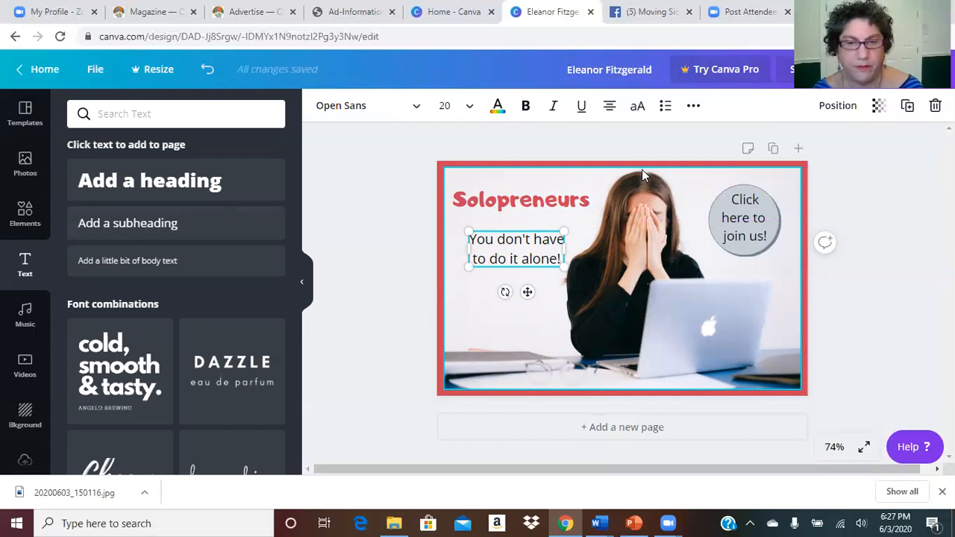
Step: Move the subheading up so it sits just beneath the Solopreneurs headline
click(365, 254)
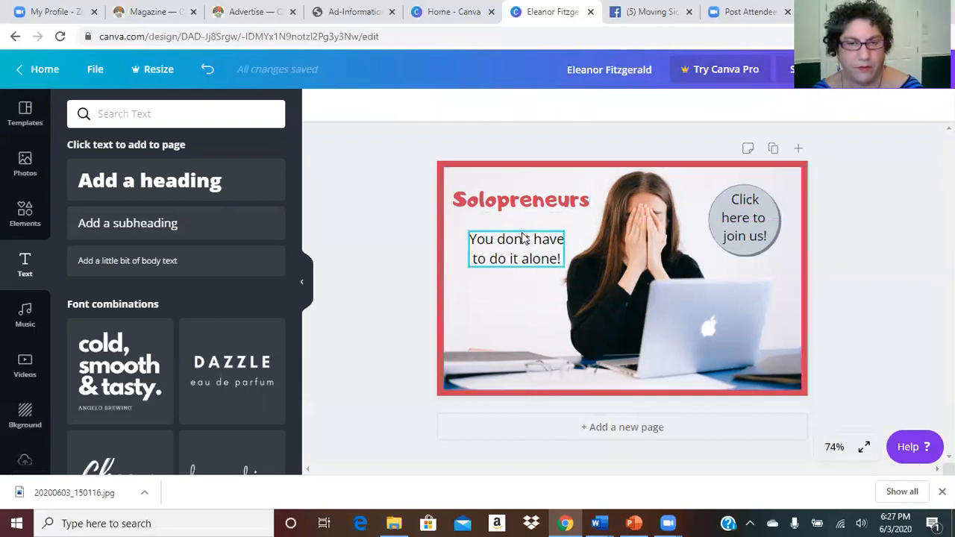
click(528, 239)
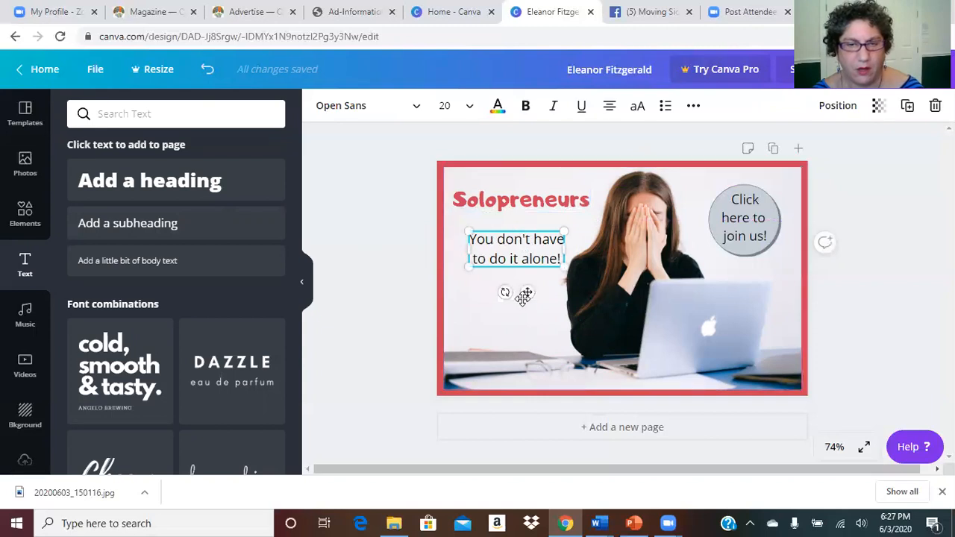
mouse_move(527, 292)
mouse_down()
mouse_move(527, 276)
mouse_move(523, 282)
mouse_up()
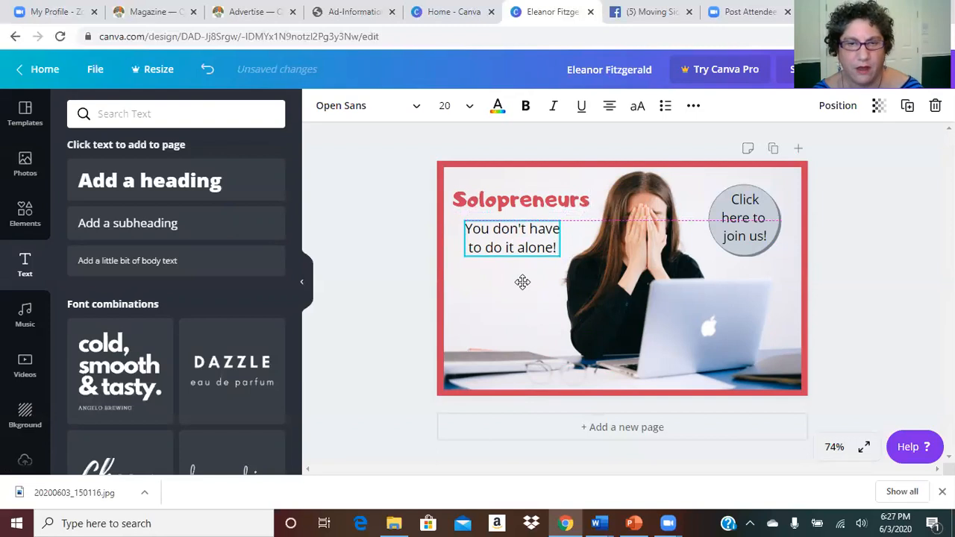
drag(523, 282, 521, 279)
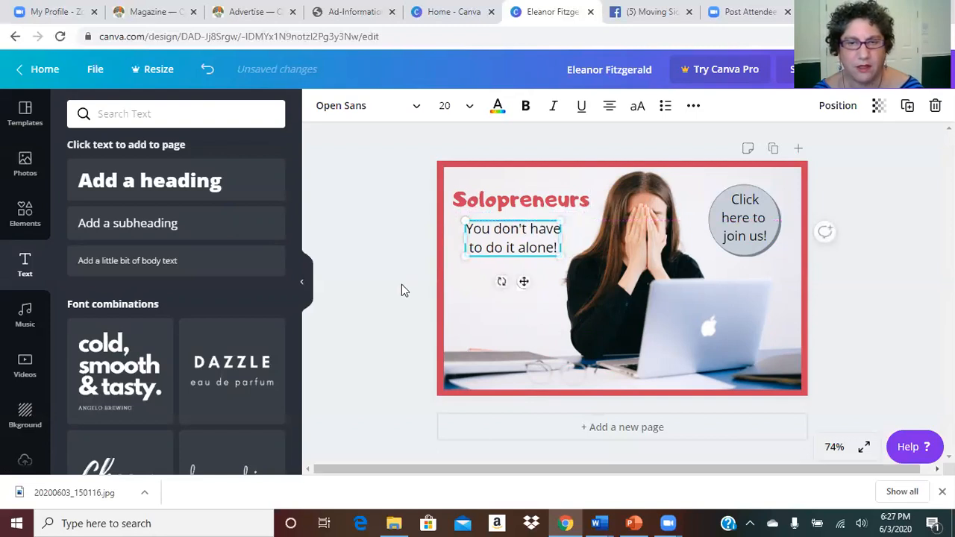
click(402, 284)
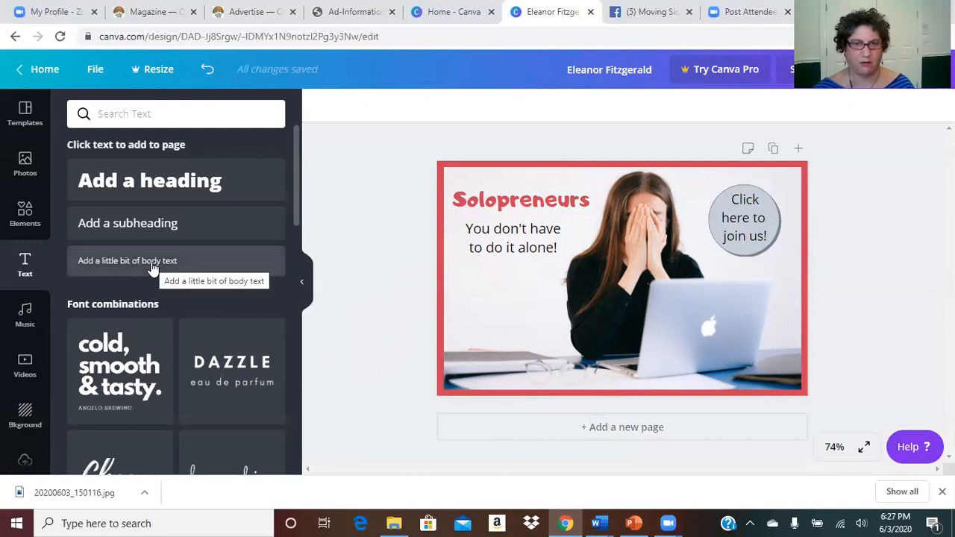
Step: Add a body text box, shrink it, and clear its placeholder text
drag(151, 266, 525, 296)
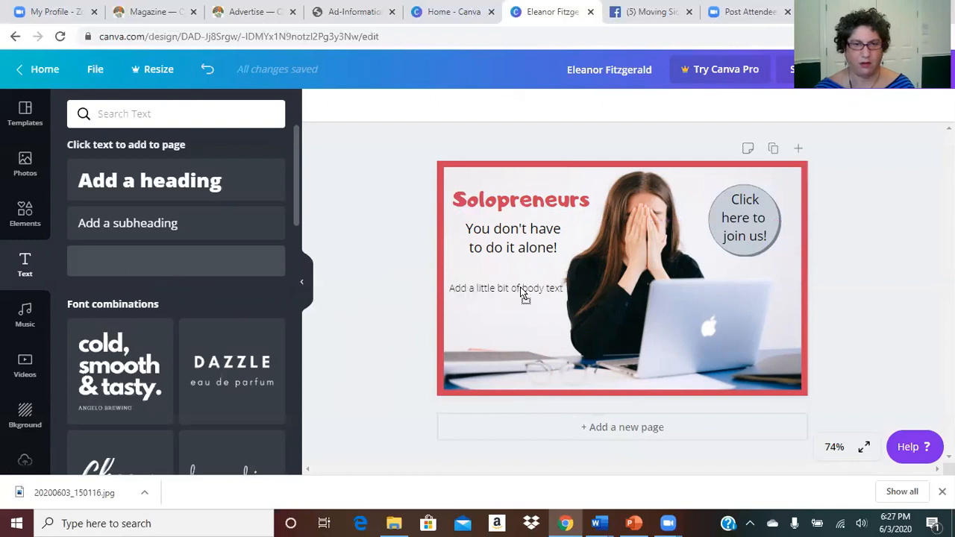
click(469, 291)
drag(447, 289, 474, 292)
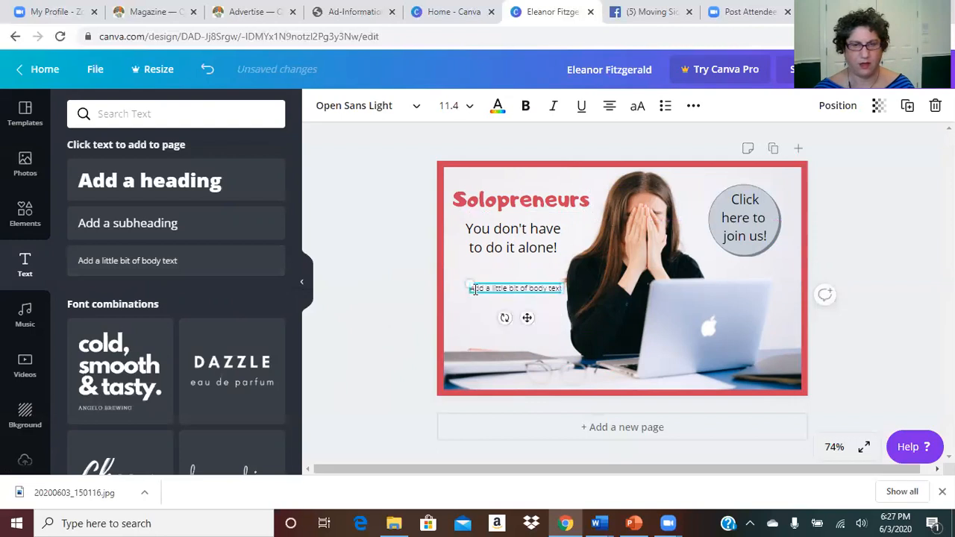
drag(475, 289, 566, 289)
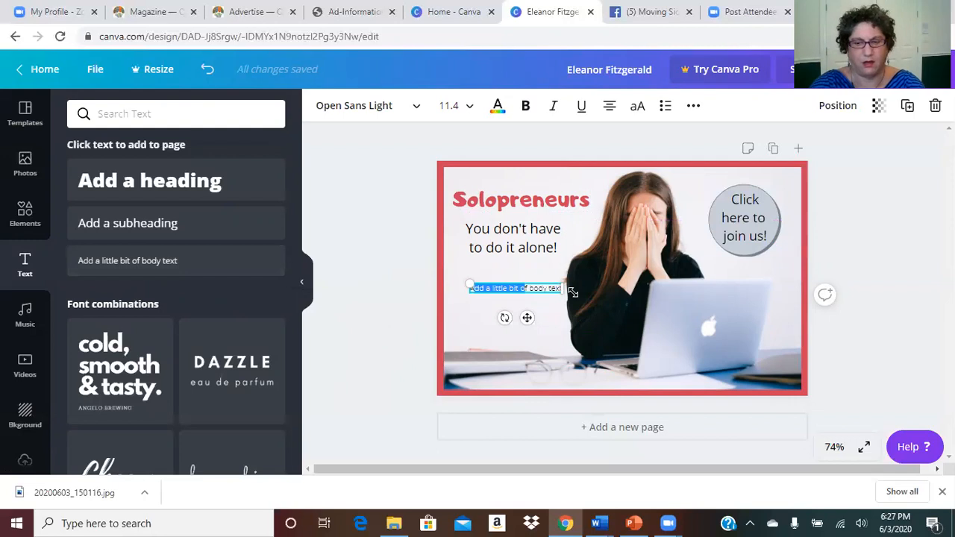
key(Delete)
key(Delete)
key(Delete)
key(Delete)
key(Delete)
key(Delete)
key(Delete)
key(Delete)
key(Delete)
key(Delete)
key(Delete)
key(Delete)
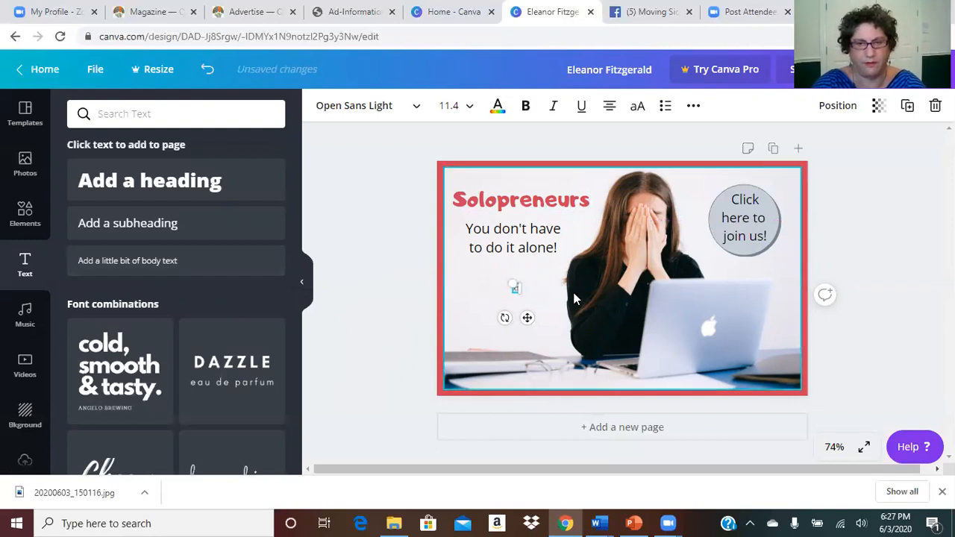
Step: Type 'join the Moving Sidewalk / Movement!' and 'We're on Facebook', then place it under the subheading
text(join the)
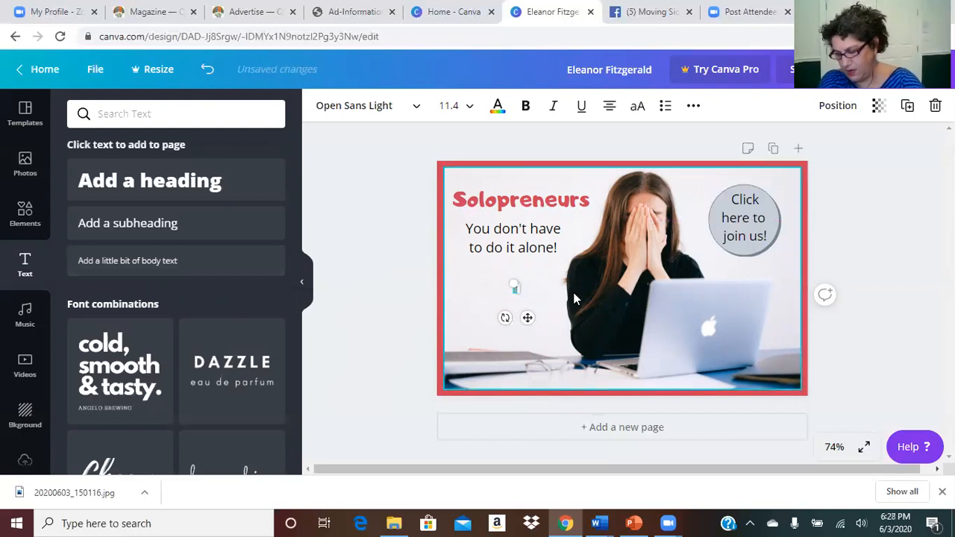
text( Moving Sid)
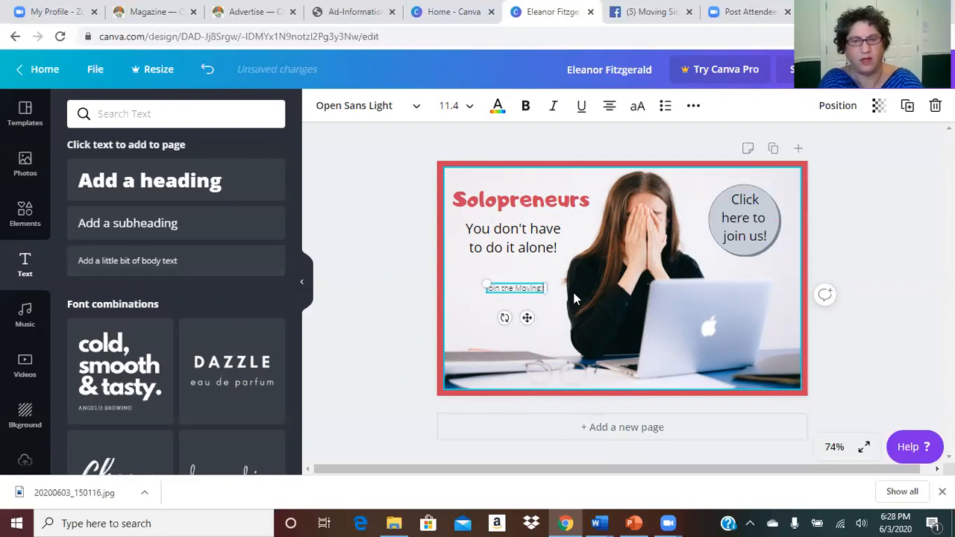
text(ewalk)
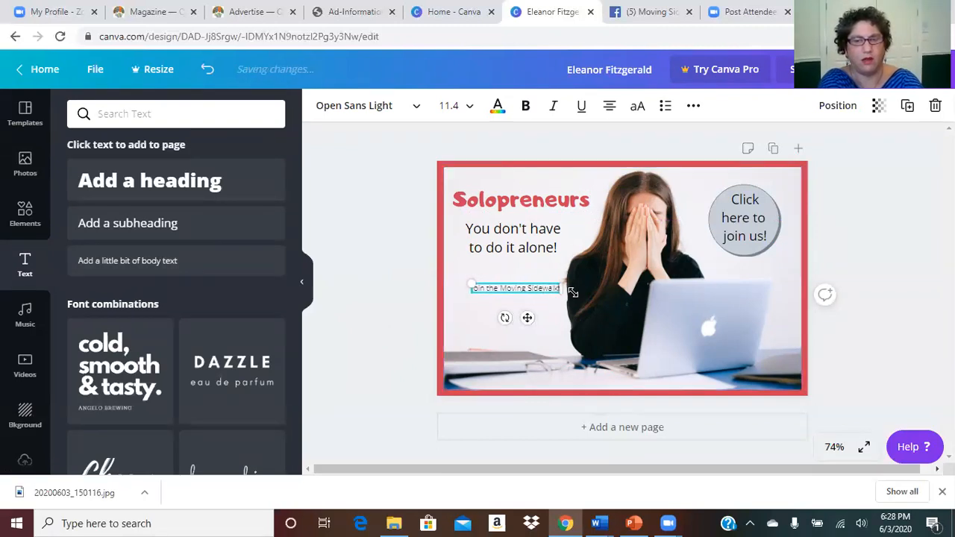
key(Return)
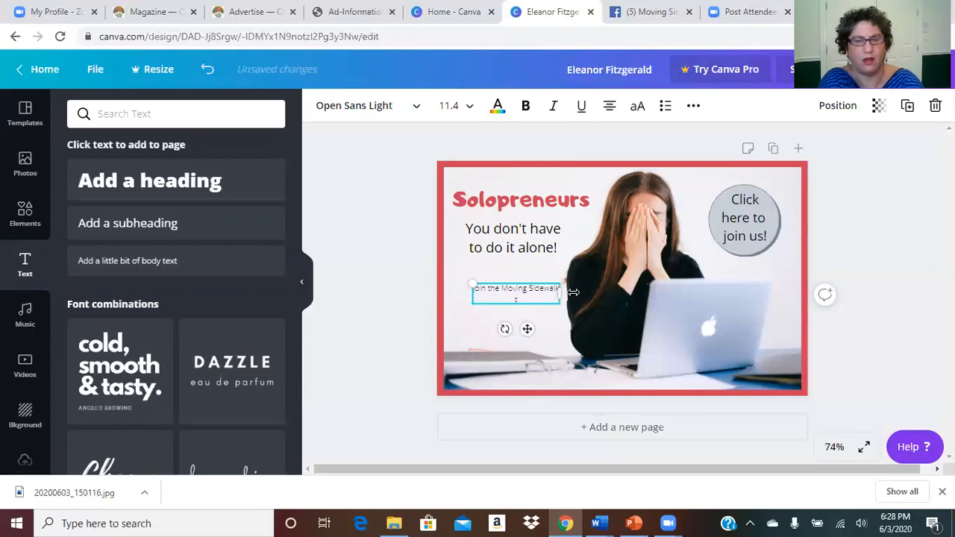
text(Movement)
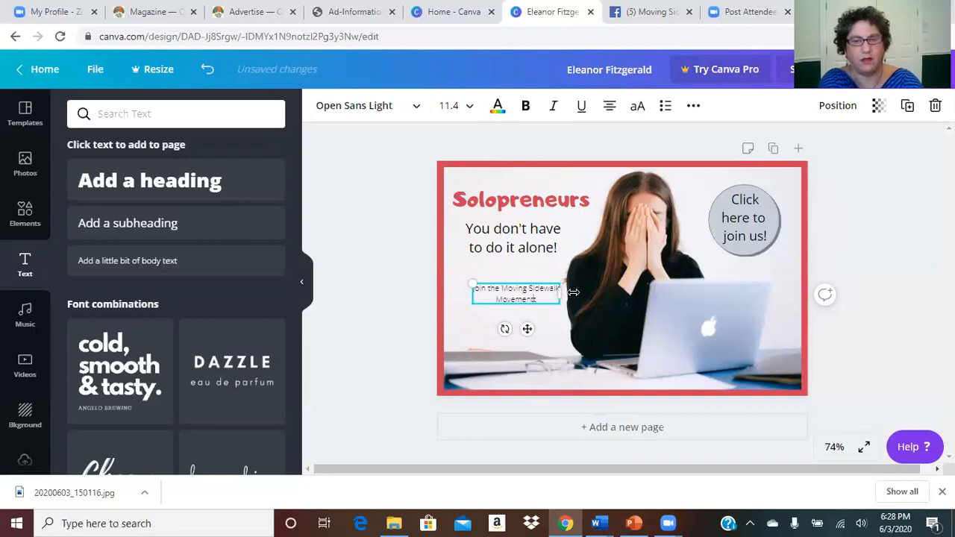
text(!)
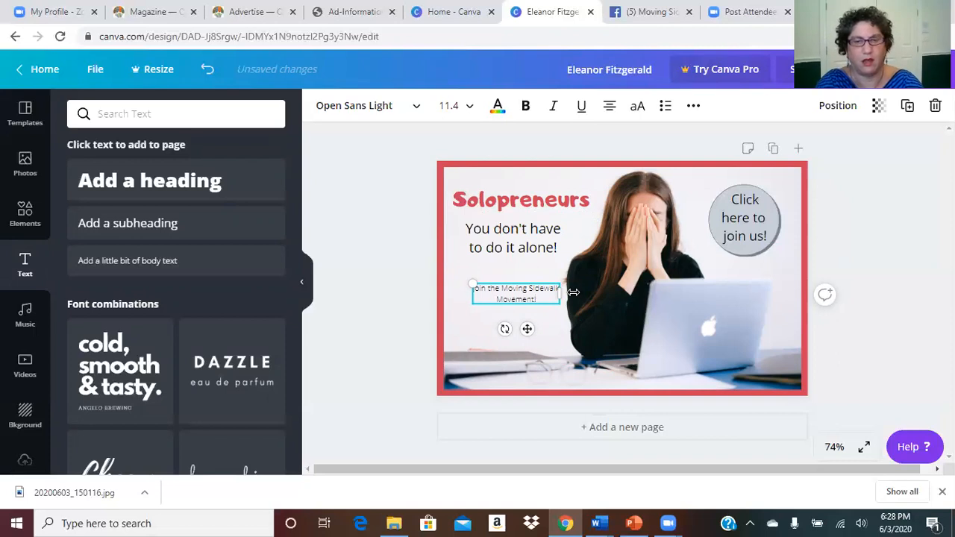
text(!)
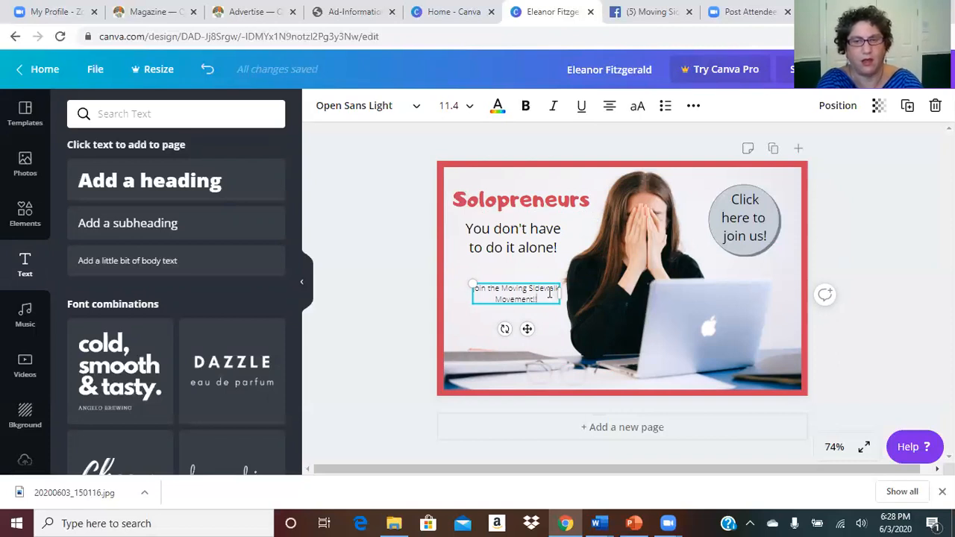
key(BackSpace)
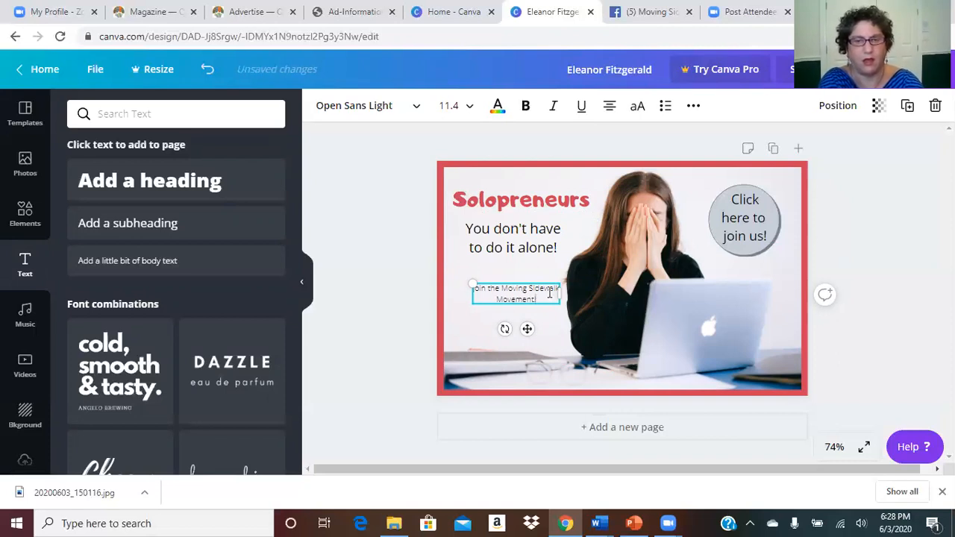
key(Return)
key(Return)
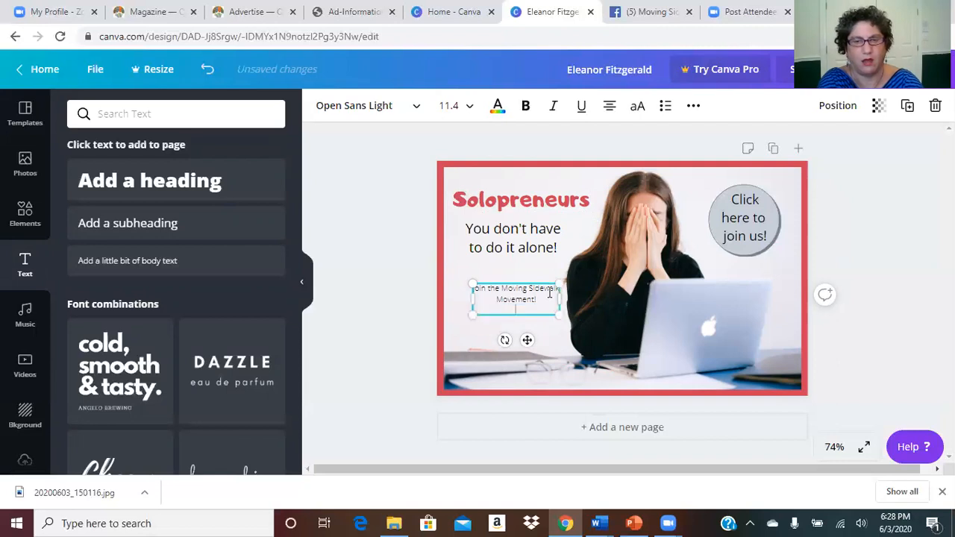
text(We're on)
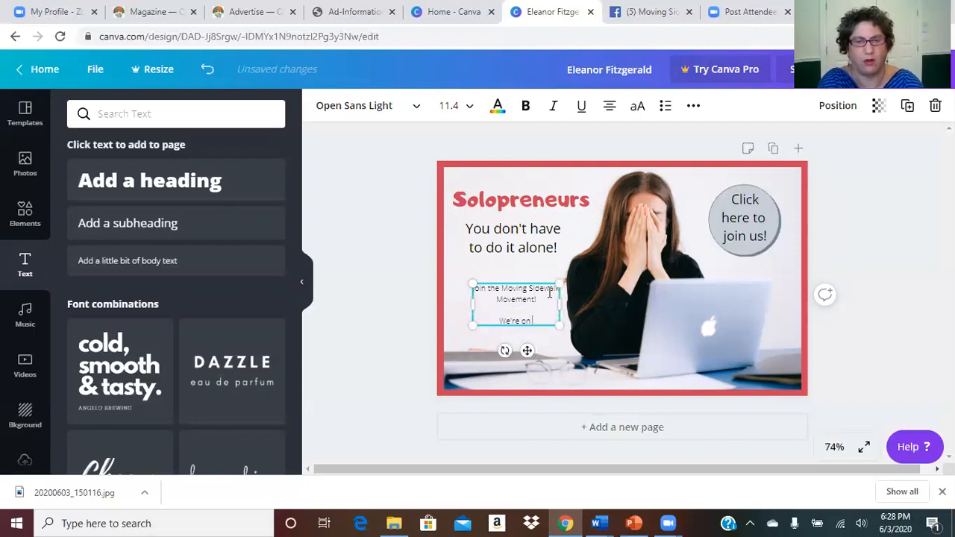
text( Facebook!)
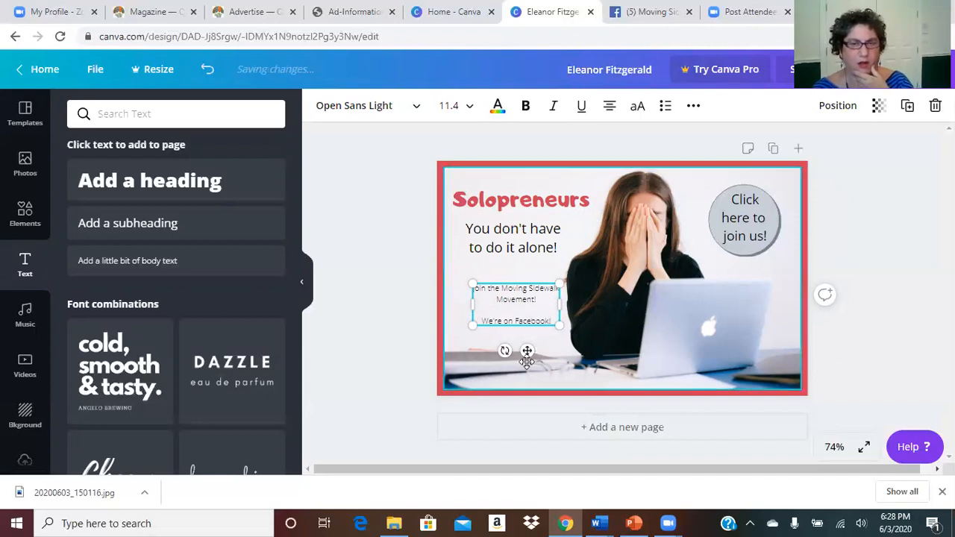
drag(527, 350, 524, 338)
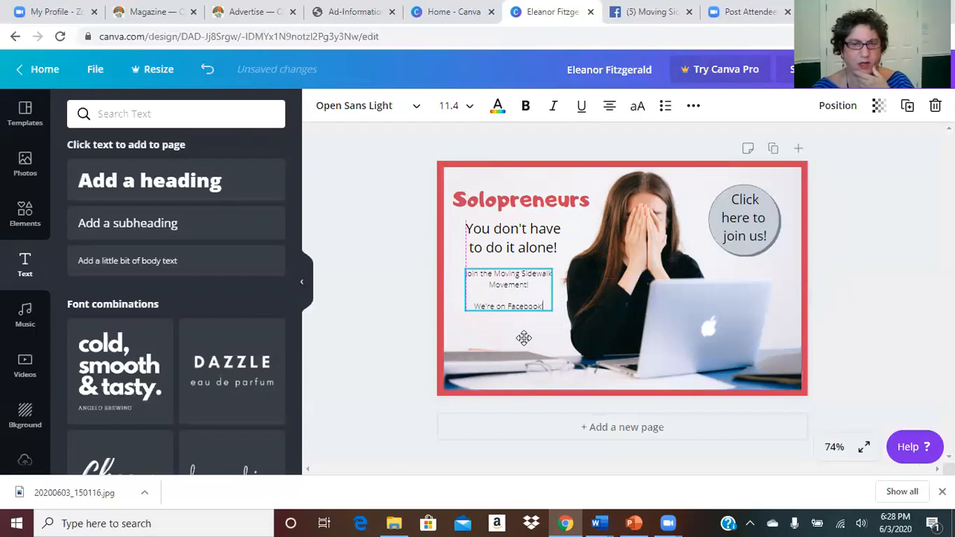
drag(524, 339, 464, 274)
Step: Bold the 'Join the Moving Sidewalk Movement!' lines, leaving 'We're on Facebook!' regular
double_click(509, 286)
click(525, 105)
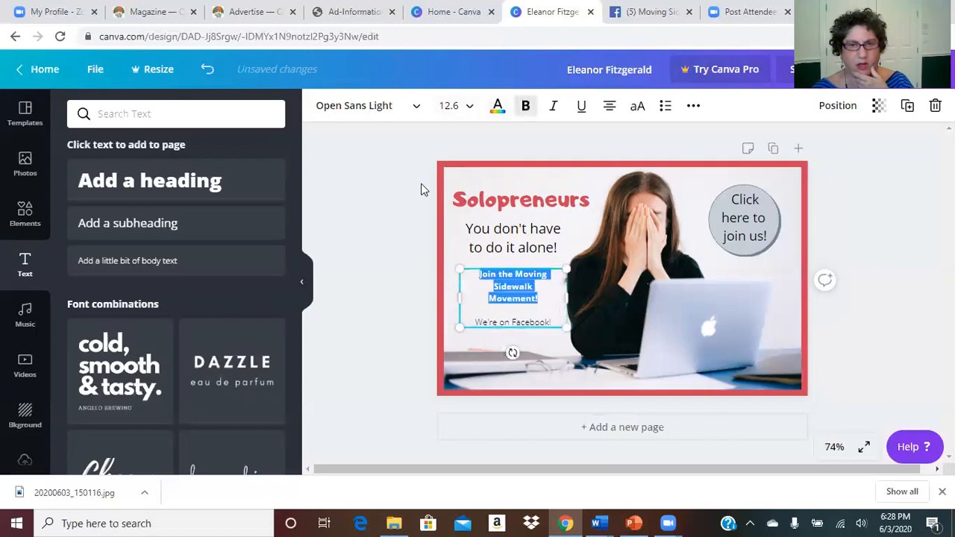
click(394, 192)
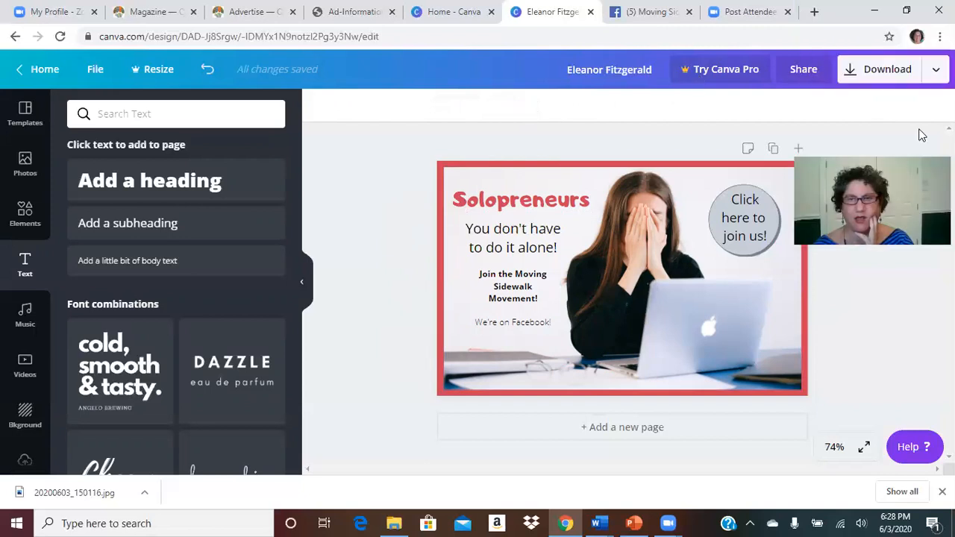
Step: Export the ad from Canva's Download panel with file type PNG
click(882, 75)
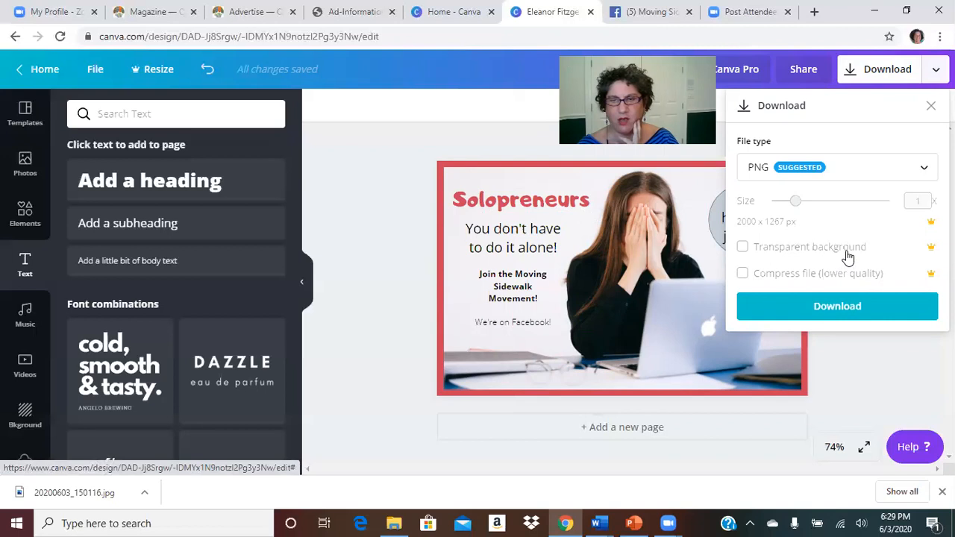
click(838, 306)
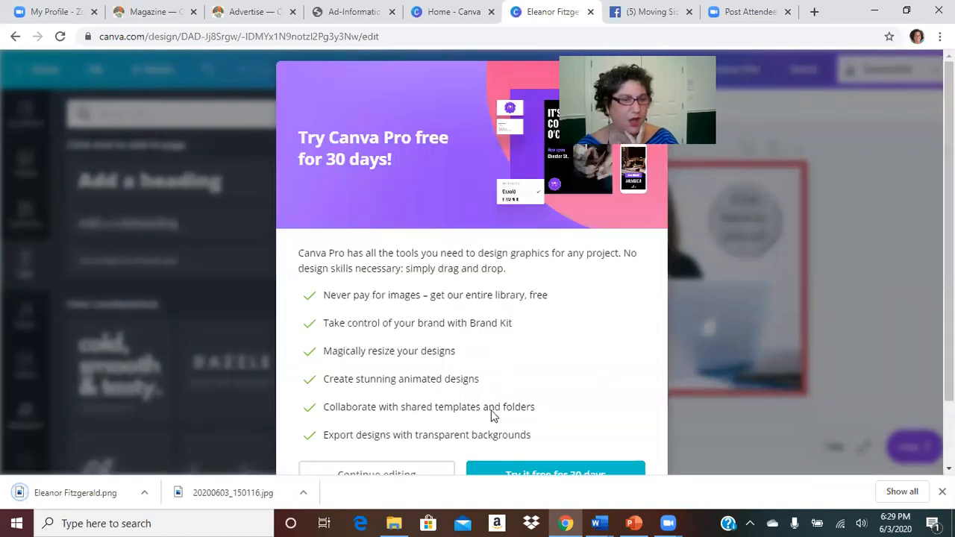
click(93, 499)
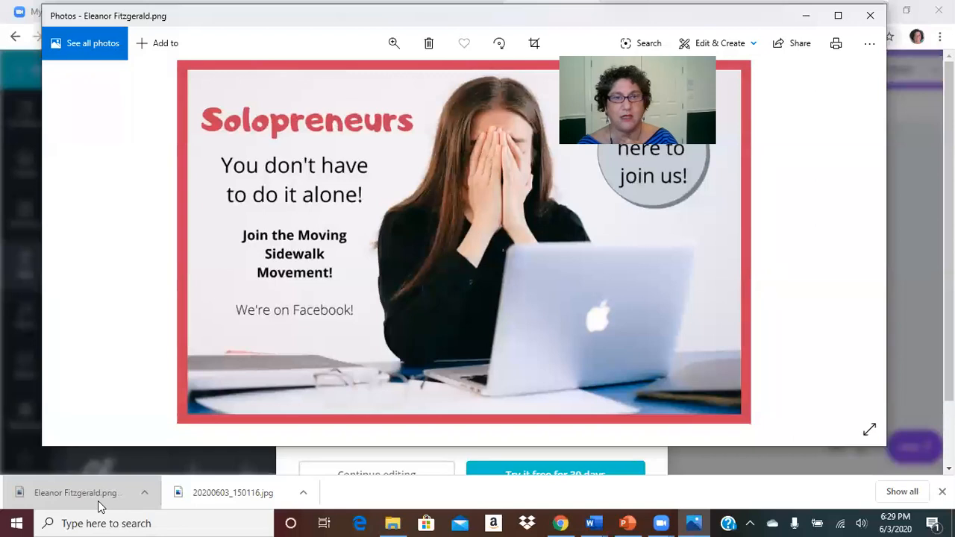
click(870, 15)
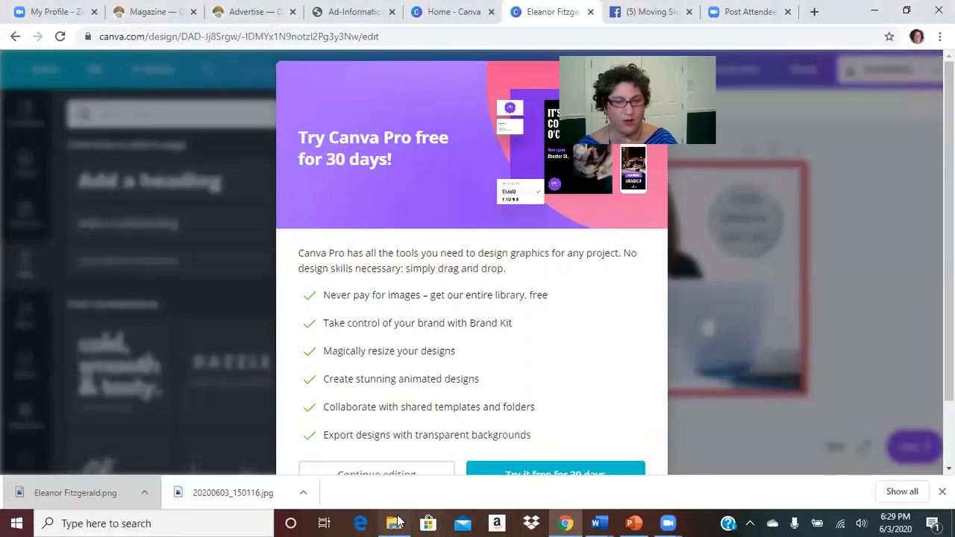
Step: Rename the downloaded PNG in Downloads to 'Canva ad Moving Sidewalk movement'
click(396, 523)
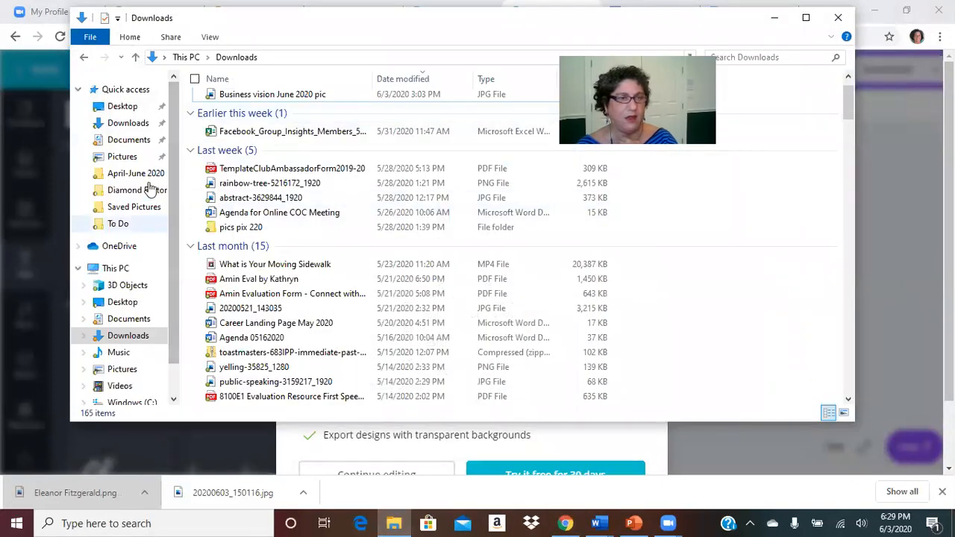
click(128, 123)
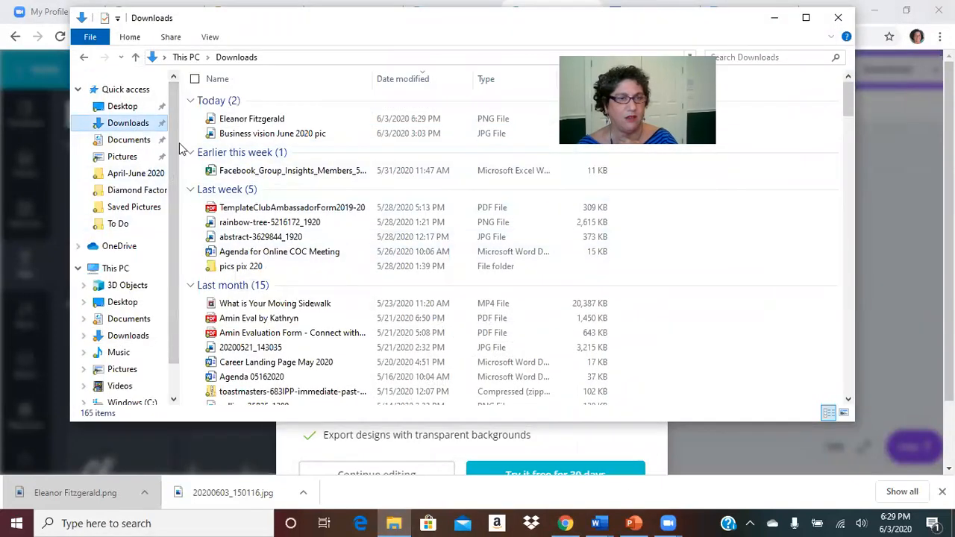
click(246, 125)
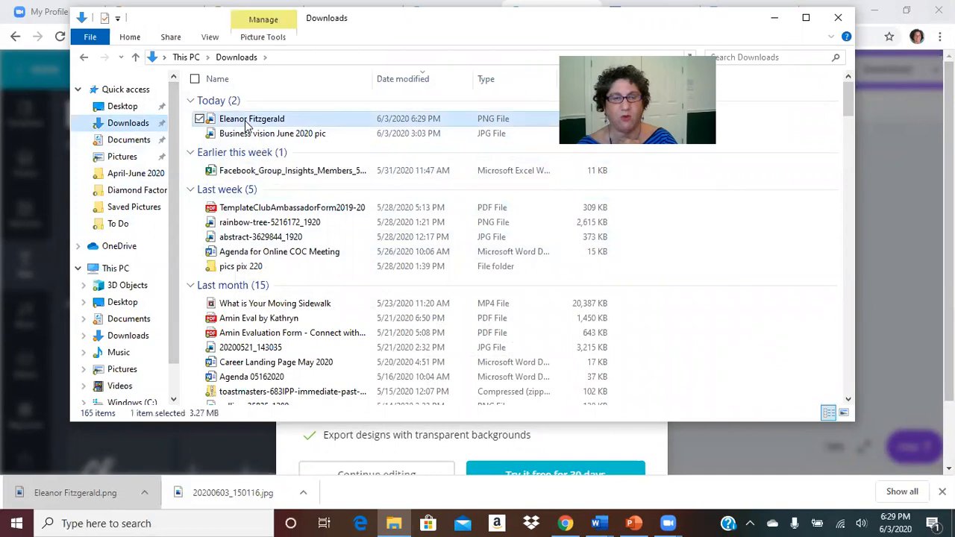
right_click(246, 125)
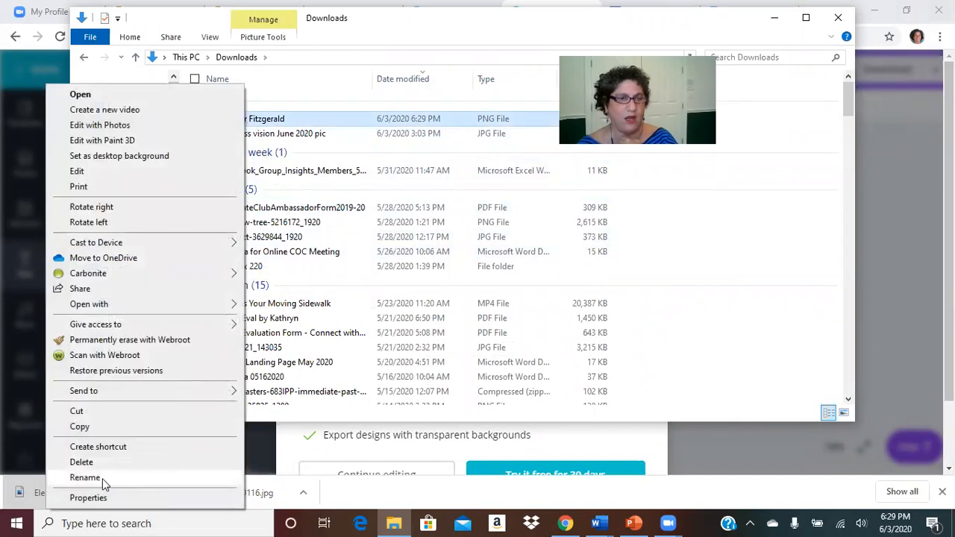
click(85, 477)
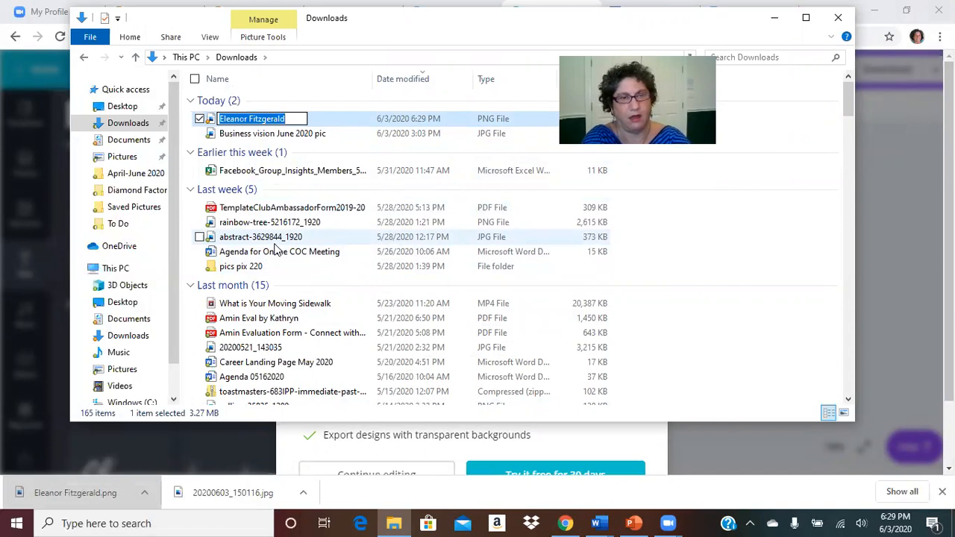
text(Canva ad)
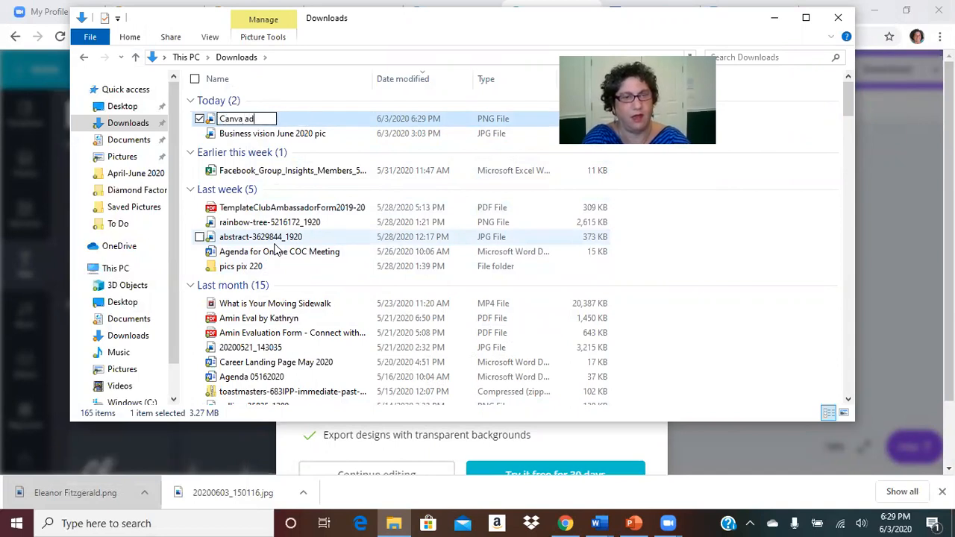
text( Moving si)
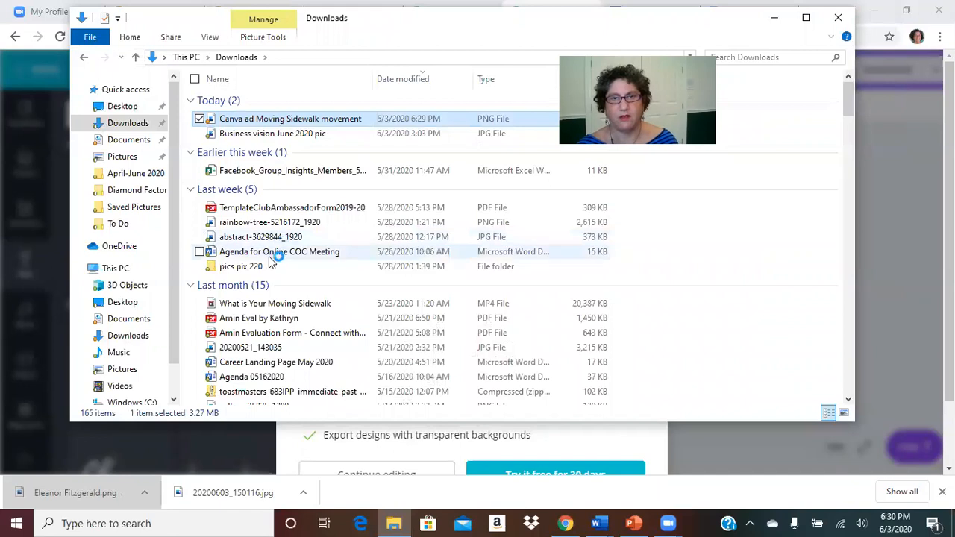
click(776, 18)
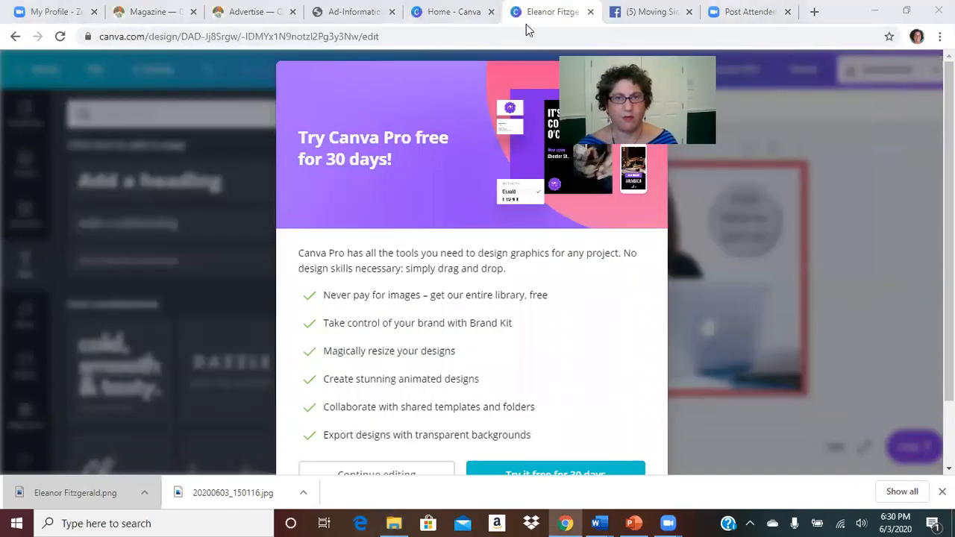